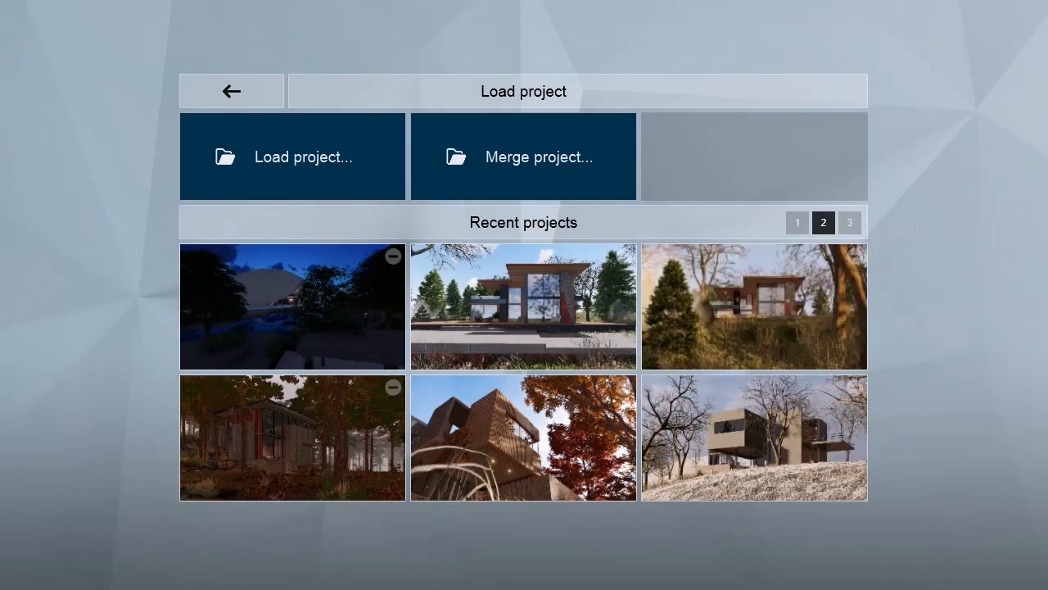
- Open the recent project بهار.ls10 and look around the exterior of the house and its trees
left_click(849, 222)
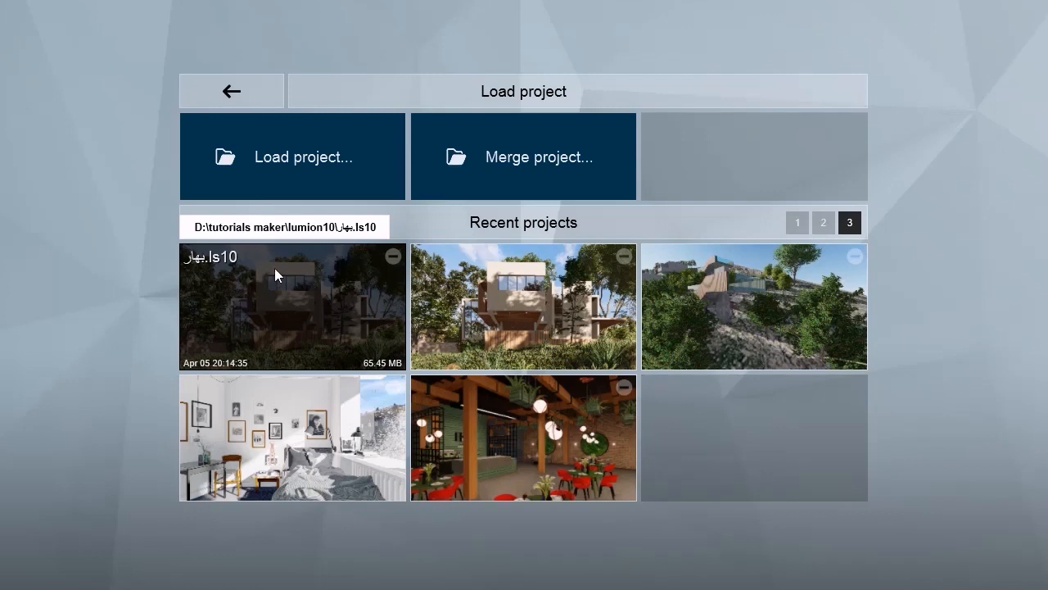
left_click(284, 300)
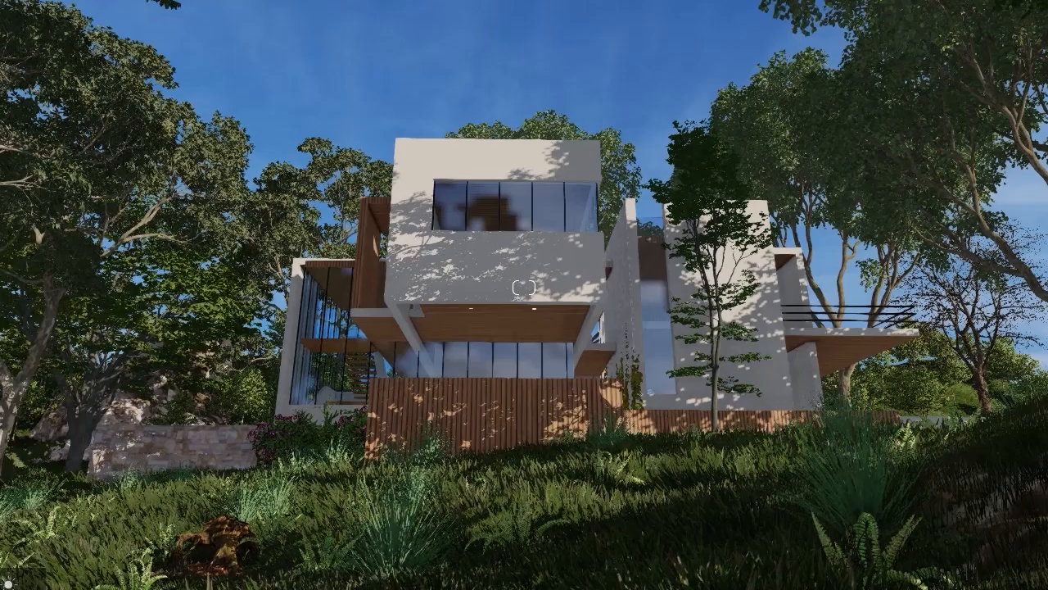
right_click_drag(510, 244, 696, 247)
key("w")
key("s")
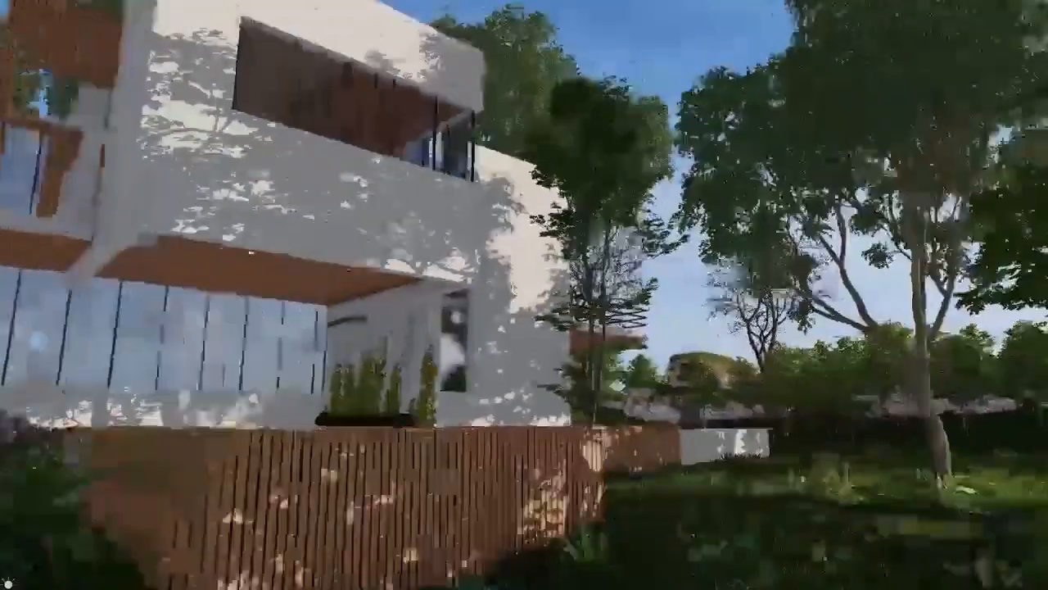
key("s")
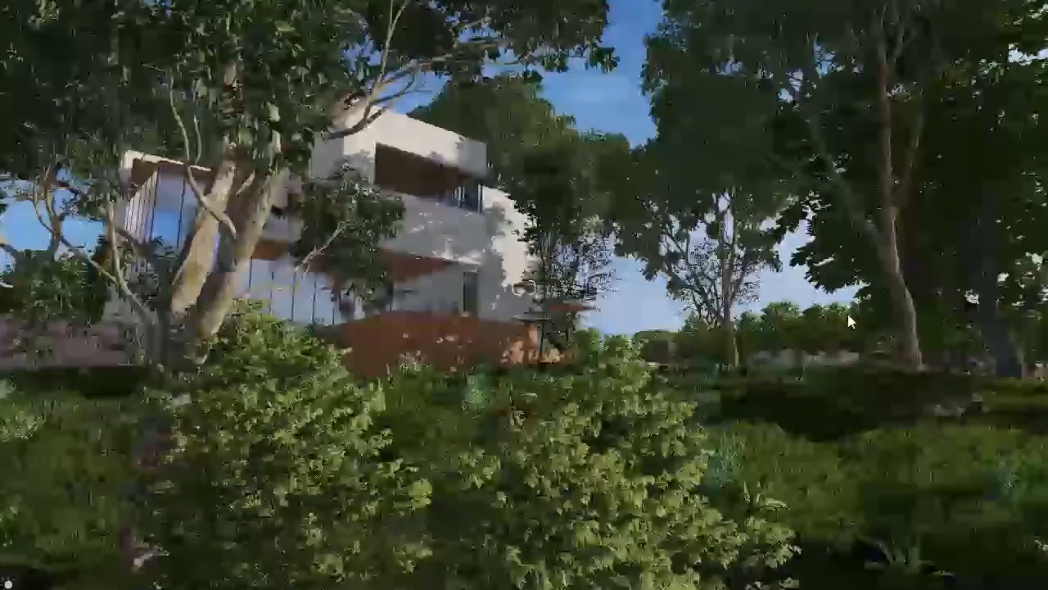
key("w")
key("w")
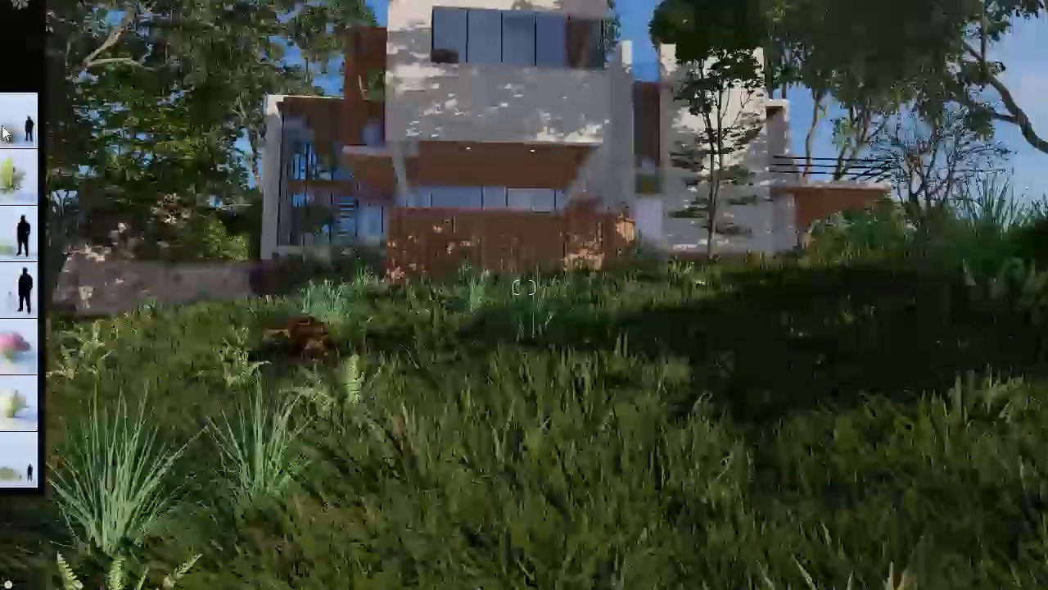
- Place a small yellow ornamental plant on the lawn in front of the house and enlarge it
mouse_move(4, 132)
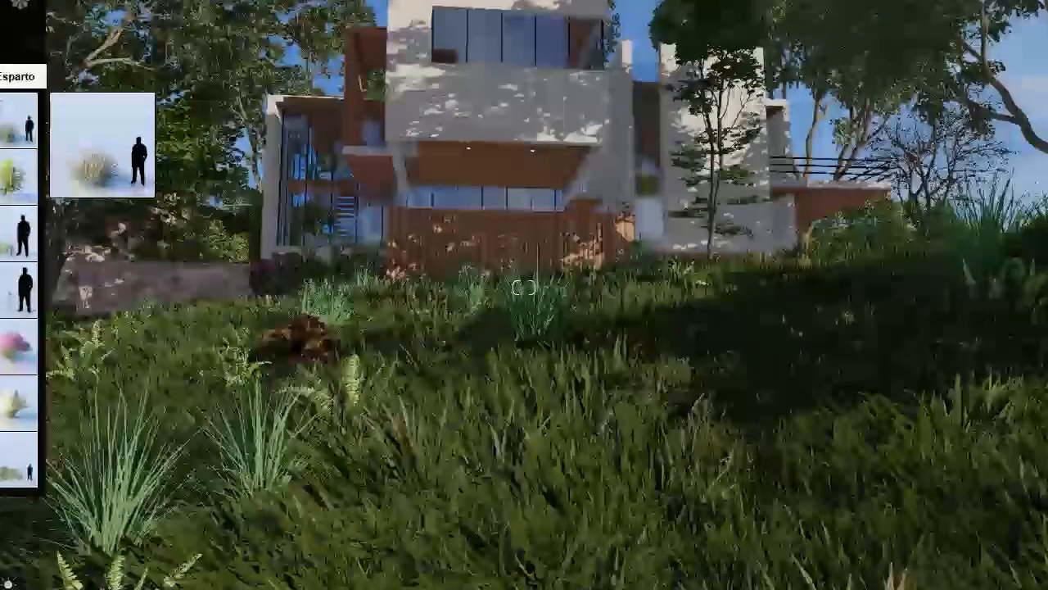
mouse_move(17, 402)
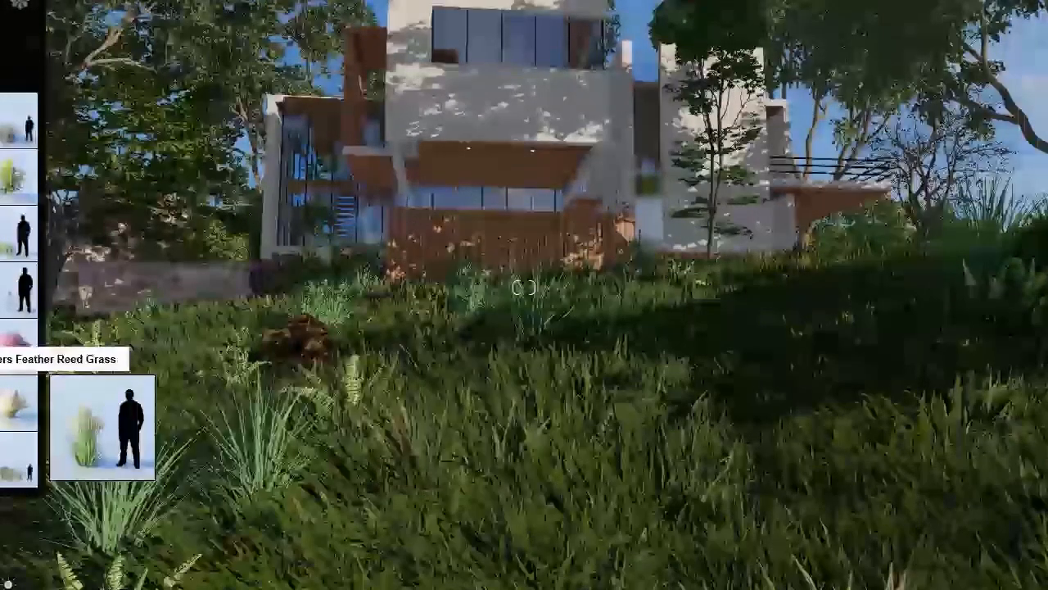
mouse_move(18, 458)
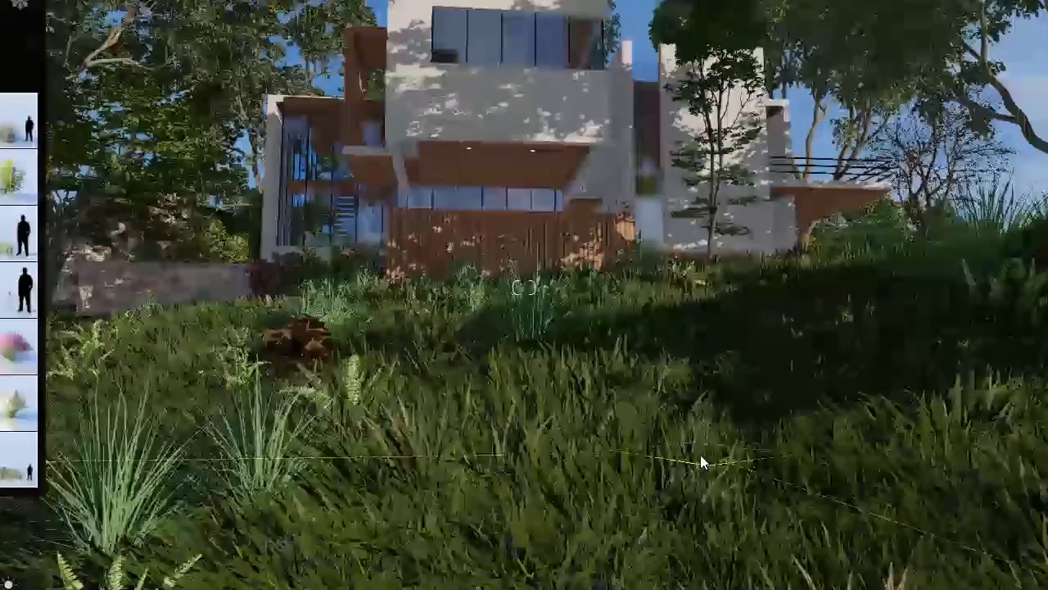
mouse_move(18, 177)
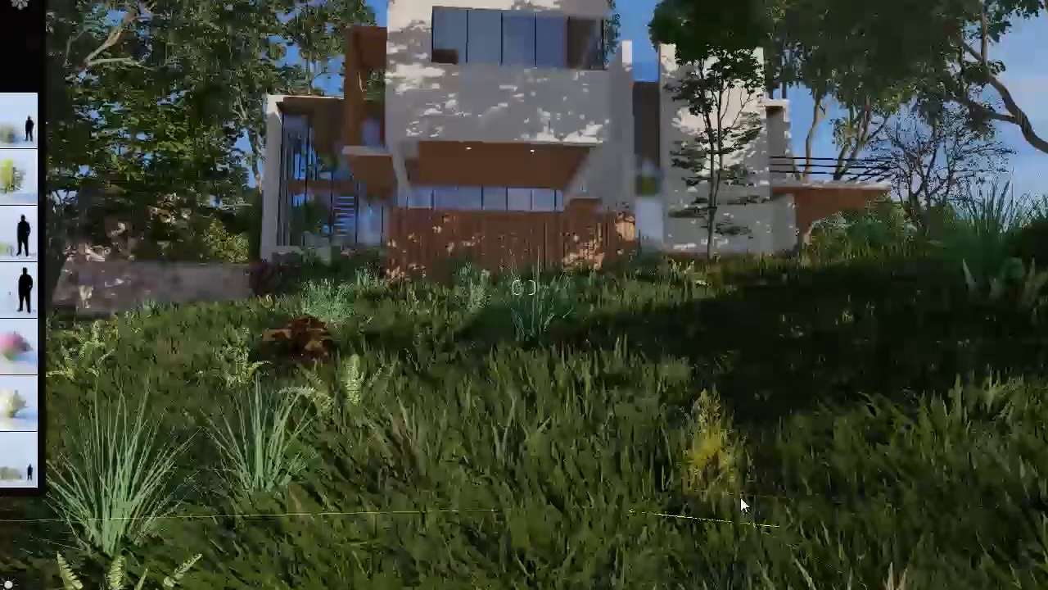
left_click(206, 565)
left_click(739, 463)
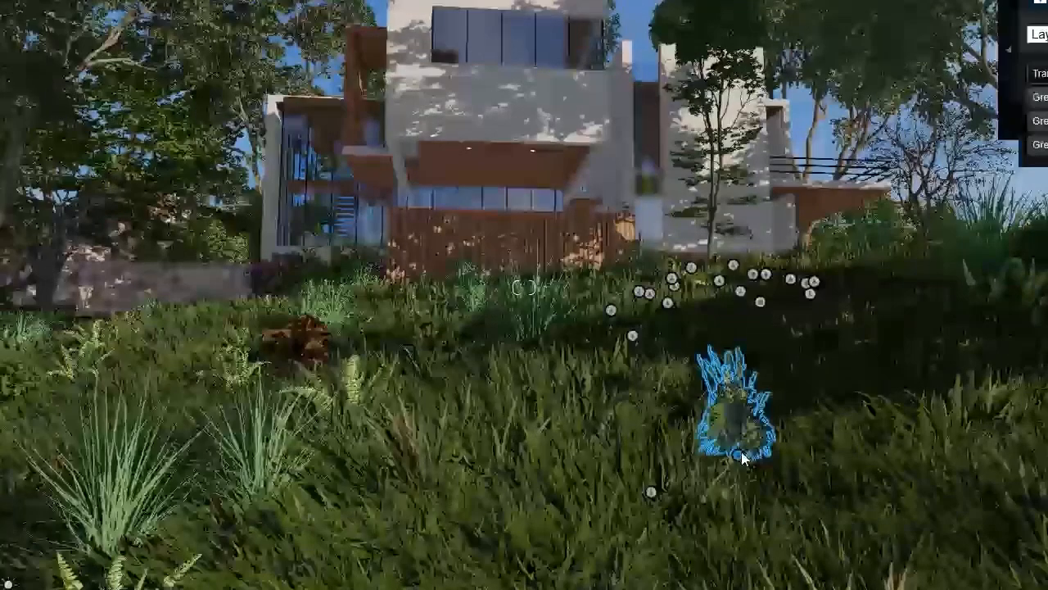
left_click_drag(877, 359, 844, 366)
left_click(149, 588)
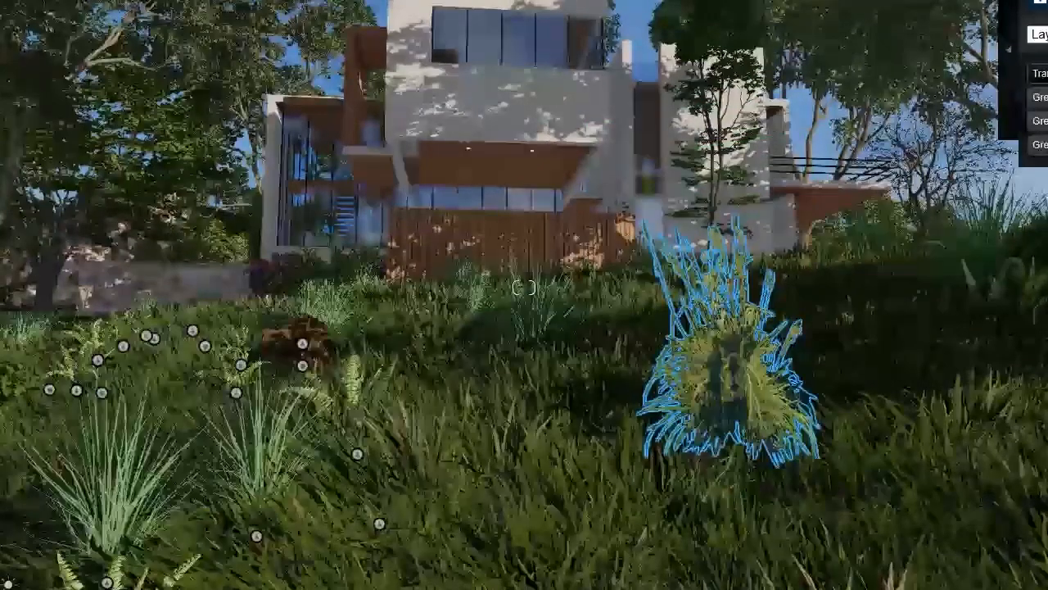
left_click(96, 588)
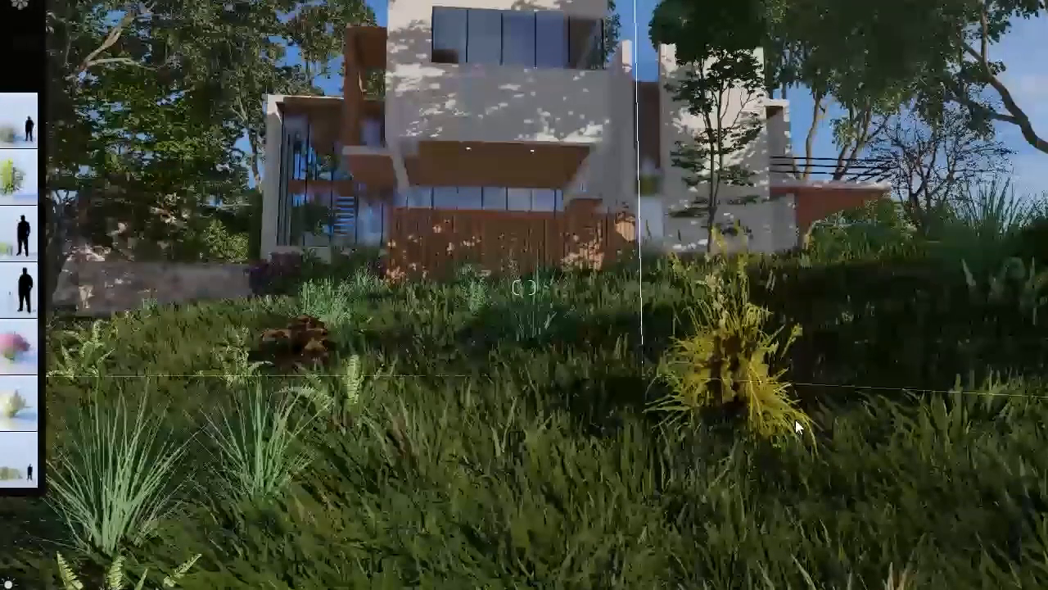
- Plant a cluster of tall feathery ornamental grasses on the shaded lawn beyond the yellow plant and ferns
left_click(860, 443)
key("s")
key("s")
right_click_drag(524, 287, 549, 321)
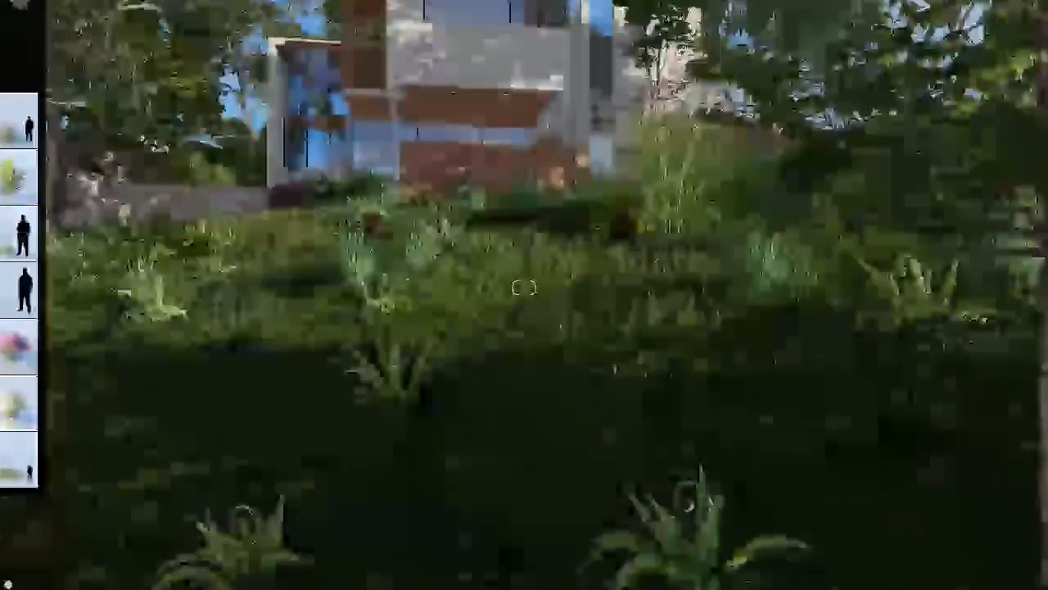
key("s")
key("a")
right_click_drag(702, 461, 704, 426)
left_click(527, 379)
left_click(740, 450)
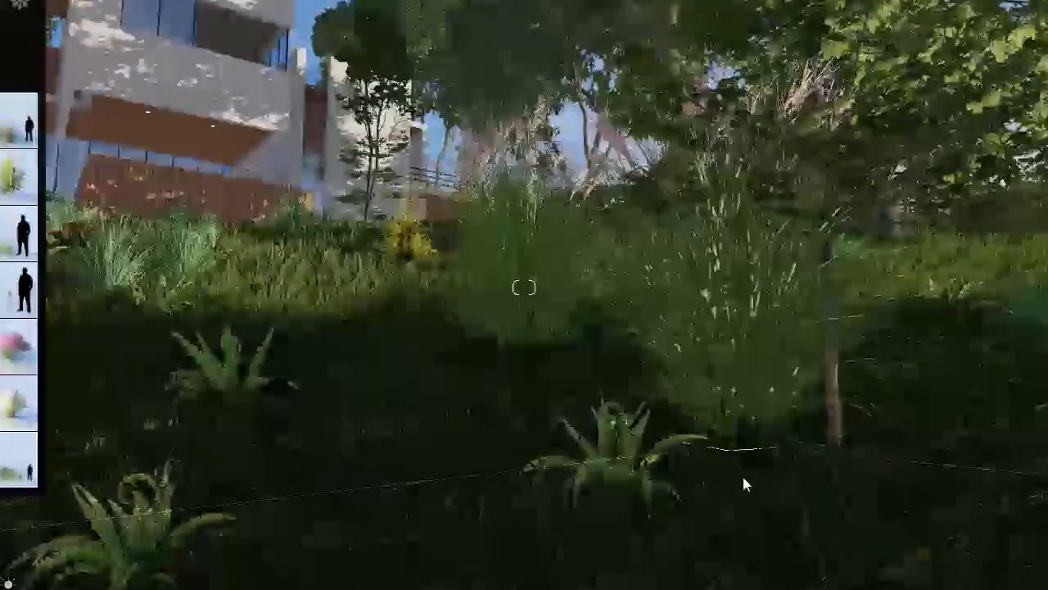
left_click(963, 492)
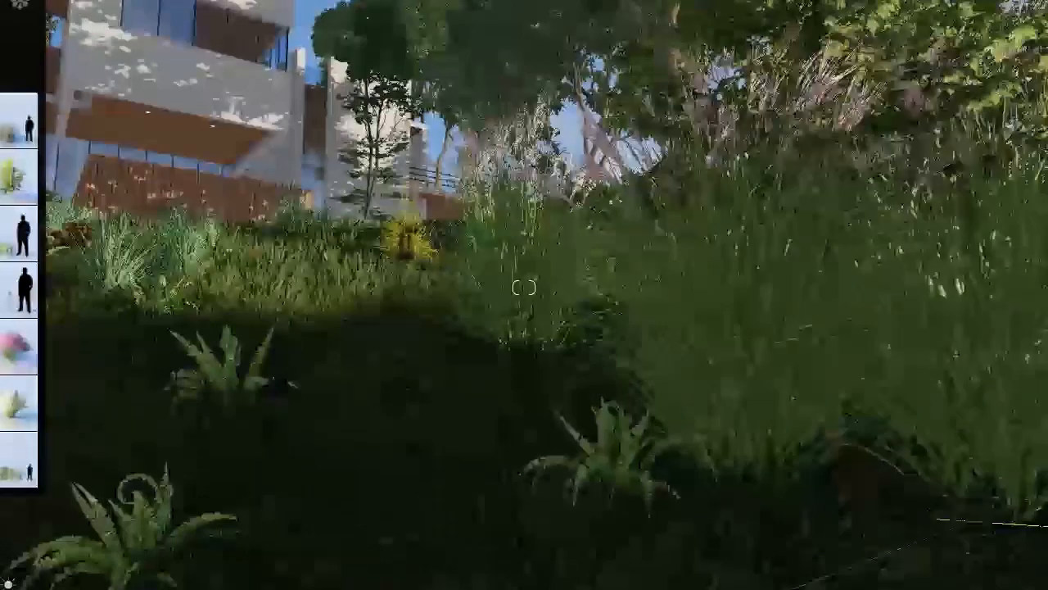
left_click(524, 287)
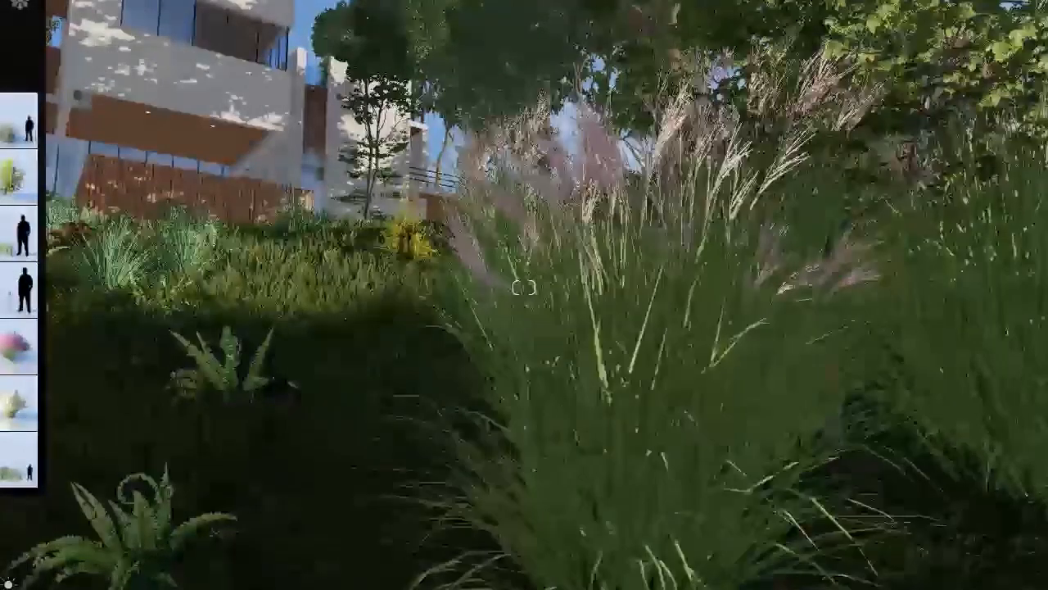
- Add a tall pink-plumed grass clump in the foreground near the large tree, facing the house
key("s")
right_click_drag(756, 403, 471, 339)
key("w")
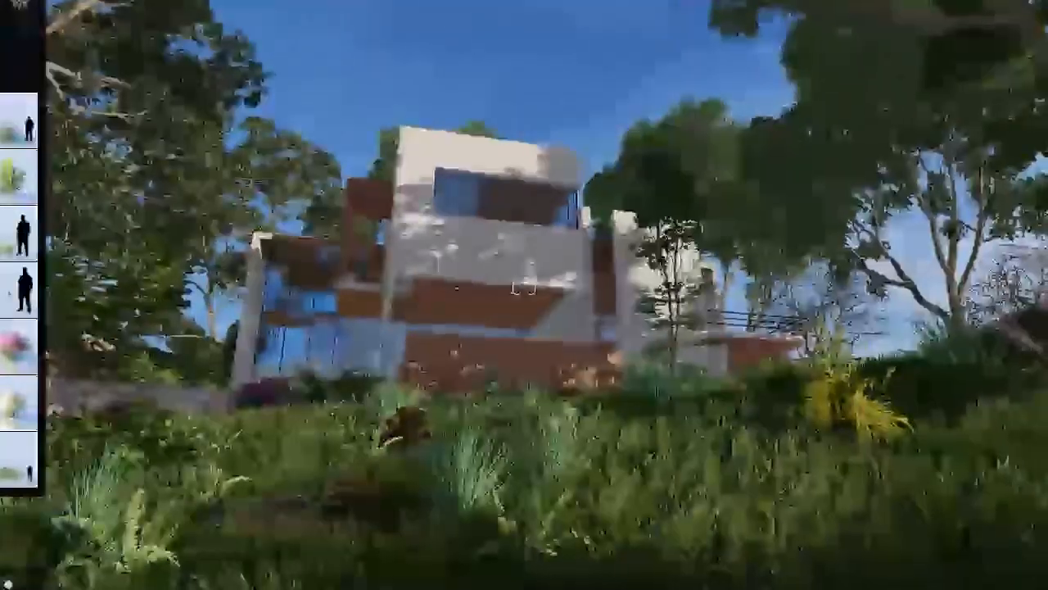
right_click_drag(522, 432, 504, 459)
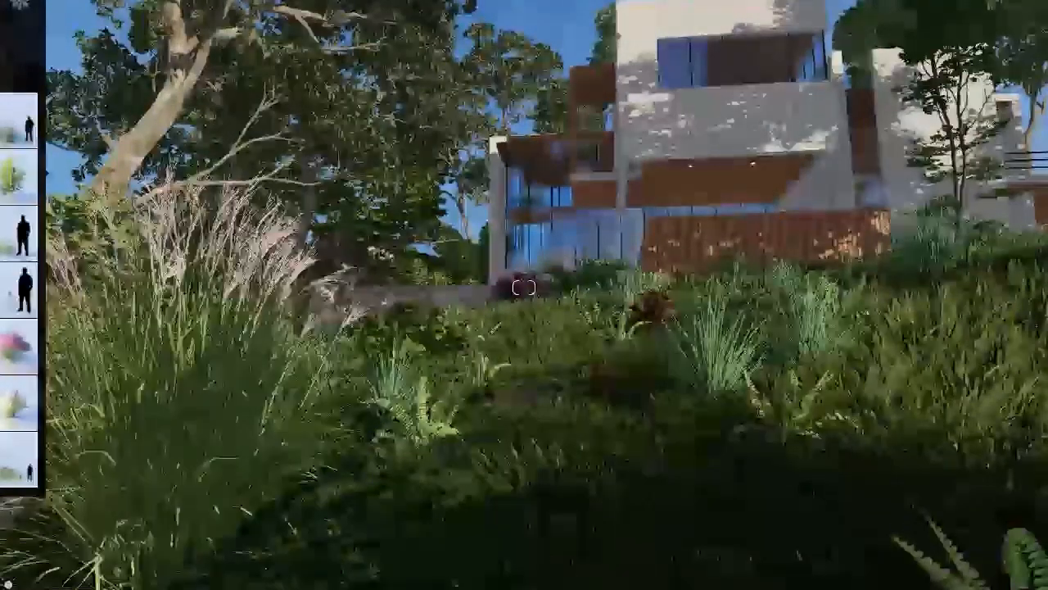
right_click_drag(219, 467, 202, 516)
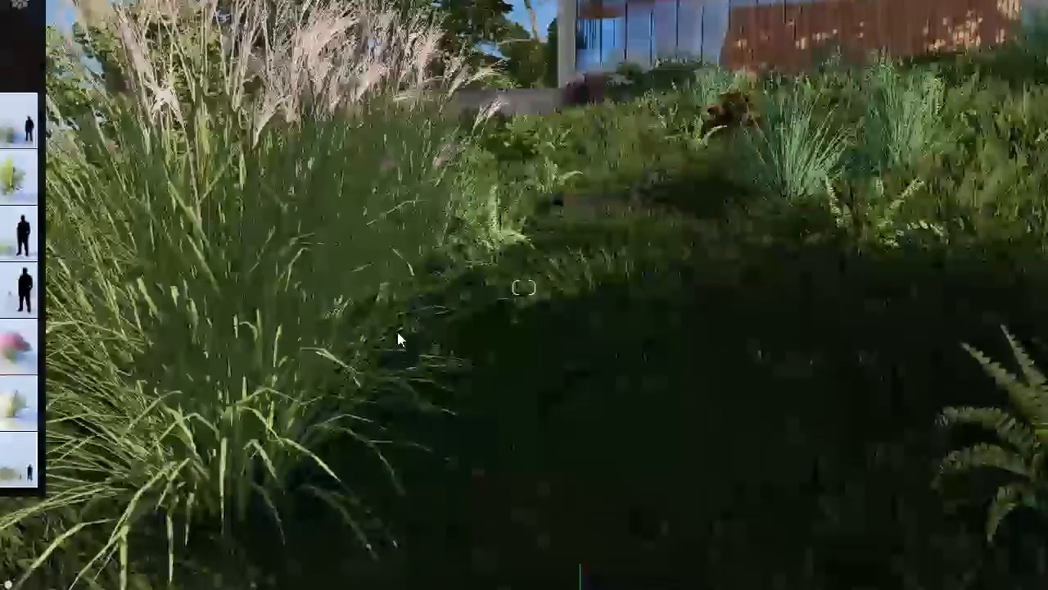
mouse_move(607, 394)
right_mouse_down()
mouse_move(901, 389)
mouse_move(975, 360)
mouse_move(819, 351)
mouse_move(814, 270)
mouse_move(791, 181)
mouse_move(794, 283)
right_mouse_up()
key("s")
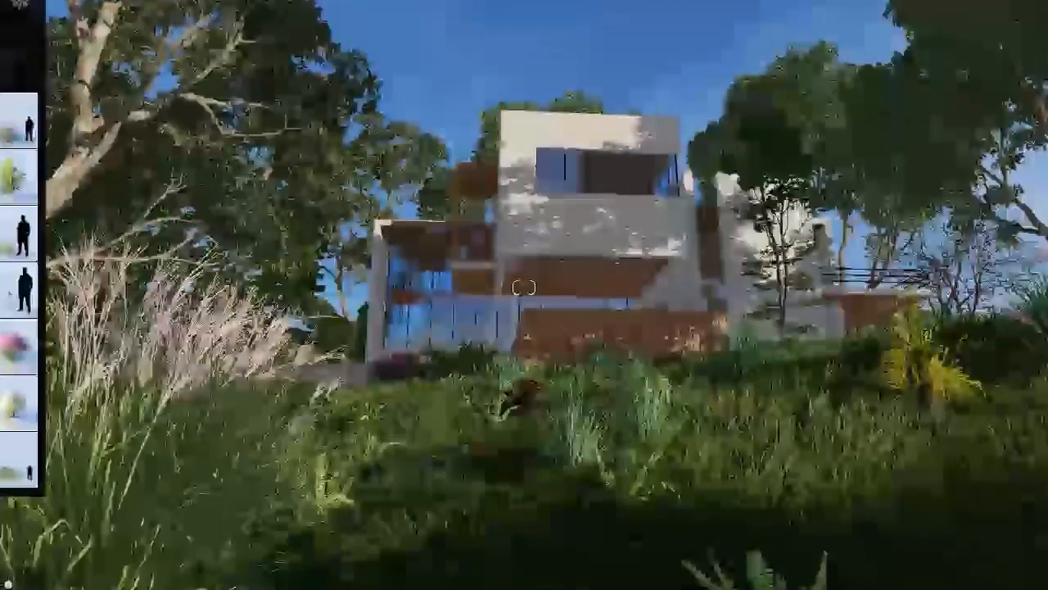
- Switch to Photo mode, select empty photo slot 7 and pull the camera back and up to about 6.4 m height
left_click(1023, 505)
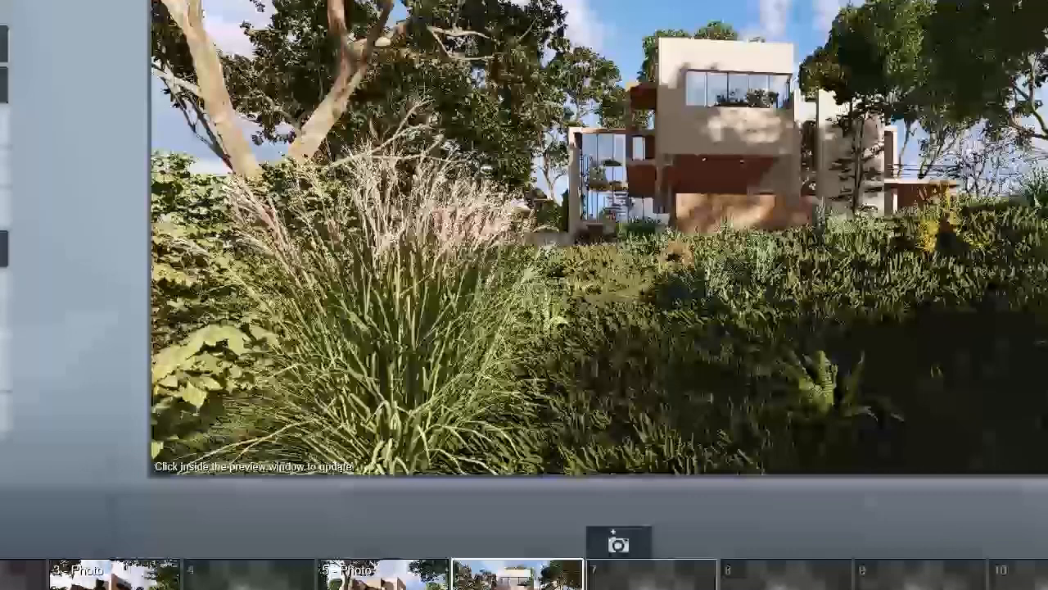
left_click(652, 577)
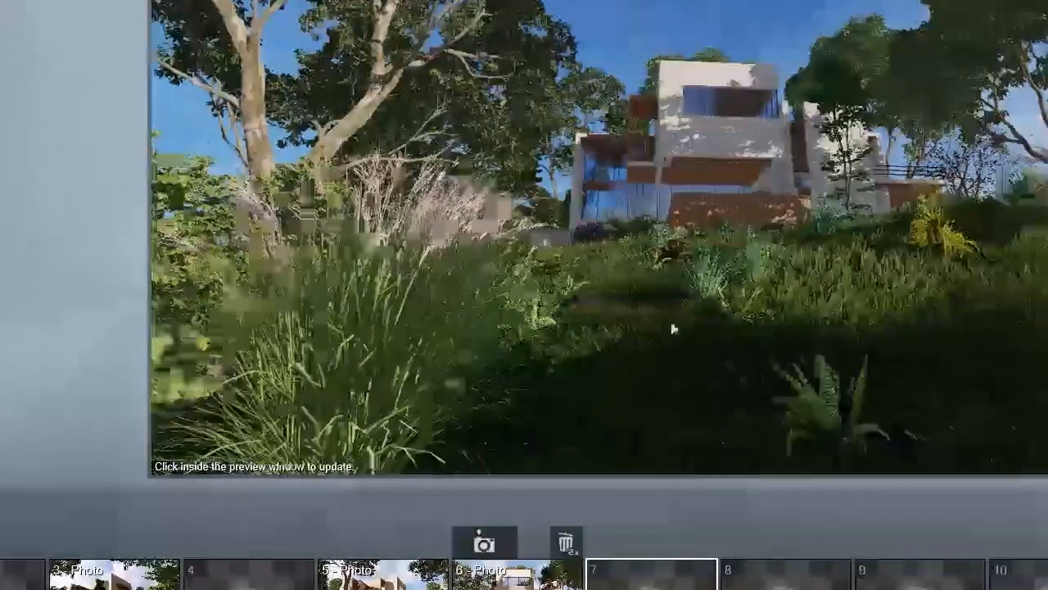
key("d")
right_click_drag(657, 298, 676, 326)
key("w")
key("q")
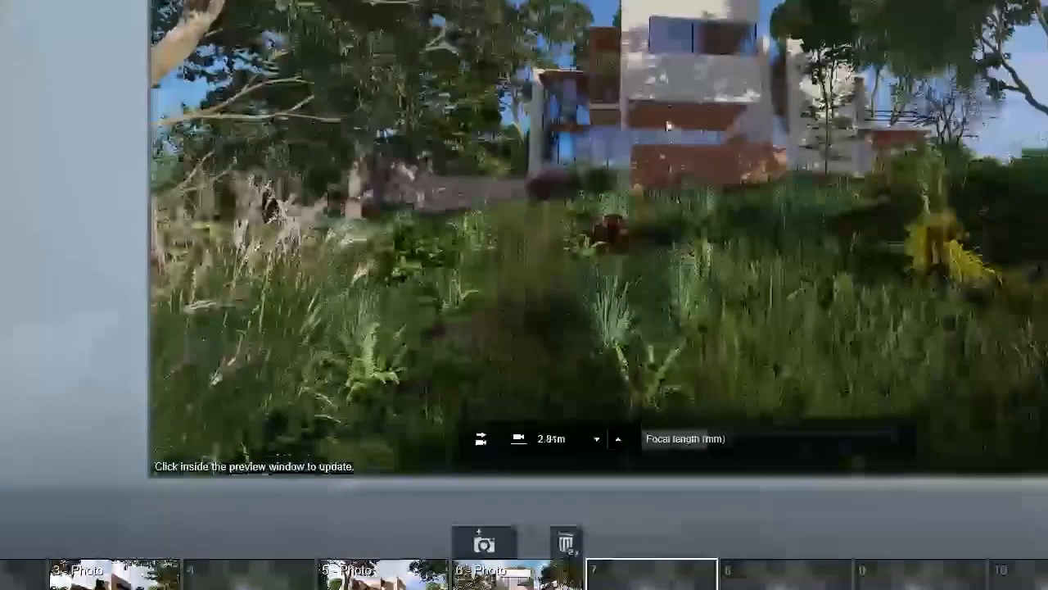
key("q")
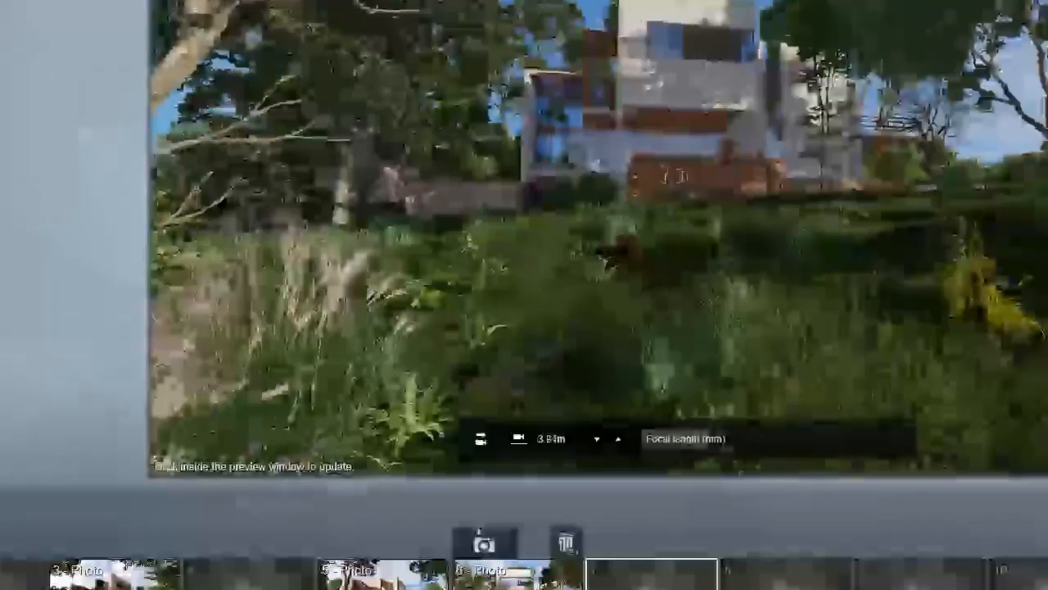
right_click_drag(720, 112, 734, 119)
key("a")
right_click_drag(666, 178, 676, 178)
key("w")
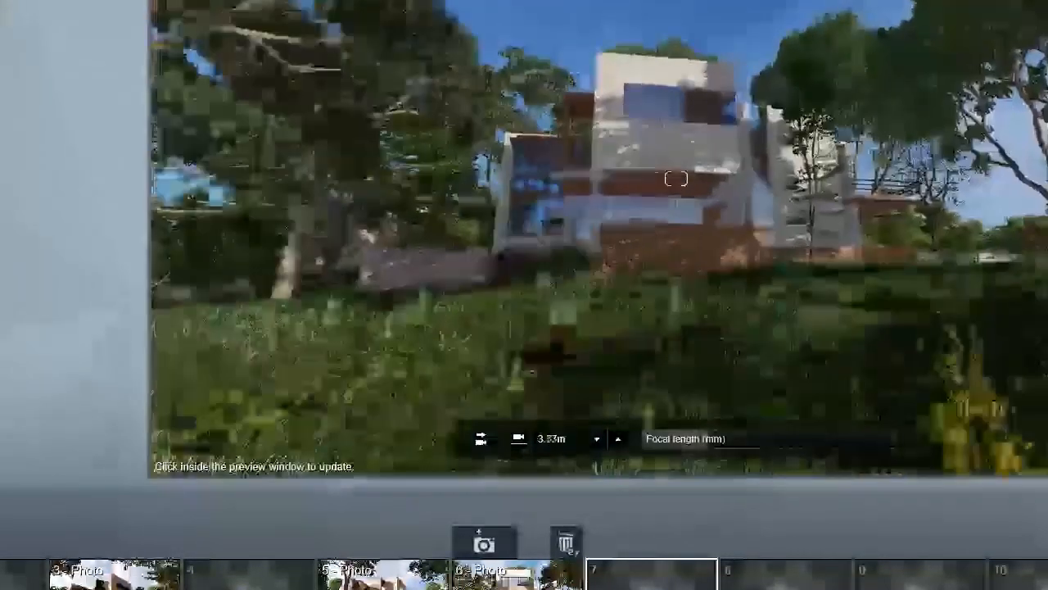
key("w")
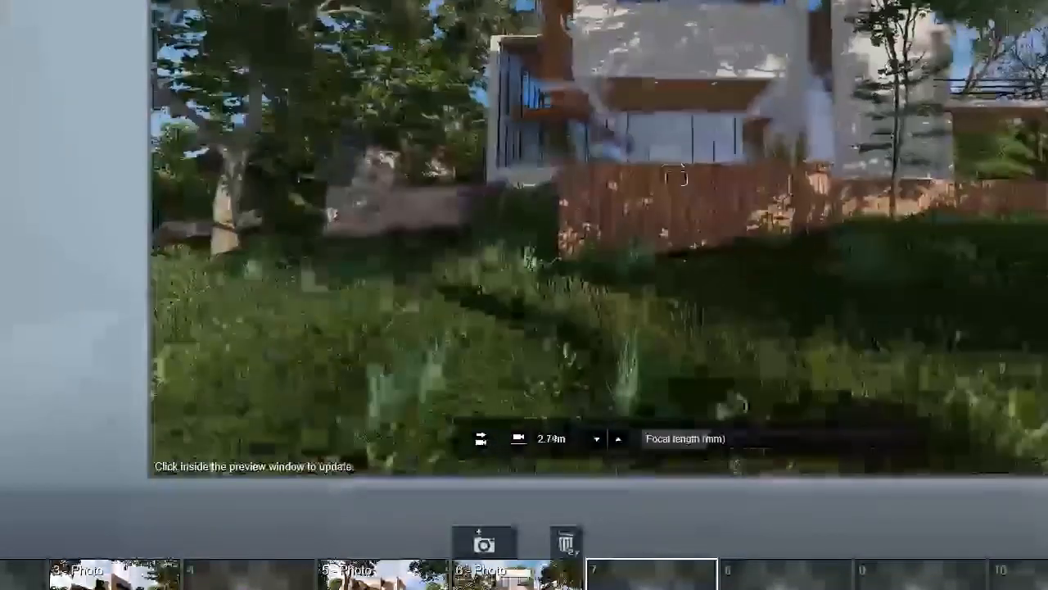
key("s")
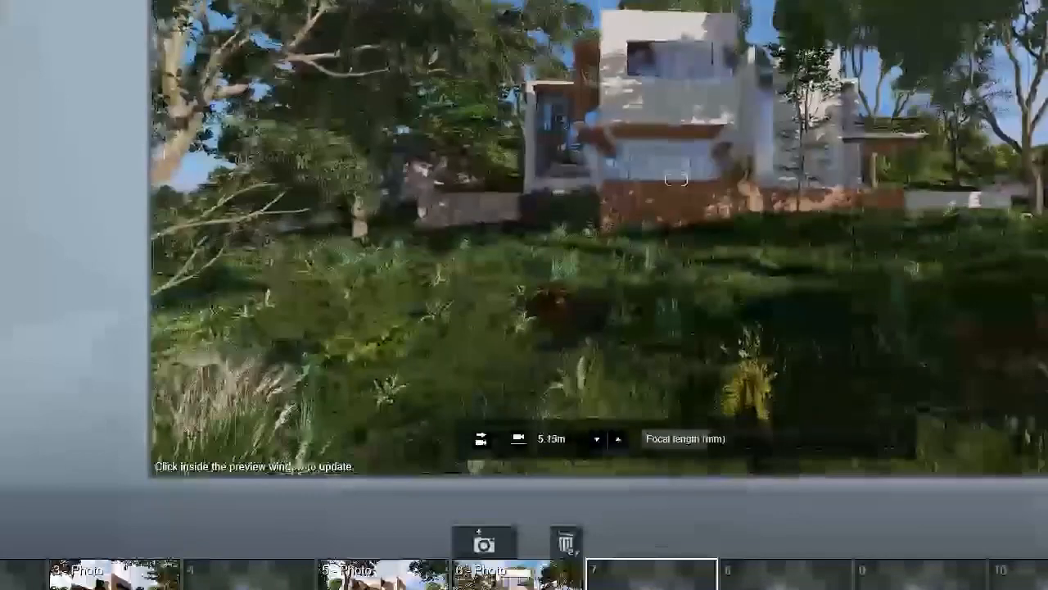
key("s")
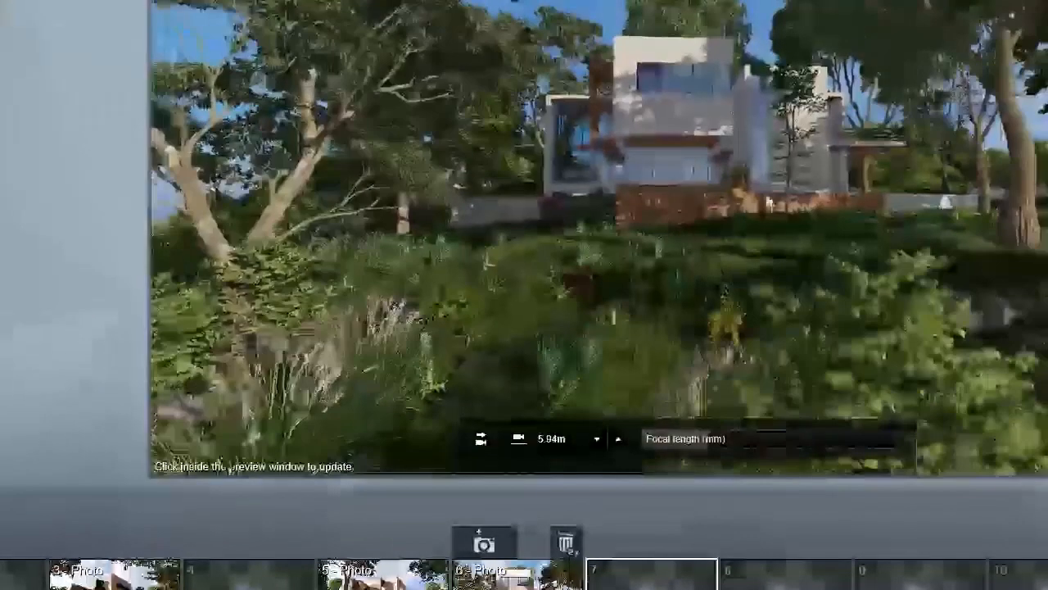
key("a")
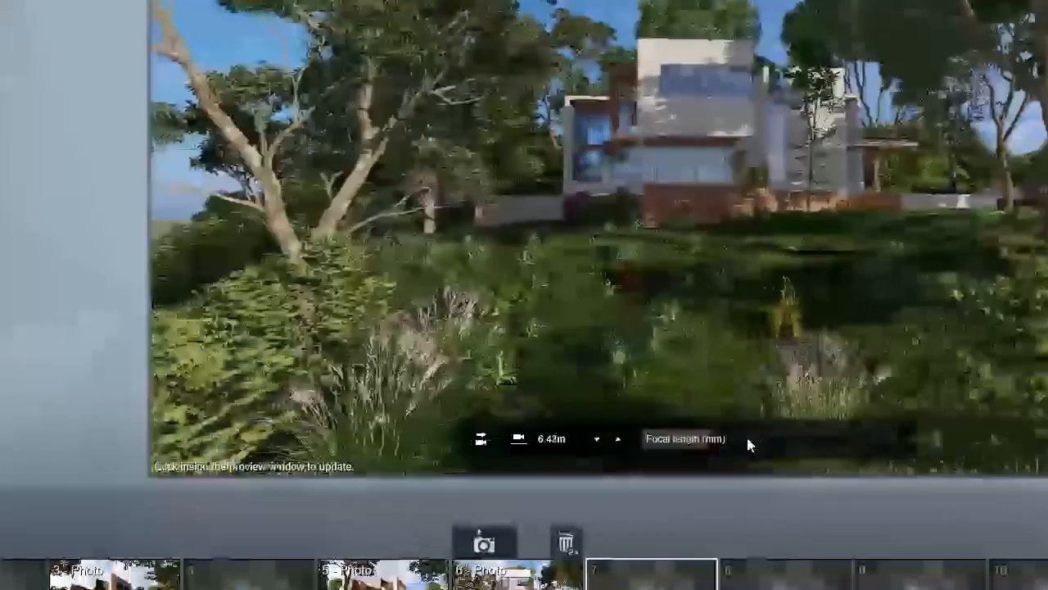
- Set the photo camera's focal length to 31.4 mm and reframe the view on the house facade
mouse_move(748, 437)
left_click_drag(750, 439, 751, 439)
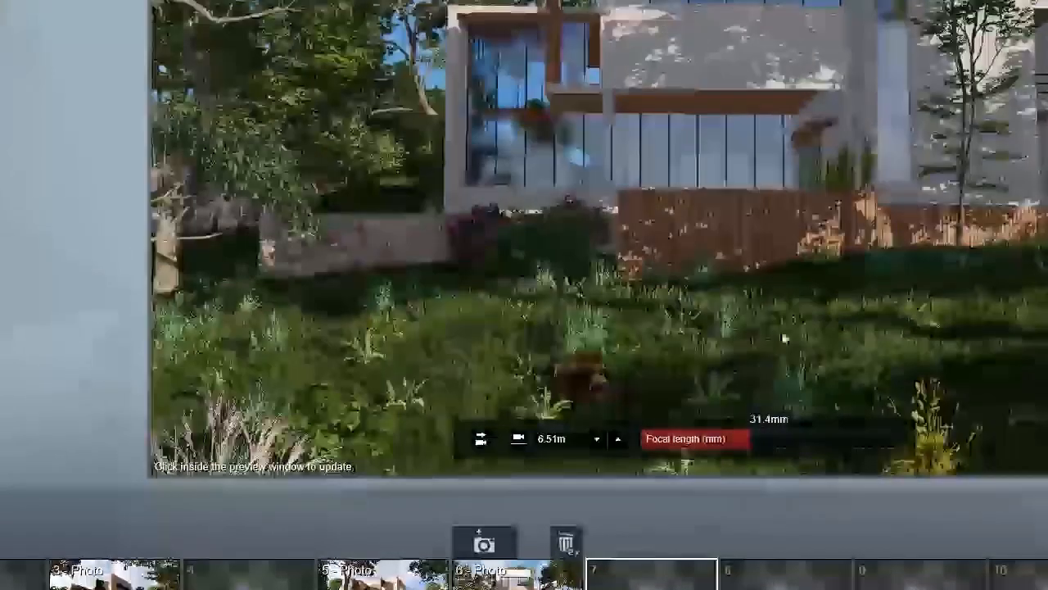
right_click_drag(780, 424, 788, 374)
key("d")
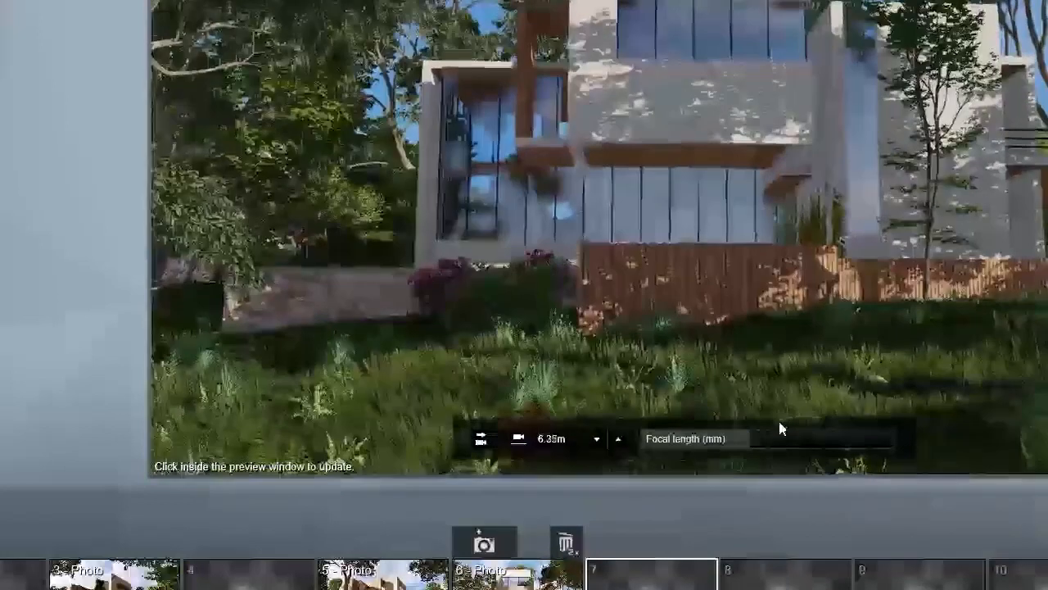
- Lower the camera to about 5.8 m, center the facade above the lawn and store the view in photo slot 7
key("e")
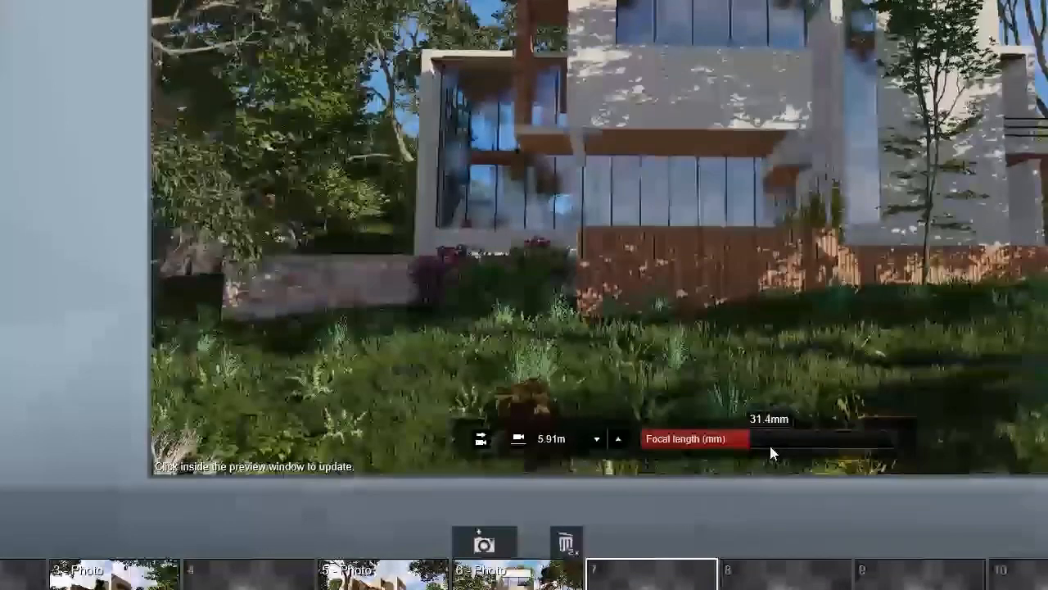
right_click_drag(848, 239, 859, 207)
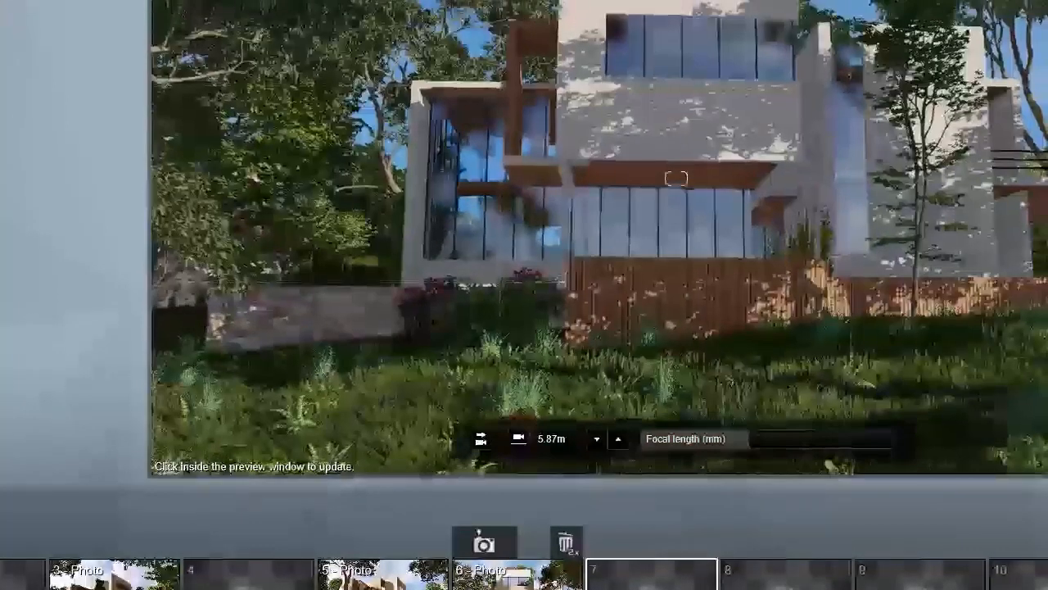
key("d")
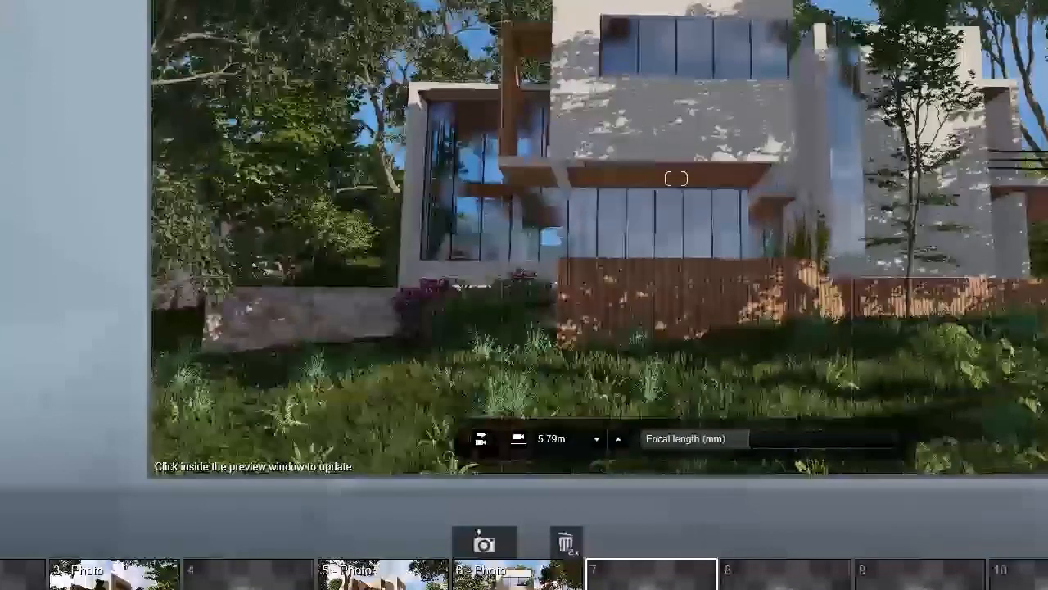
right_click_drag(859, 207, 856, 214)
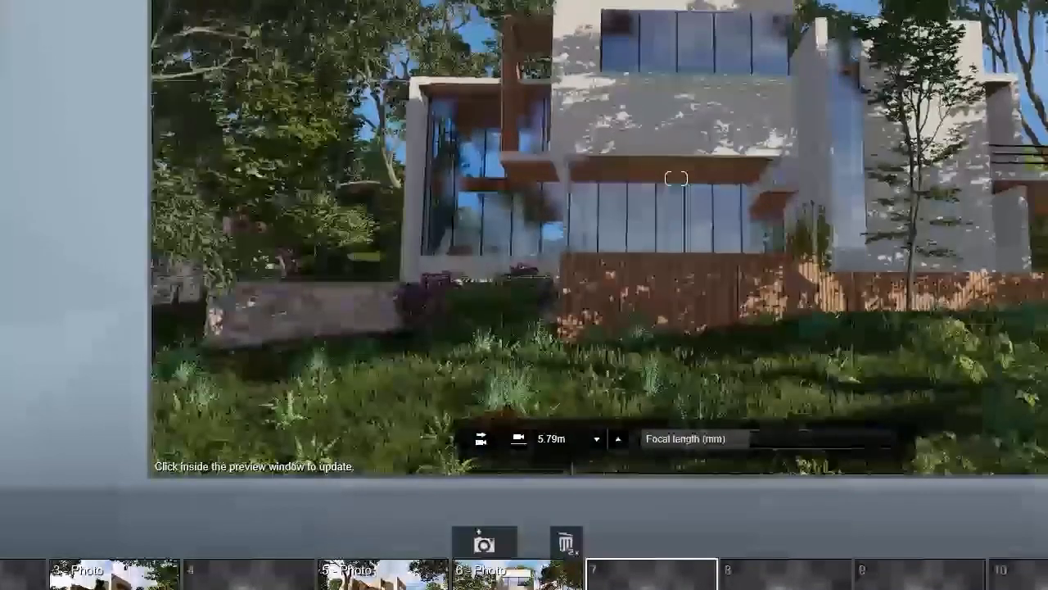
right_click_drag(855, 251, 852, 249)
mouse_move(644, 578)
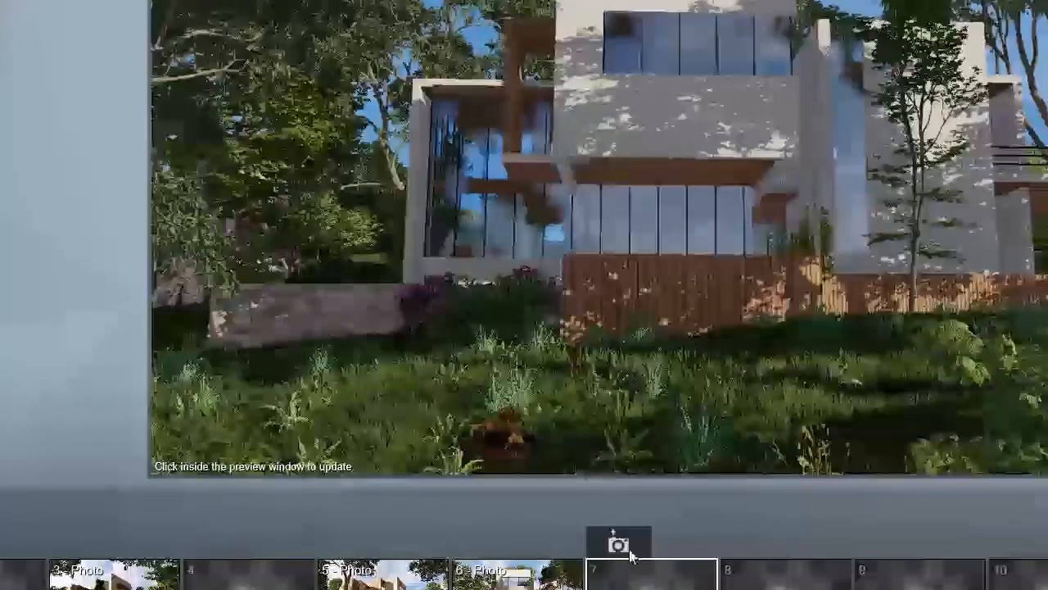
left_click(629, 552)
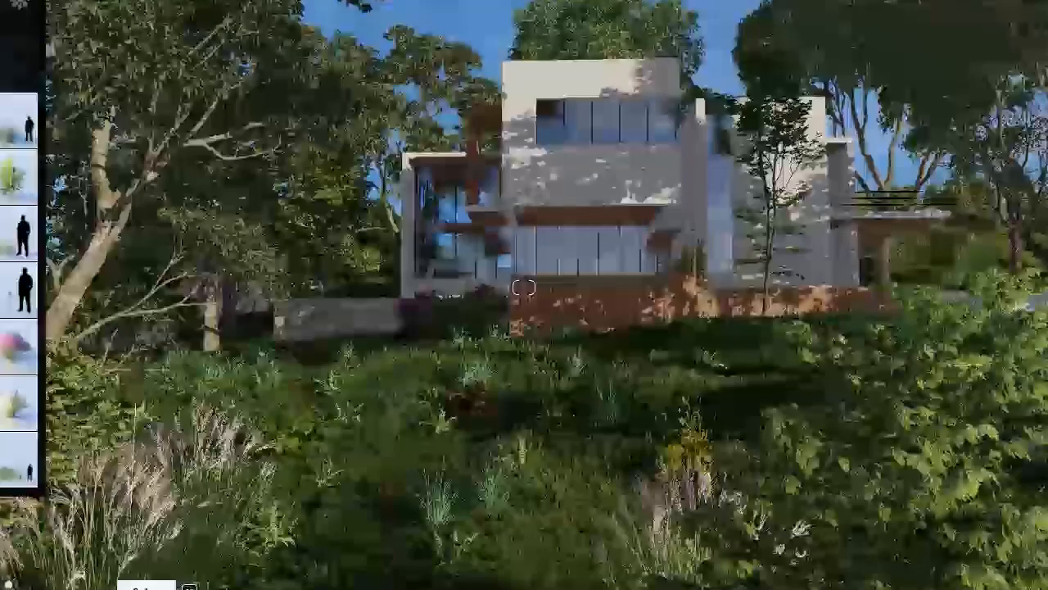
- Move a feathery grass clump from the near foreground onto the lawn closer to the stone wall
left_click(147, 588)
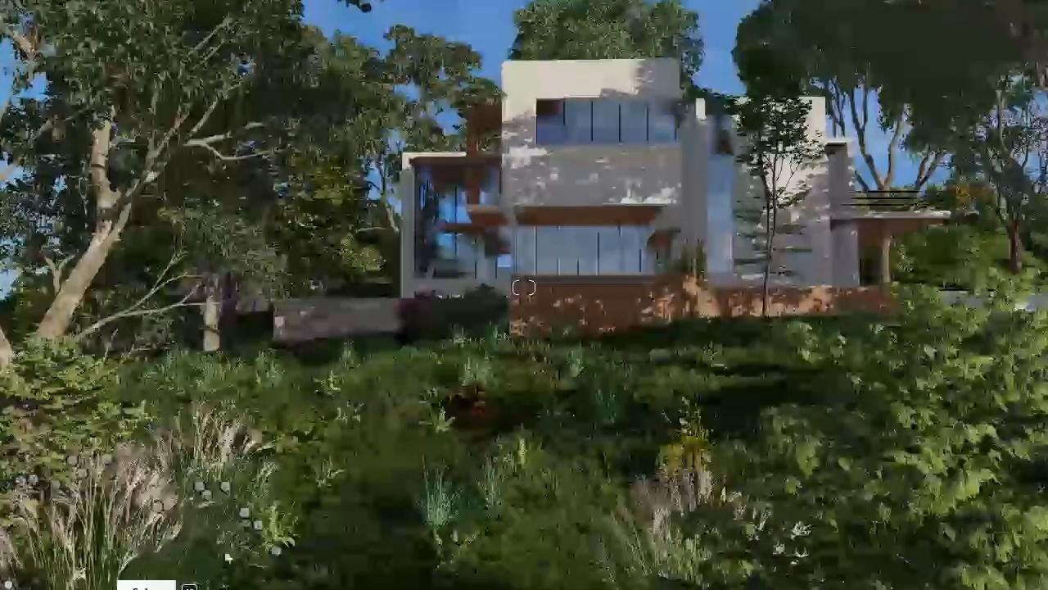
left_click(262, 563)
left_click_drag(278, 560, 360, 488)
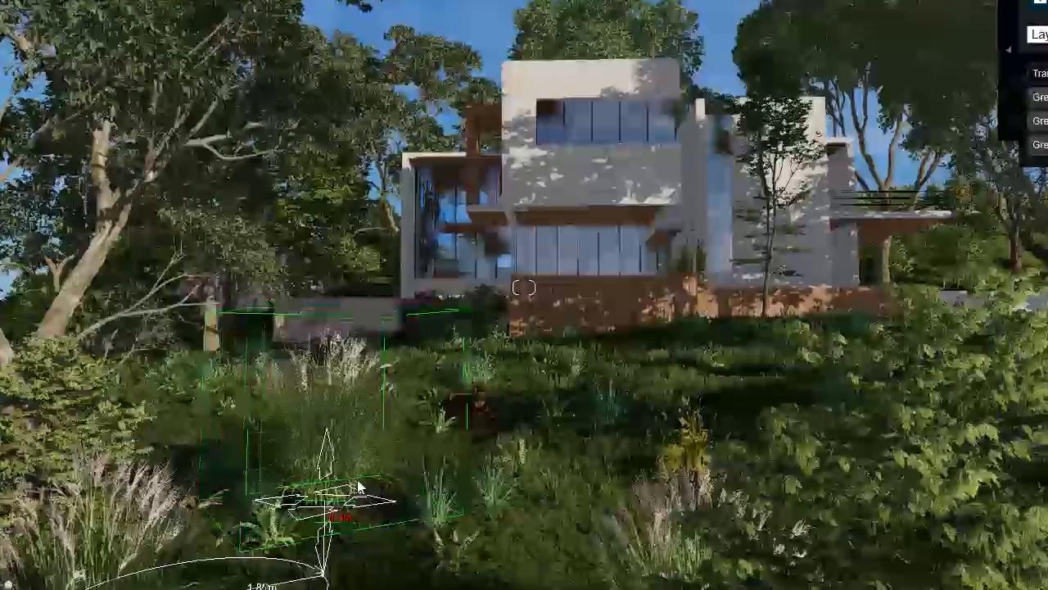
right_click_drag(381, 393, 428, 529)
- Reposition the large foreground grass clump beside the previously moved clump and inspect the grouping
left_click(69, 565)
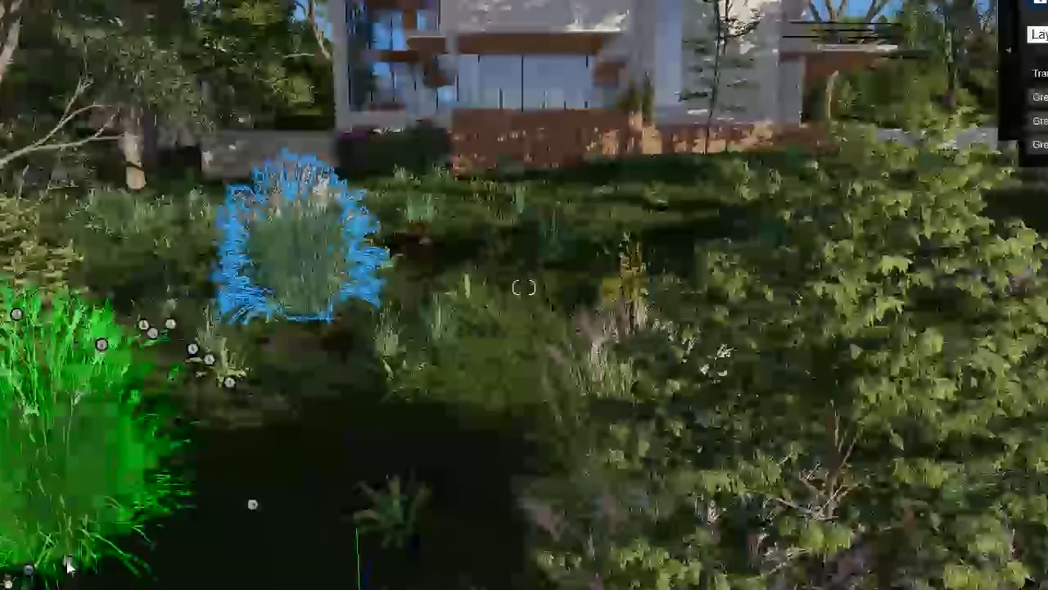
left_click_drag(360, 347, 170, 397)
right_click_drag(170, 397, 283, 340)
key("s")
right_click_drag(524, 357, 508, 387)
key("w")
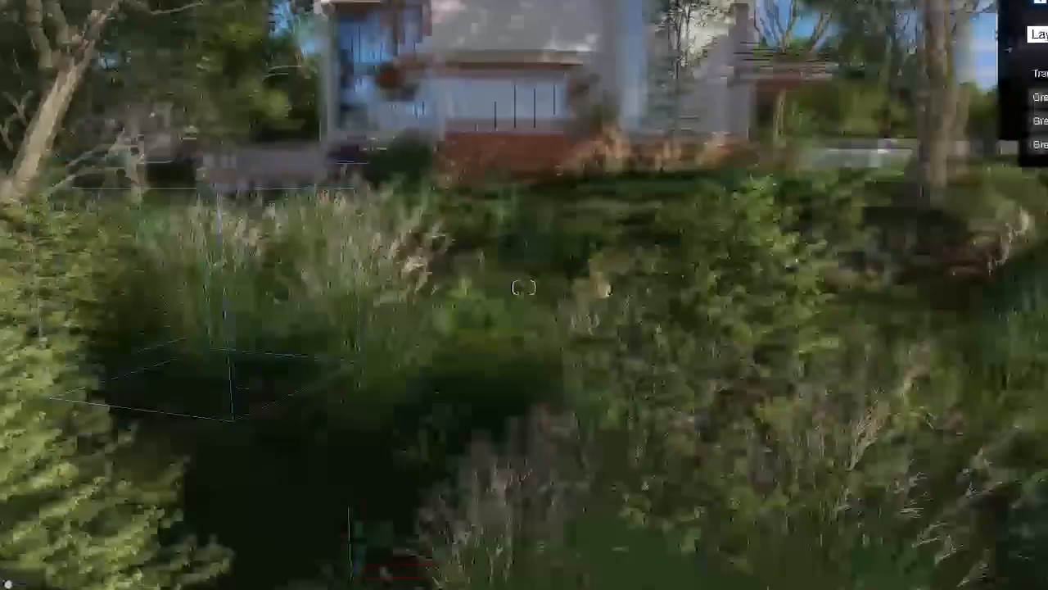
key("s")
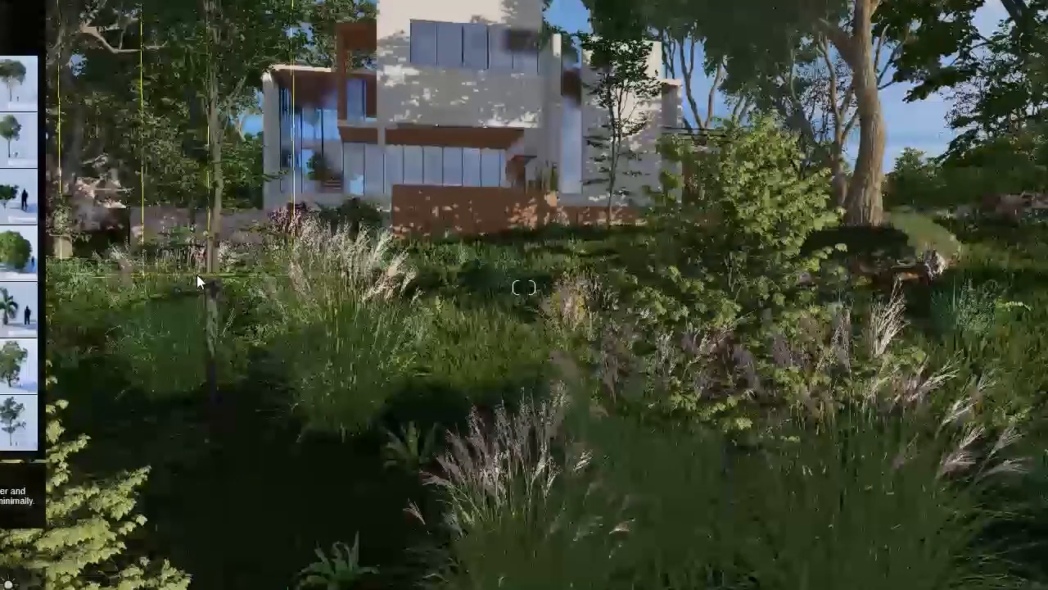
- Place slender pale-trunked trees on the lawn, including one in front of the stone wall beside the house's glazed wing
mouse_move(18, 140)
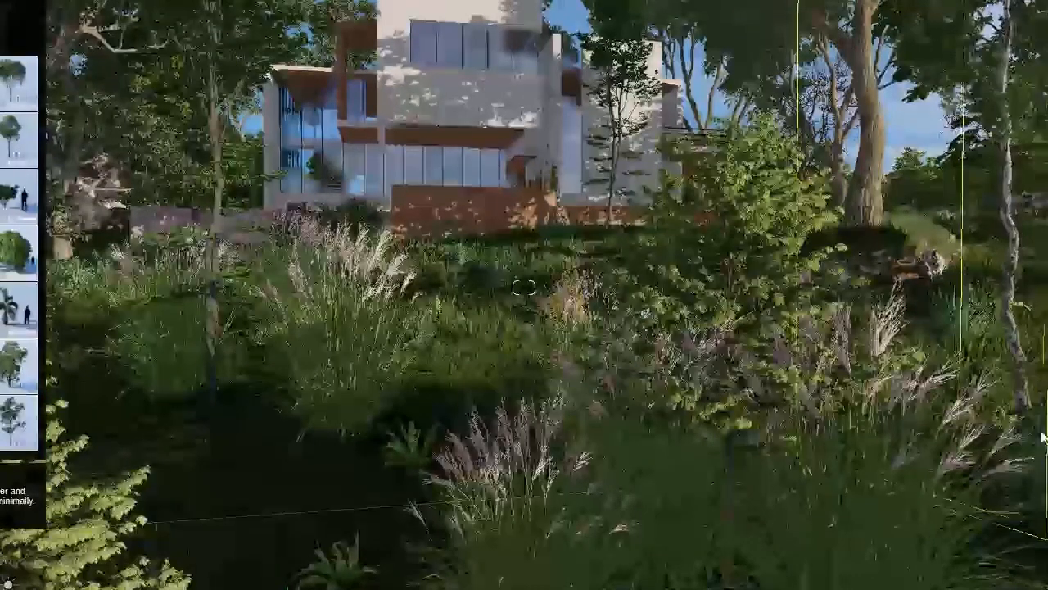
left_click(1016, 412)
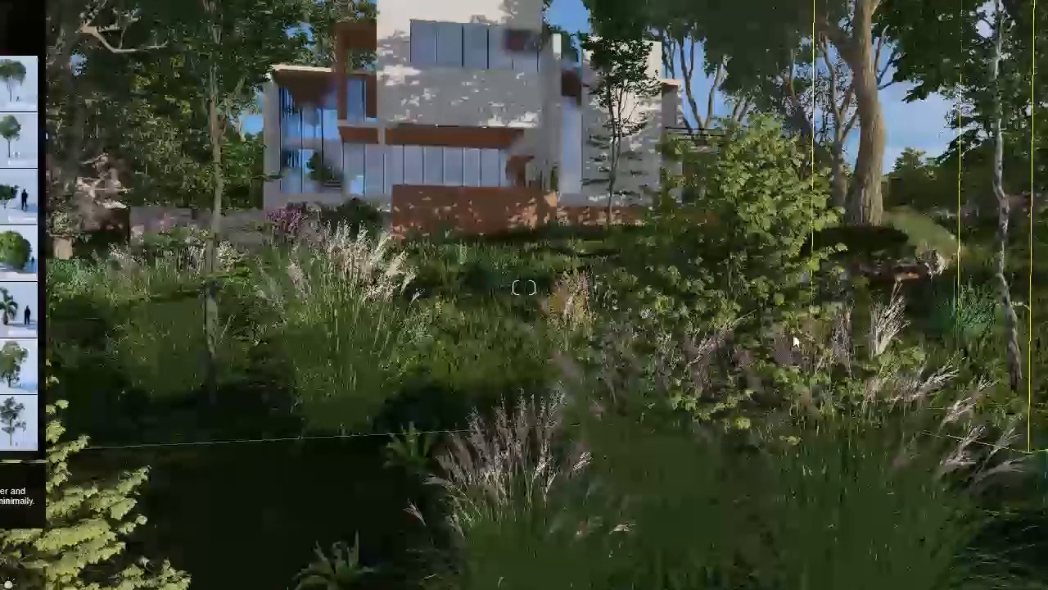
right_click_drag(545, 181, 452, 121)
key("w")
key("w")
key("w")
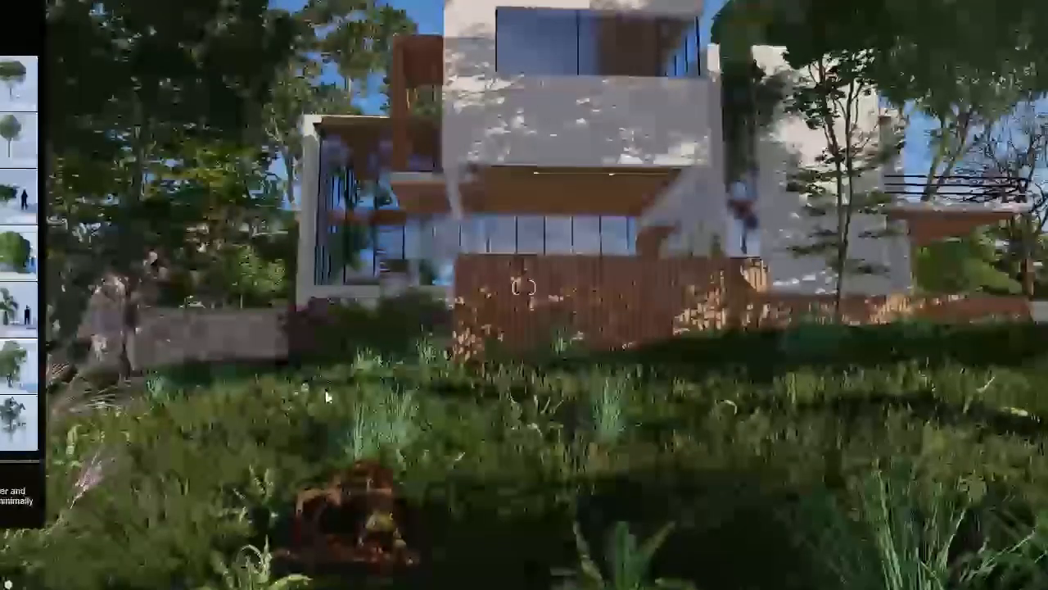
left_click(339, 377)
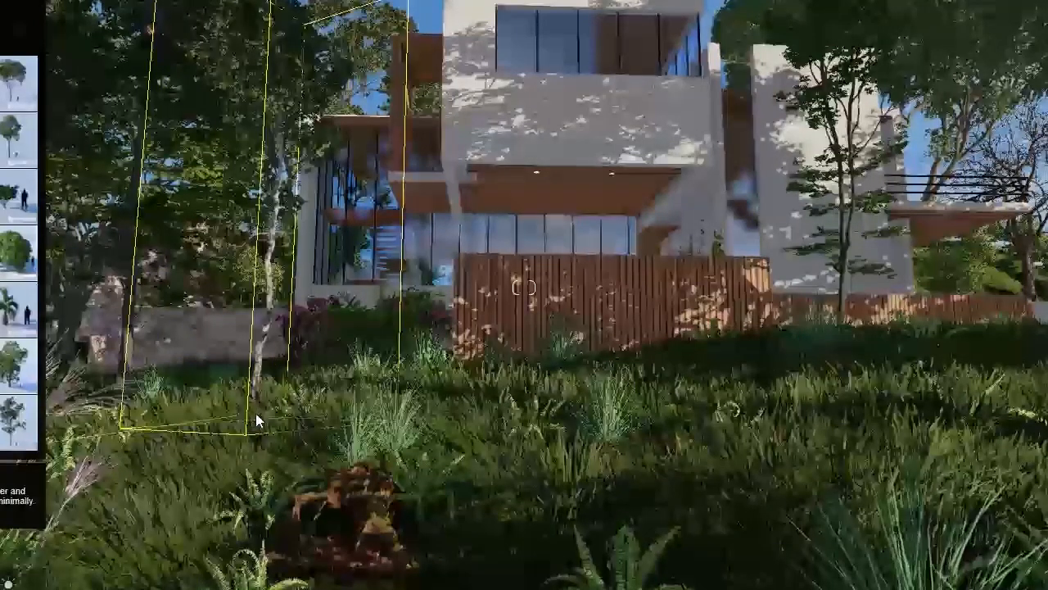
left_click(258, 417)
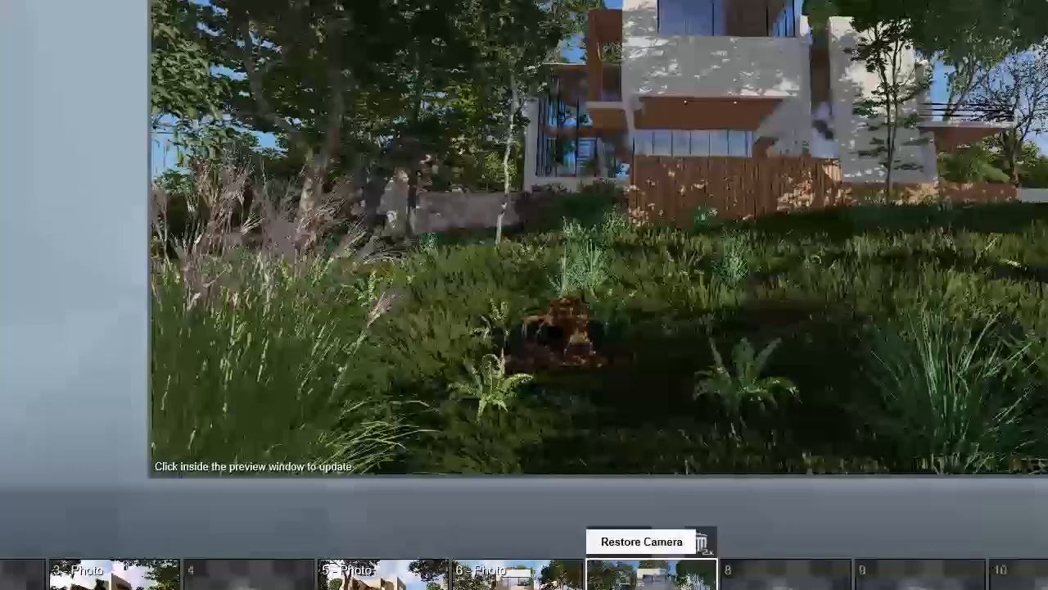
- Restore the slot 7 camera, pull it back and tilt it up to show more of the house, and store the view again
left_click(652, 575)
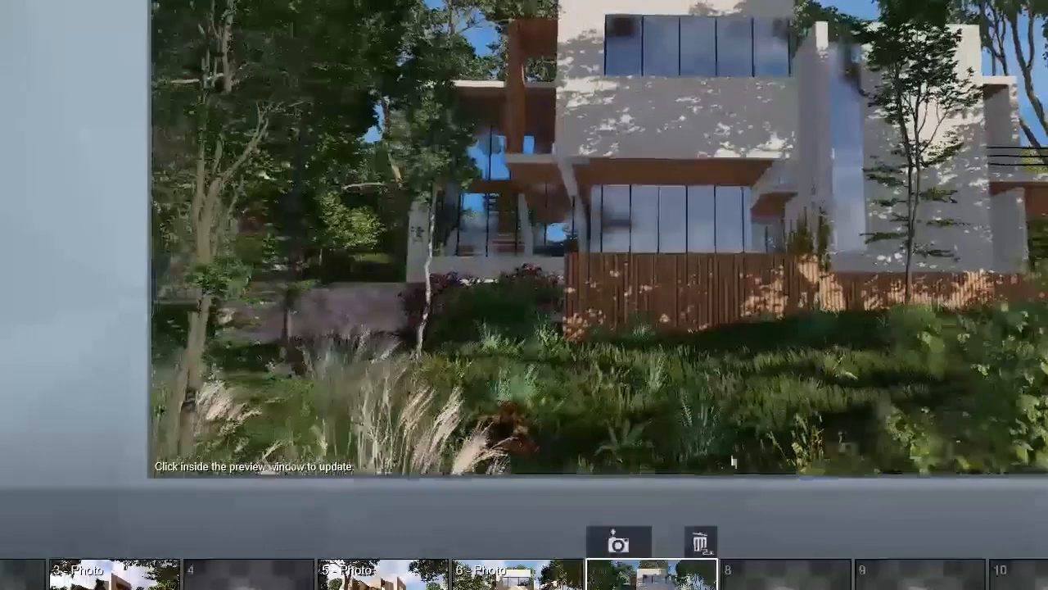
key("s")
right_click_drag(676, 238, 670, 207)
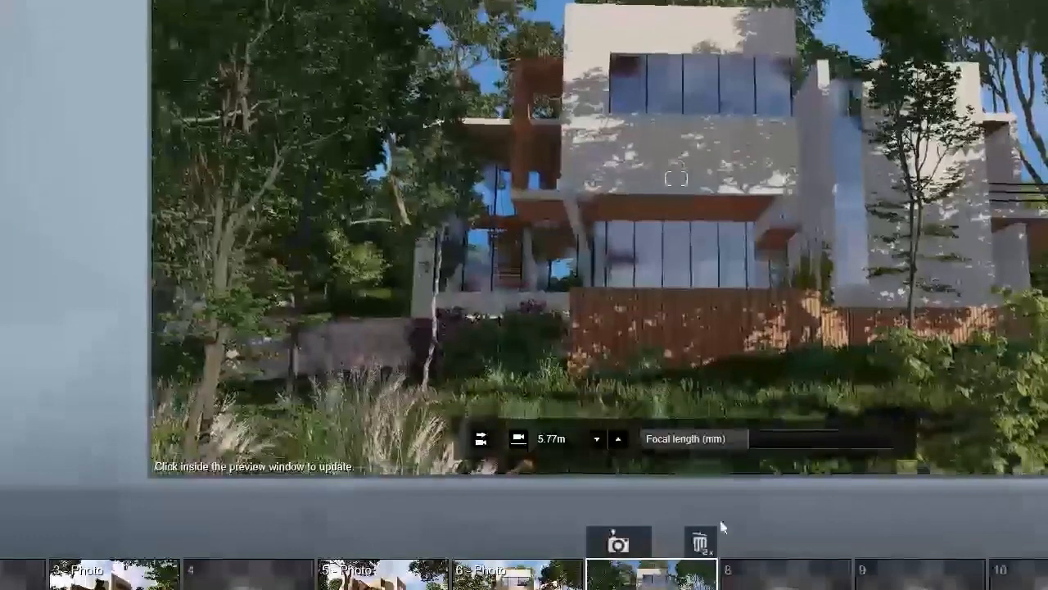
left_click(611, 551)
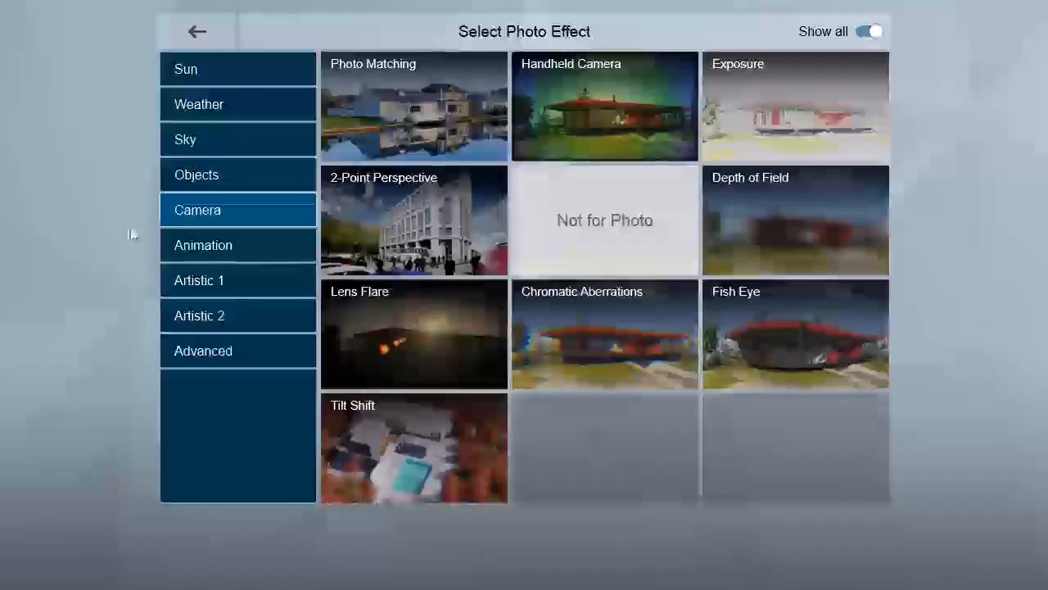
- Add the 2-Point Perspective effect to the photo and adjust the camera height to about 5.7 m
left_click(410, 208)
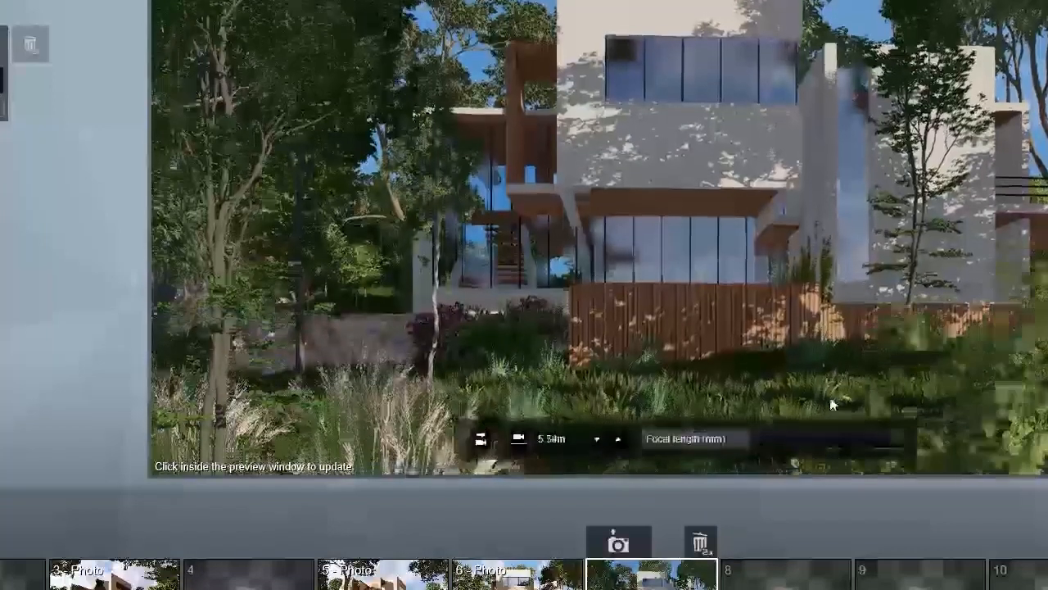
key("e")
key("q")
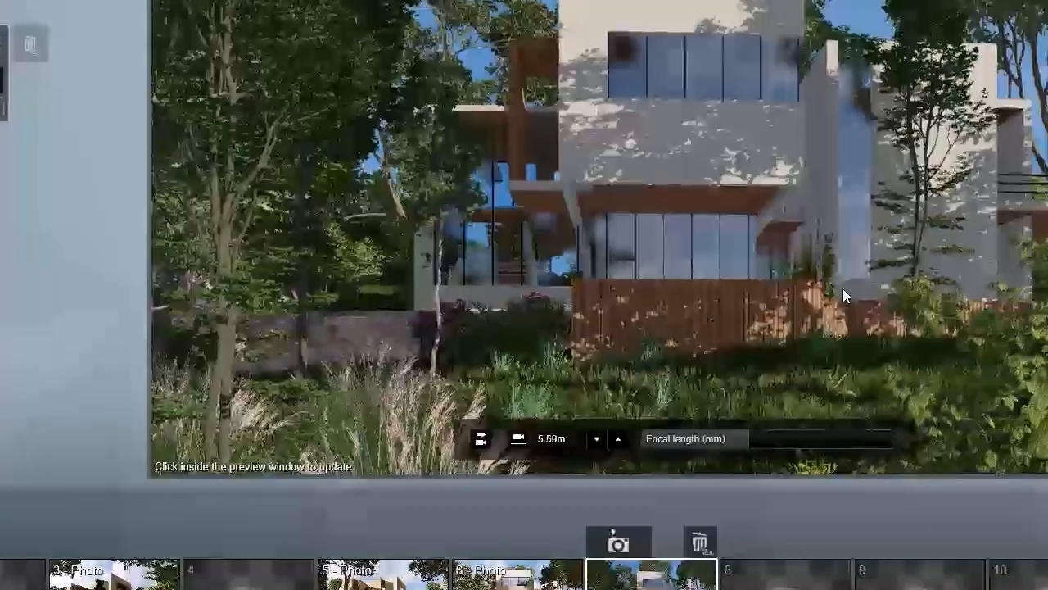
key("q")
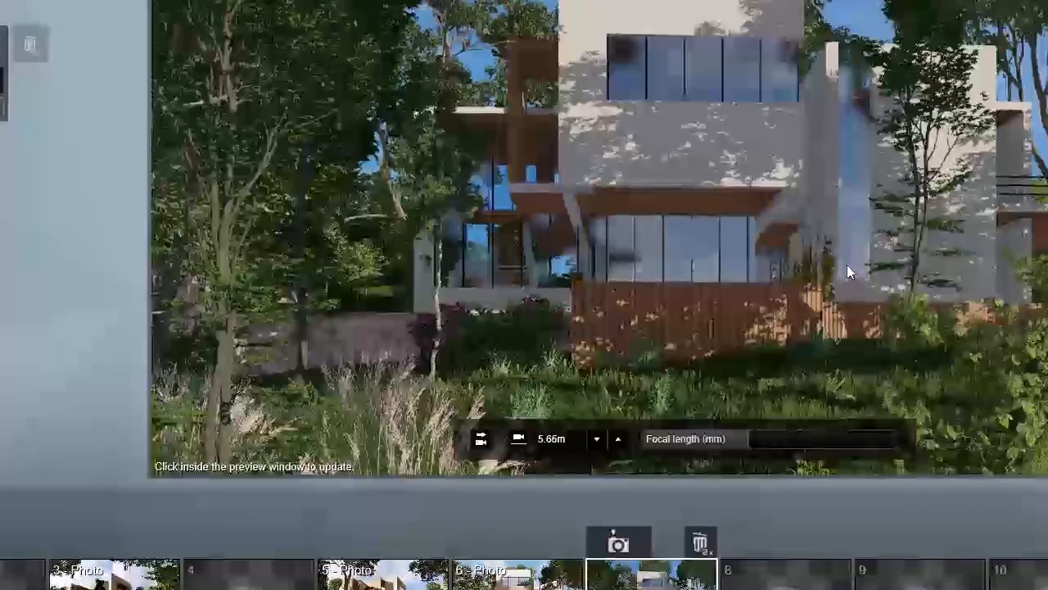
key("q")
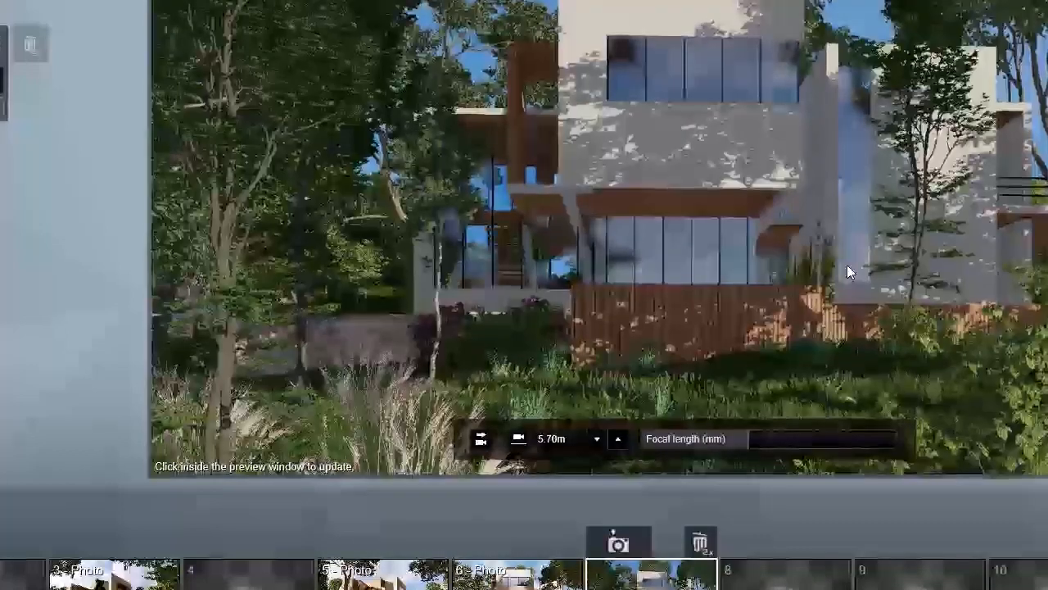
- Move the camera closer to the facade at about 5.58 m height, turn it slightly and save the view to slot 7
key("w")
mouse_move(676, 177)
right_mouse_down()
mouse_move(702, 203)
mouse_move(666, 177)
right_mouse_up()
key("w")
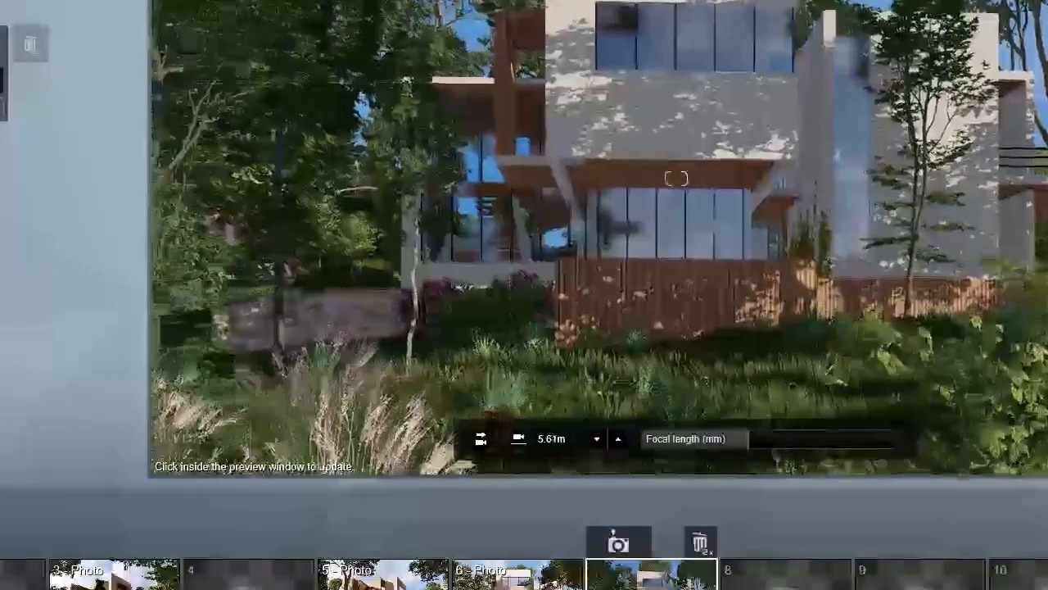
key("w")
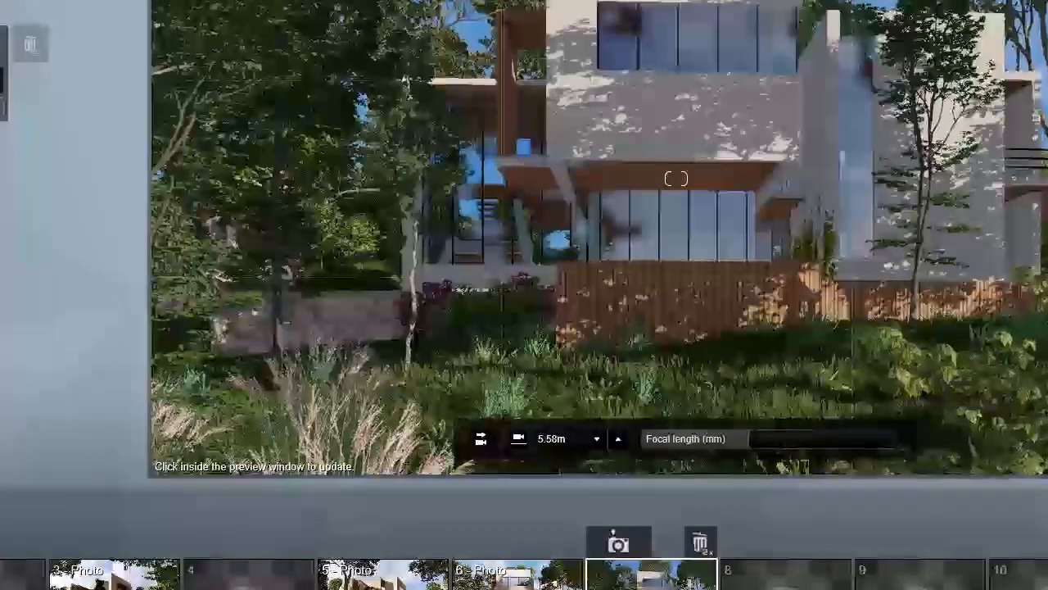
mouse_move(676, 178)
right_mouse_down()
mouse_move(703, 183)
mouse_move(667, 177)
right_mouse_up()
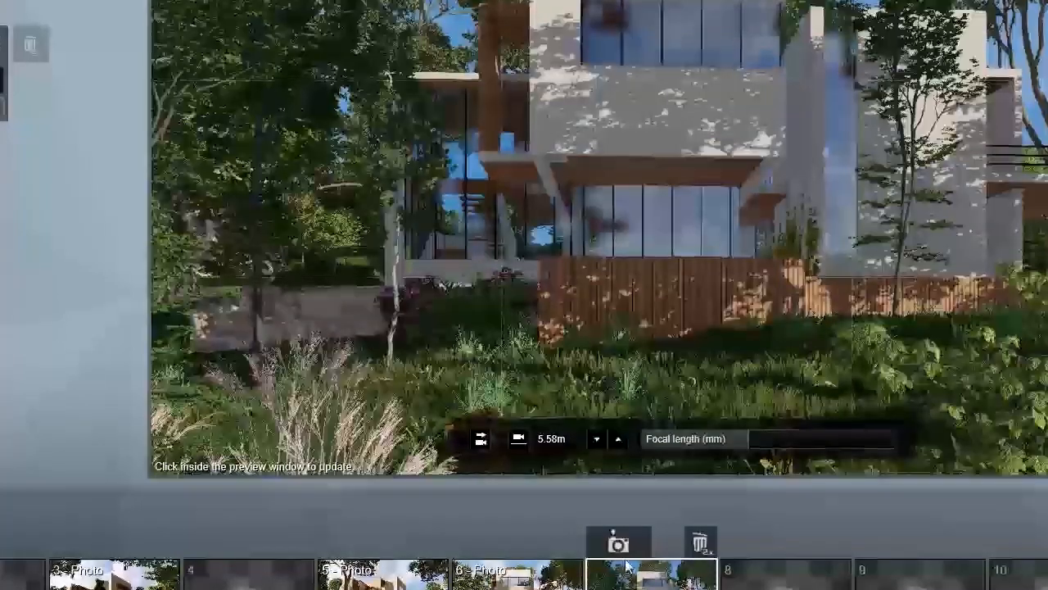
left_click(711, 575)
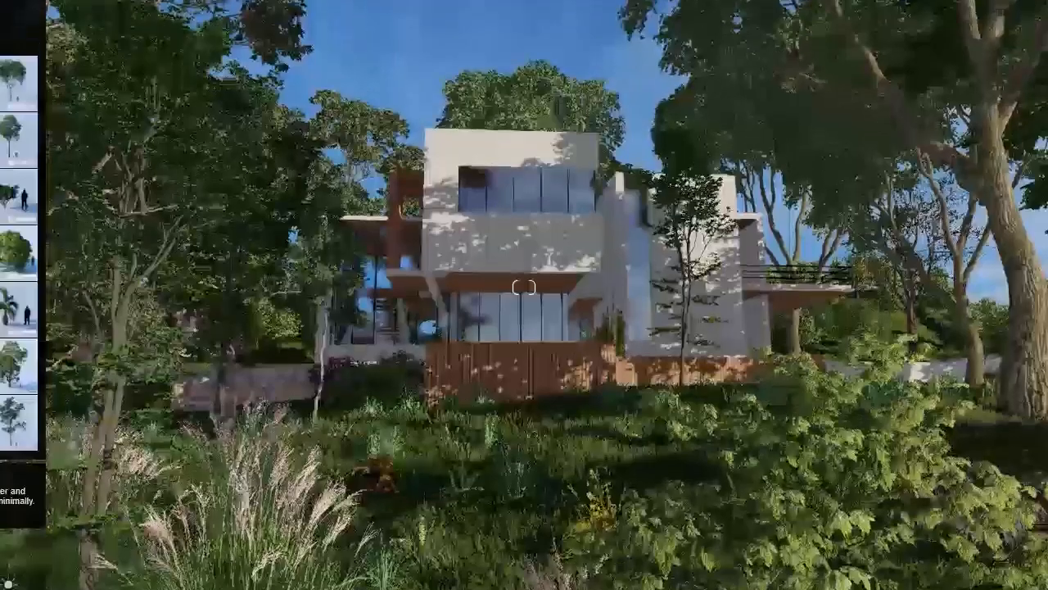
- Move the tree behind the tall foreground grasses nearer to the camera so that it frames the house
scroll(524, 287, "up", 3)
right_click_drag(680, 434, 593, 538)
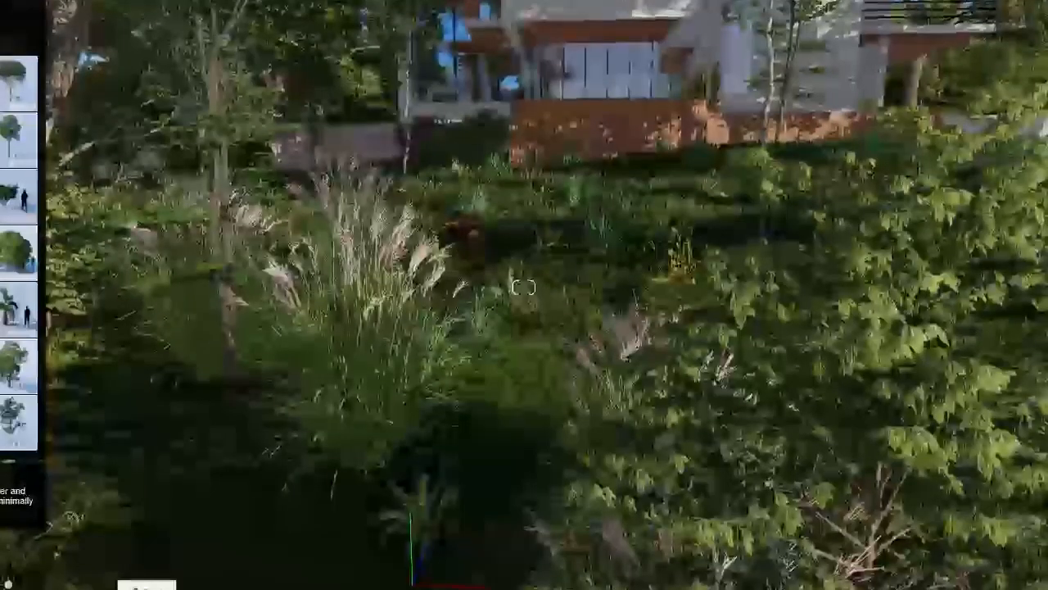
left_click(146, 588)
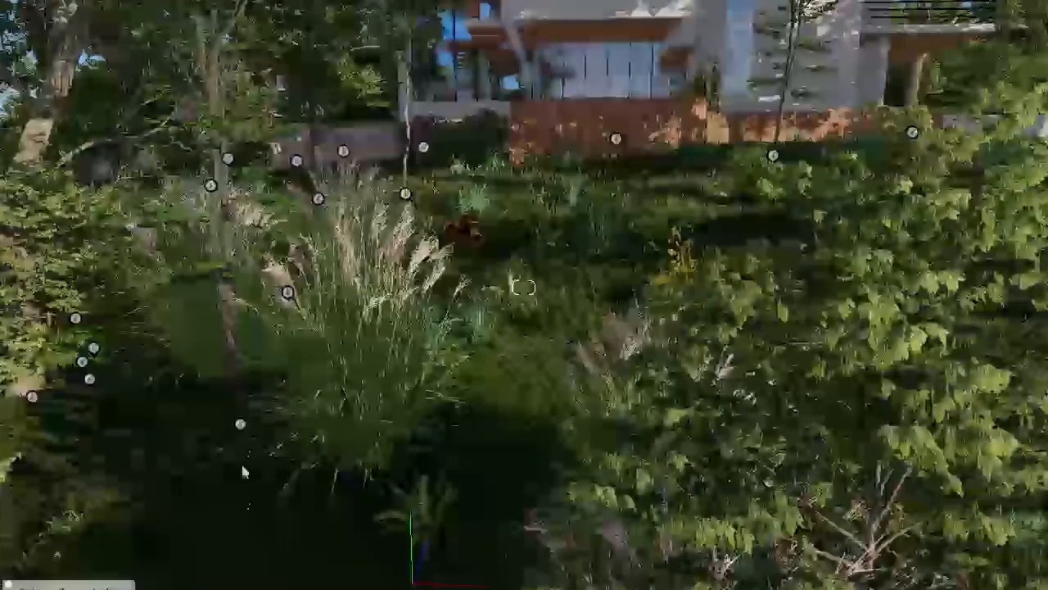
left_click(239, 423)
left_click_drag(242, 505, 316, 567)
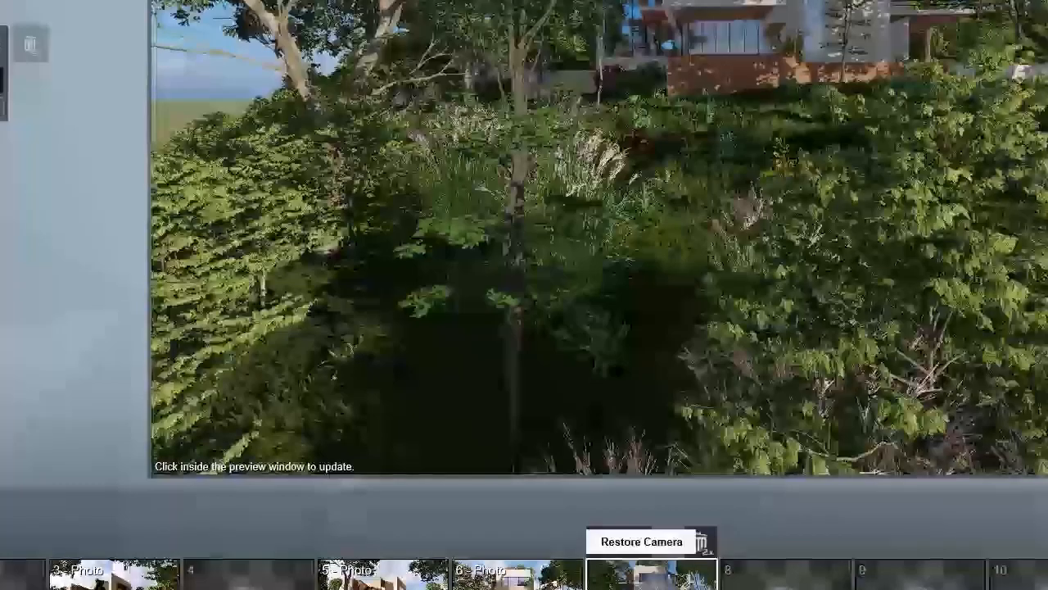
- Restore the slot 7 camera, shift and turn it to bring the whole upper facade into frame, and lower it to about 5.1 m
left_click(651, 577)
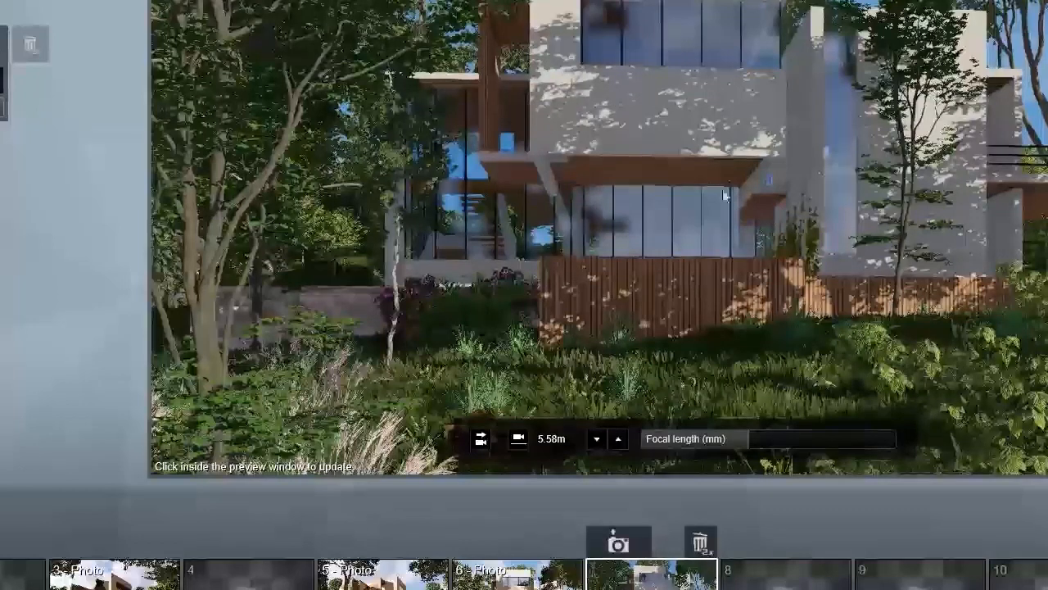
left_click(721, 159)
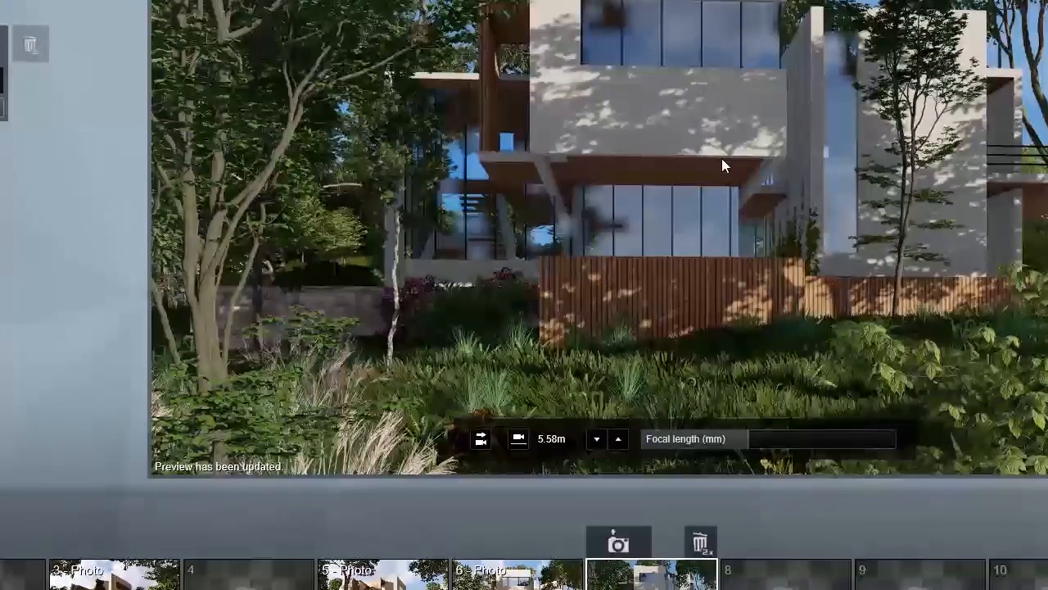
right_click_drag(701, 181, 723, 168)
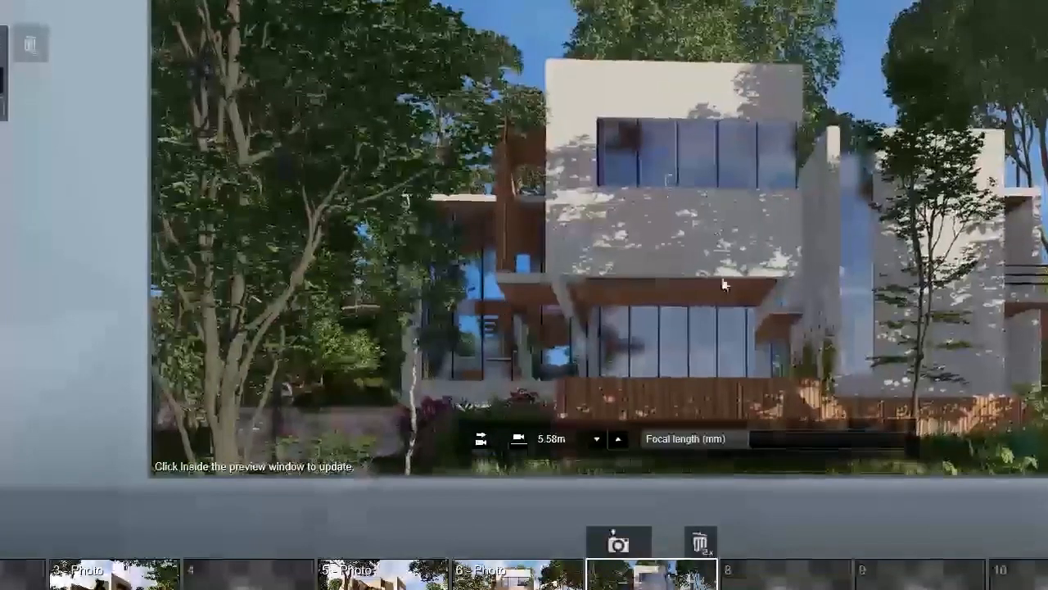
middle_click_drag(722, 336, 725, 276)
key("q")
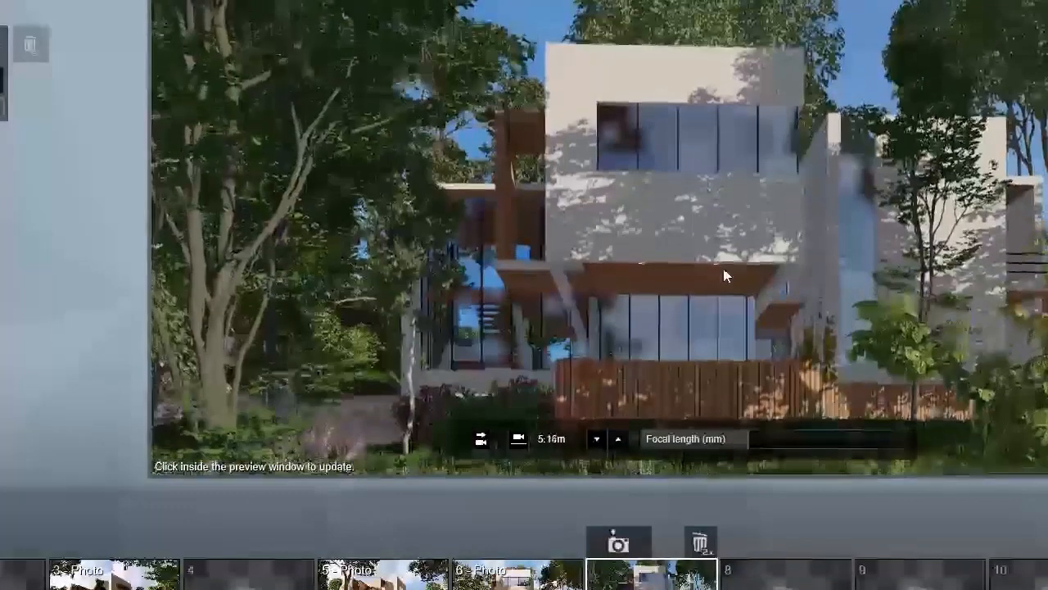
key("q")
right_click_drag(720, 263, 758, 292)
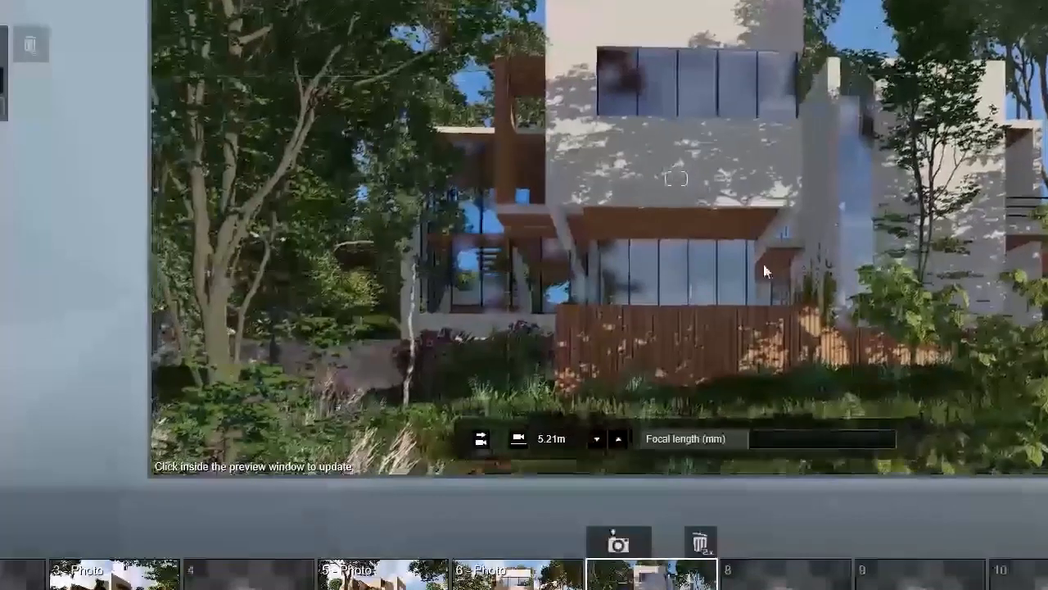
key("e")
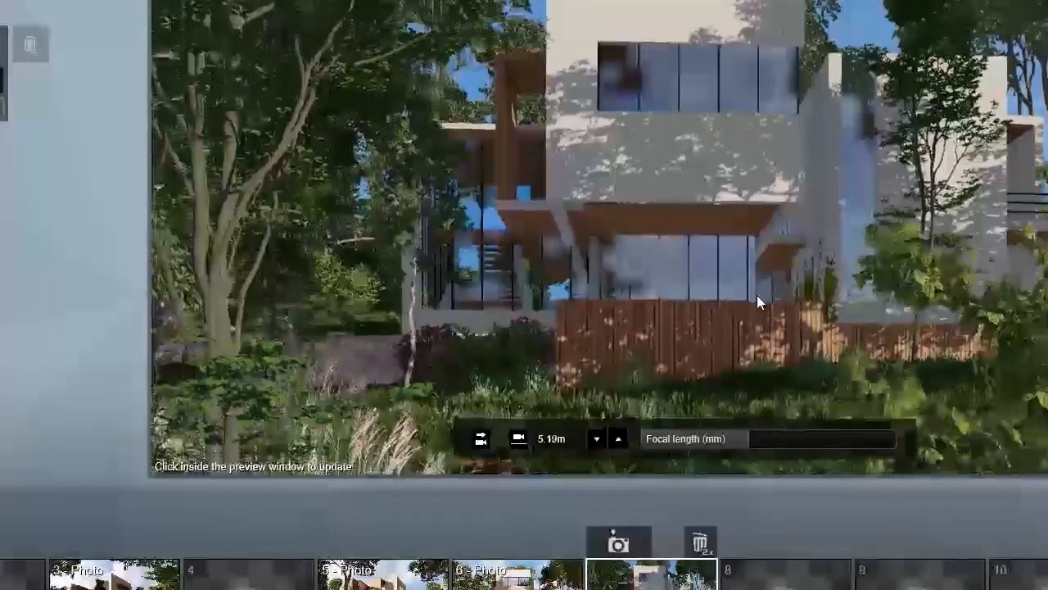
mouse_move(765, 254)
right_mouse_down()
mouse_move(761, 231)
mouse_move(754, 276)
mouse_move(762, 246)
right_mouse_up()
- Set the focal length to about 29 mm, then turn the camera slightly and shift it sideways to reframe the facade
left_click(747, 442)
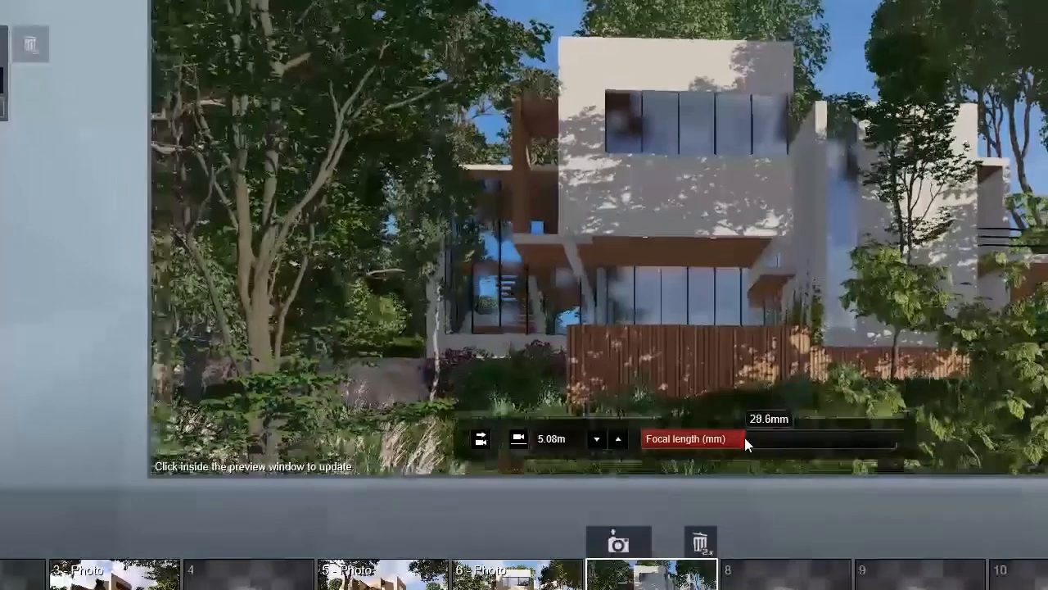
right_click_drag(788, 385, 811, 391)
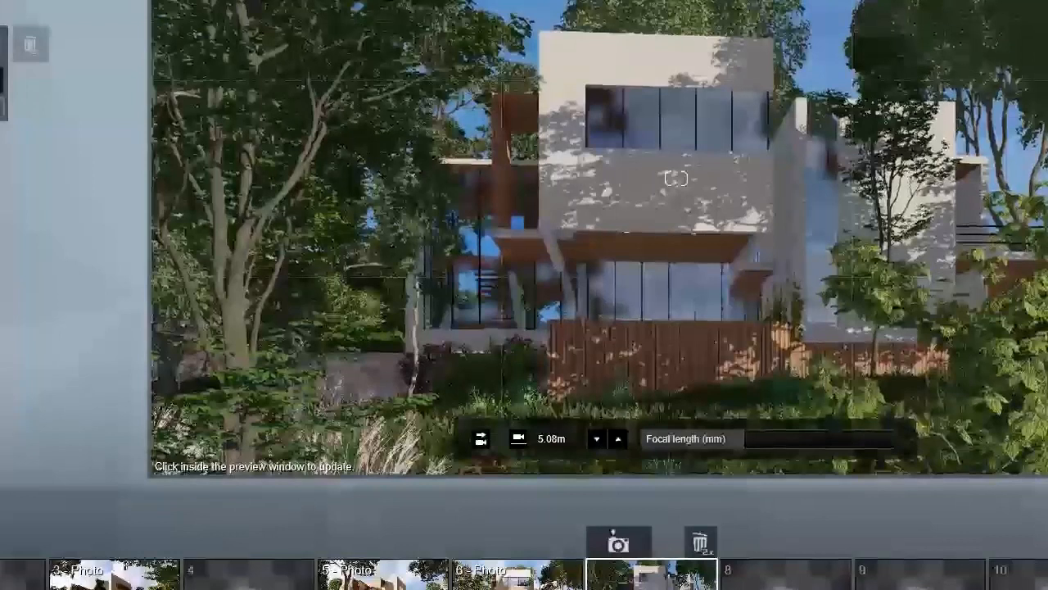
key("a")
key("a")
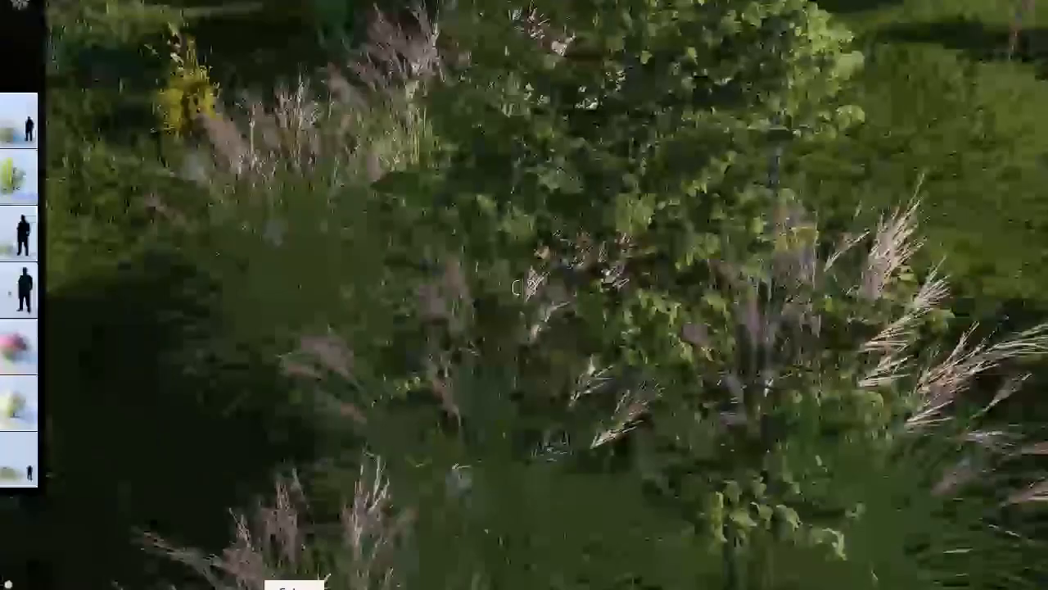
- Select the cluster of young trees and feathery grasses blocking the foreground and delete it
left_click_drag(407, 185, 971, 583)
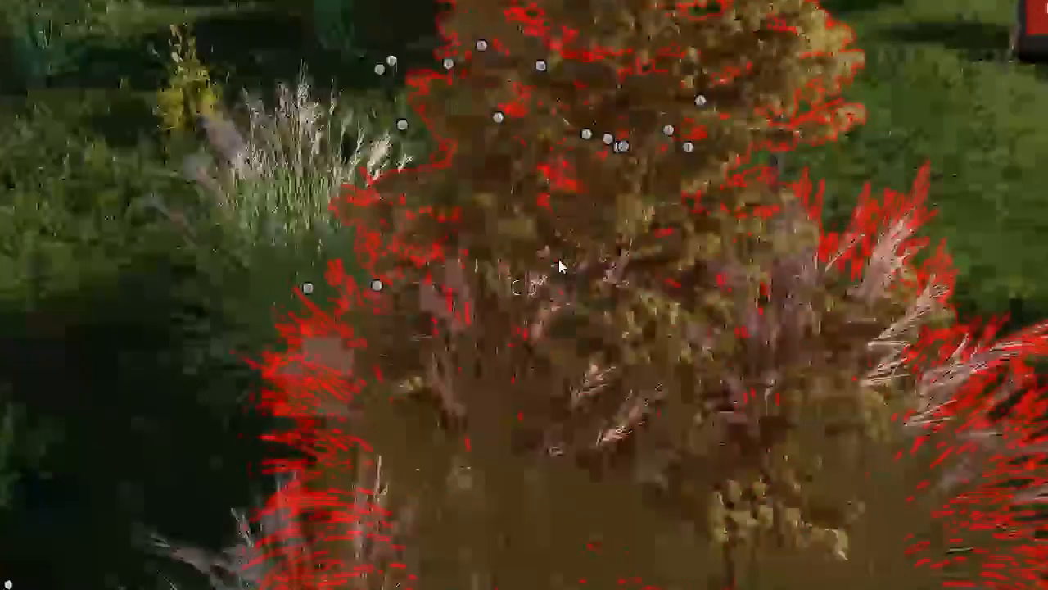
key("Delete")
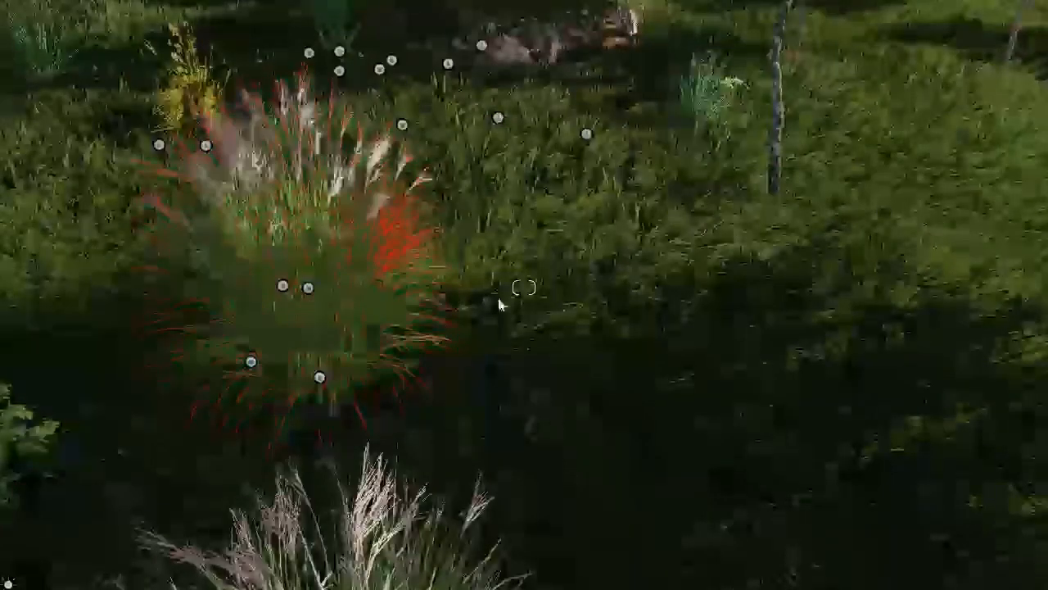
- Choose Japanese maple 001 from the plant library and place it on the grass beyond the thin birch trunk
right_click_drag(524, 288, 479, 100)
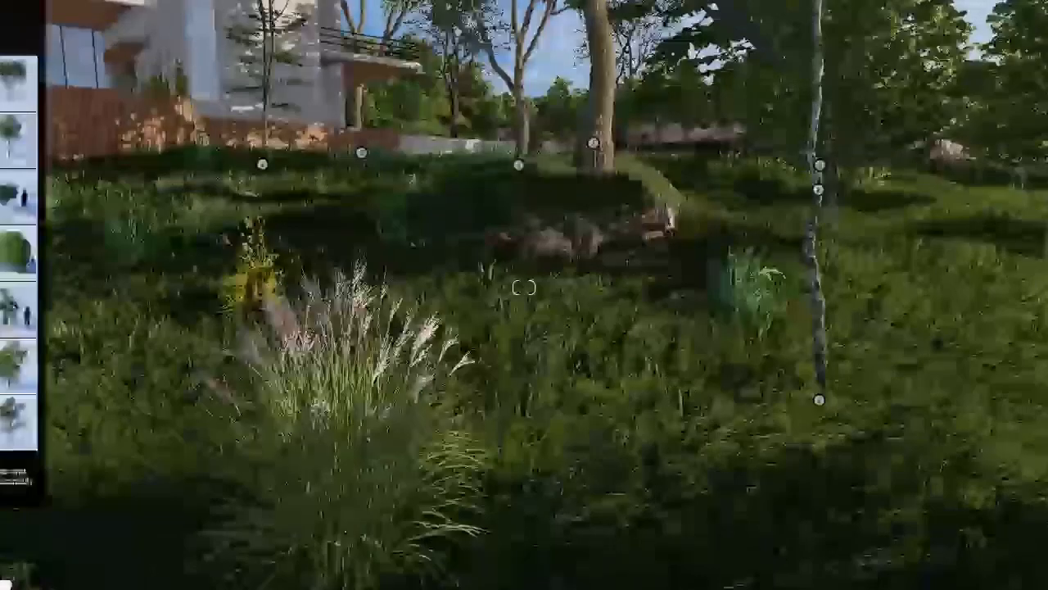
mouse_move(18, 250)
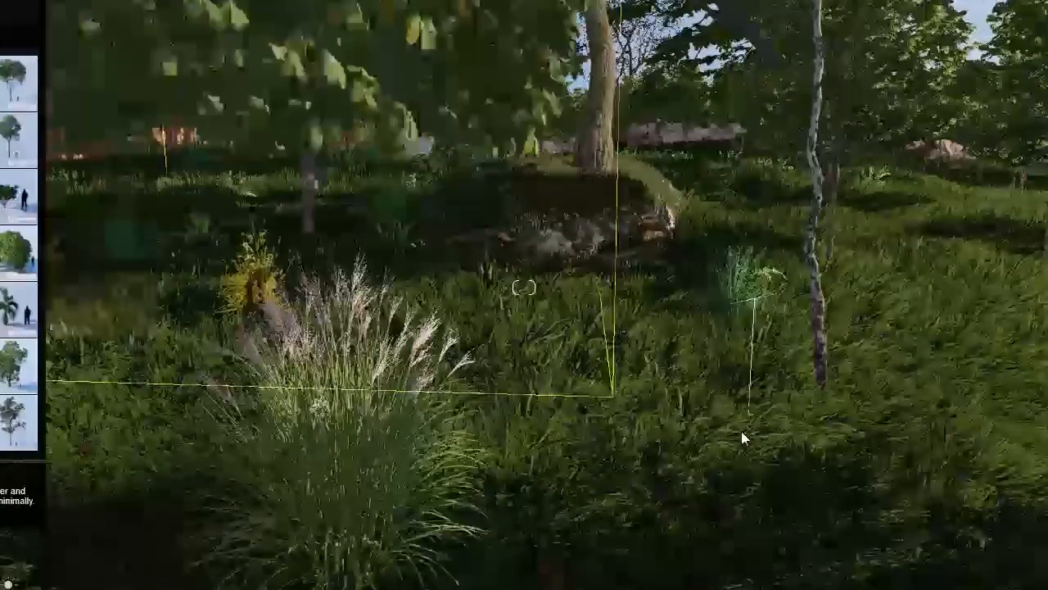
left_click(747, 436)
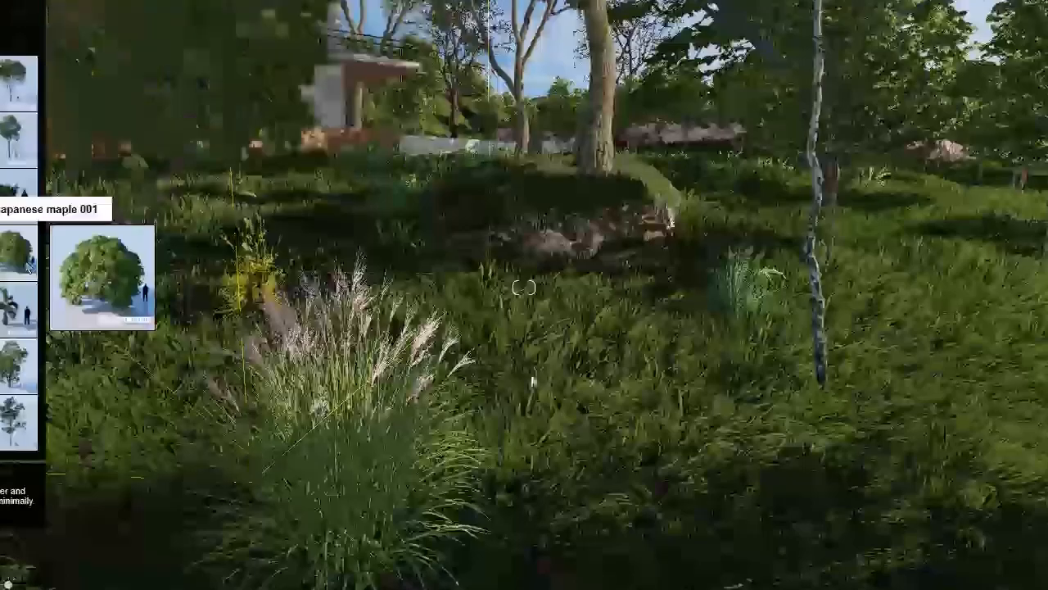
left_click(29, 262)
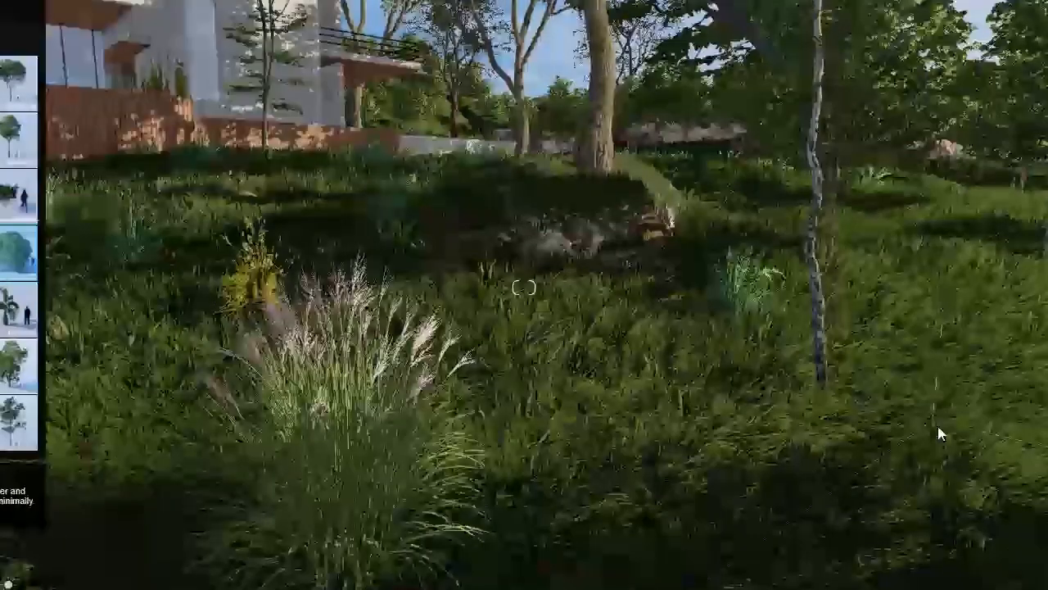
left_click(938, 427)
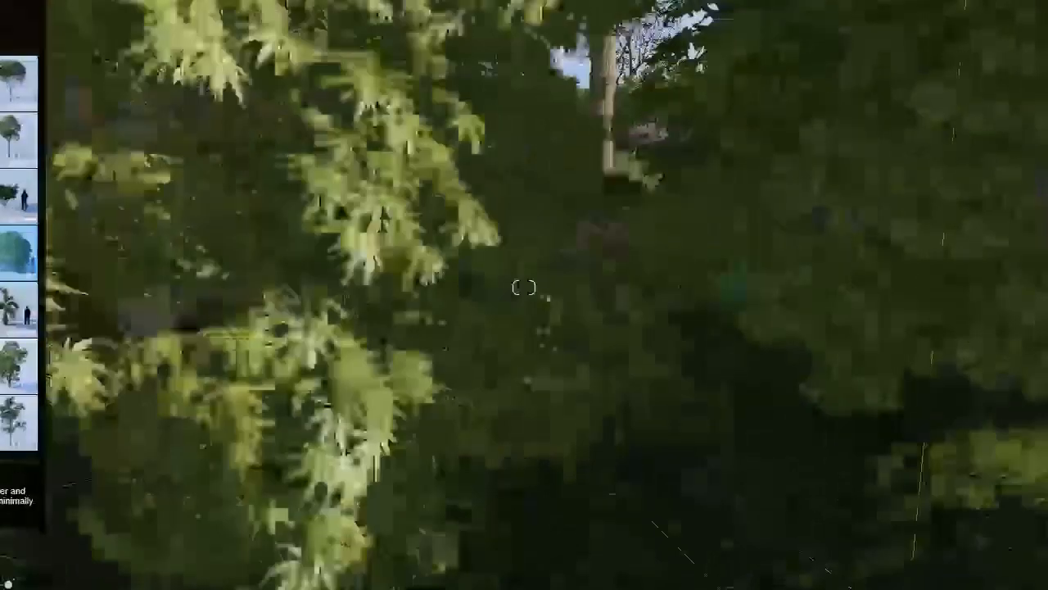
- Place a white-flowering plant near the rocks and green shrubs by the fence and beside the tall feathery grass
mouse_move(18, 195)
scroll(18, 195, "down", 5)
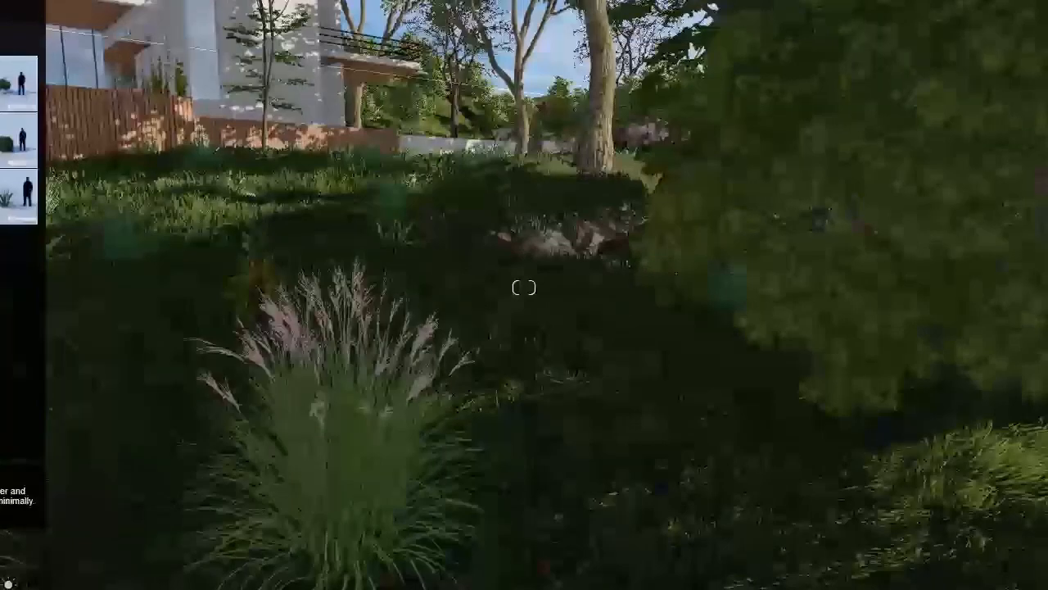
left_click(18, 140)
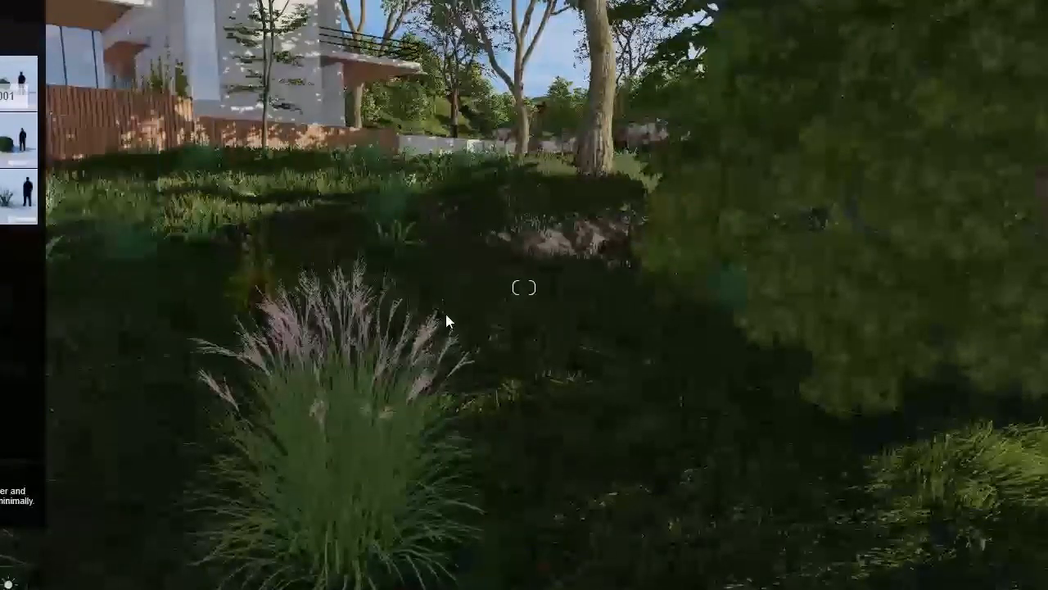
left_click(243, 191)
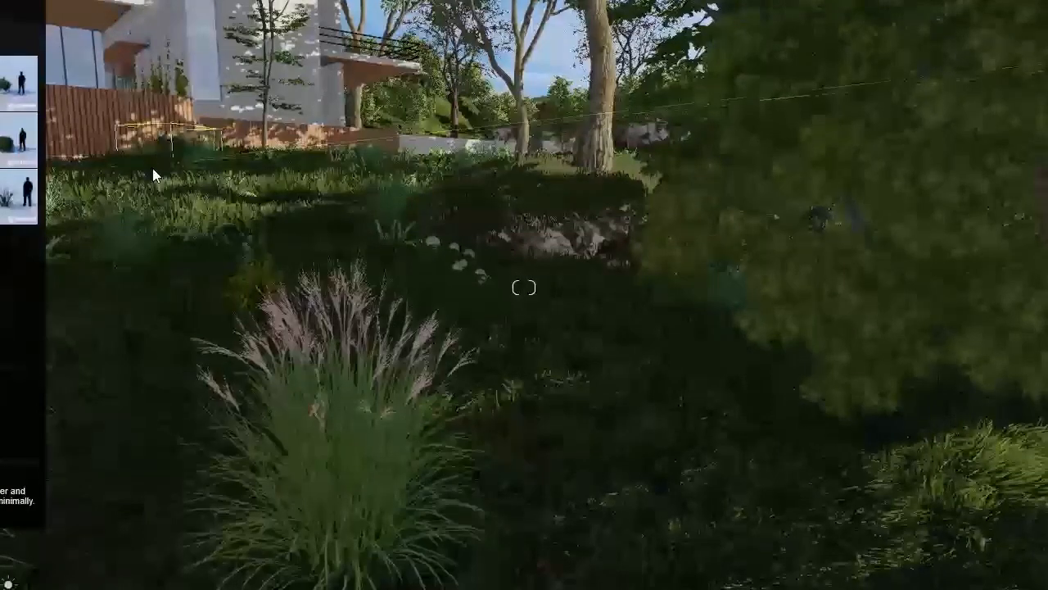
mouse_move(18, 137)
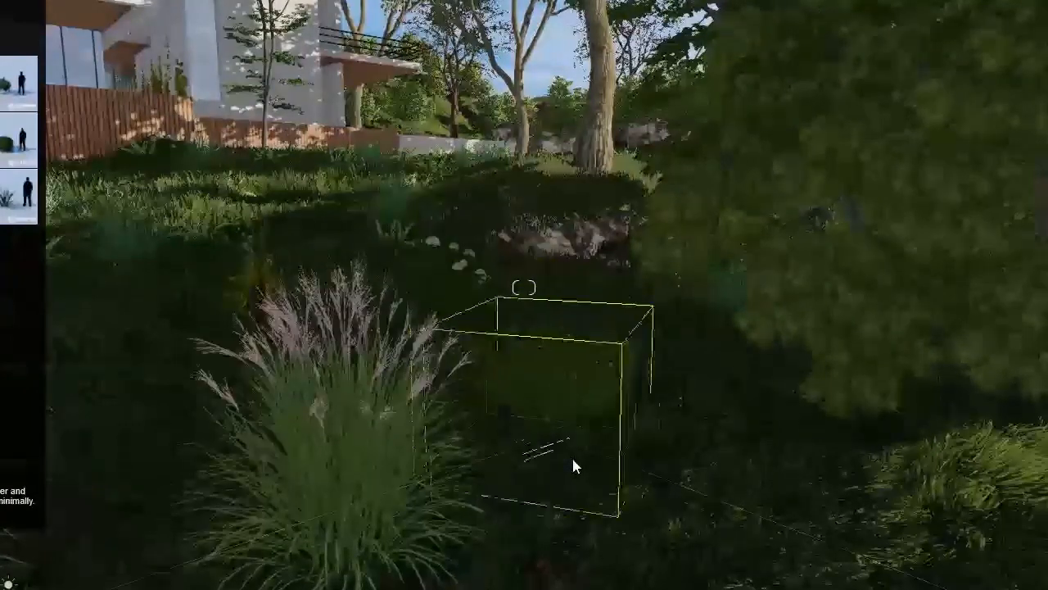
left_click(573, 466)
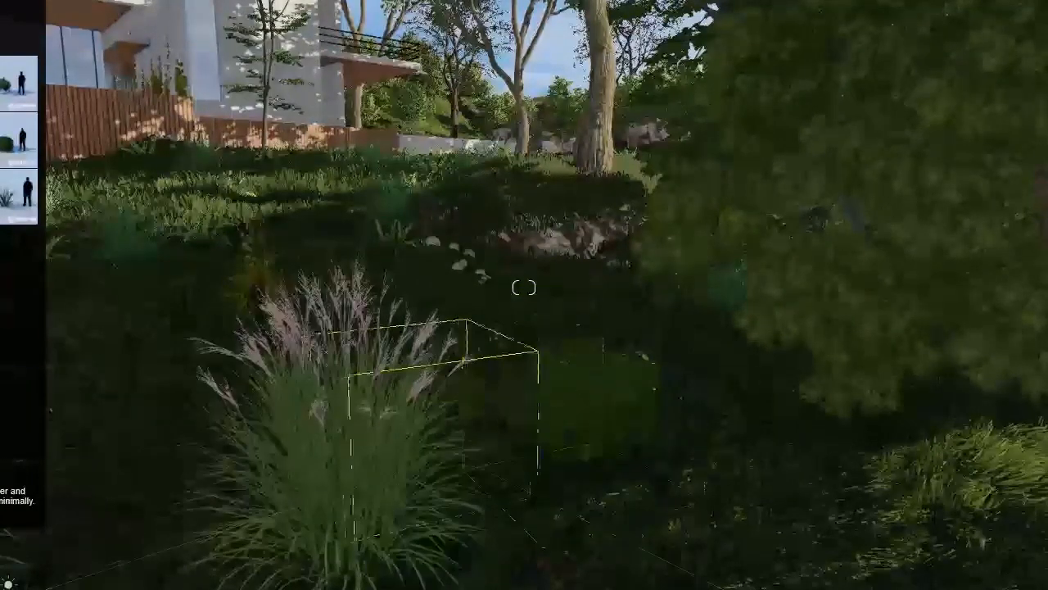
- Delete the tall feathery grass clumps standing in the foreground beside the new shrub
left_click(292, 586)
left_click(355, 585)
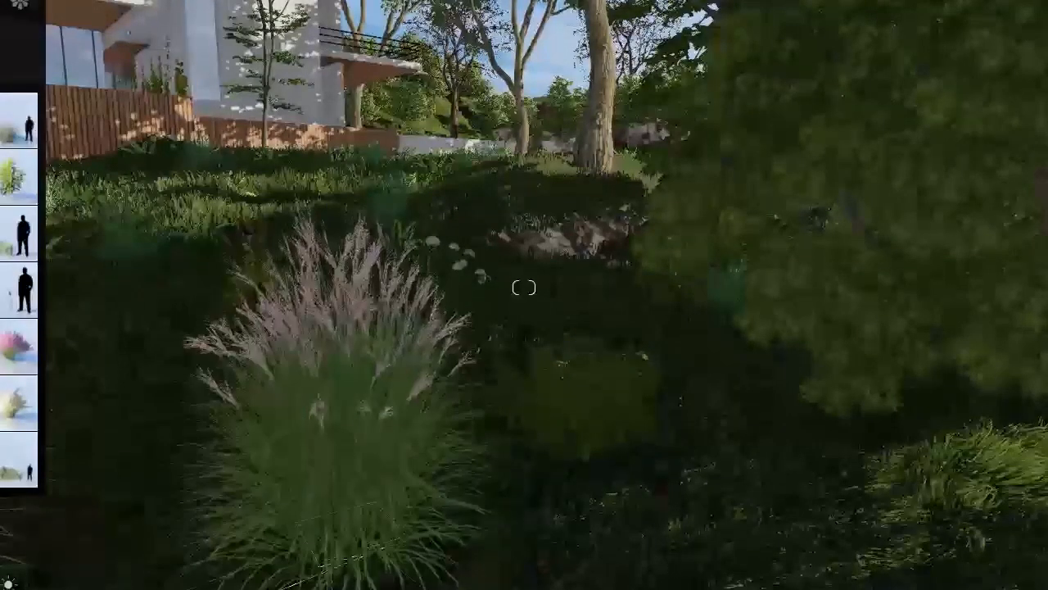
left_click(344, 577)
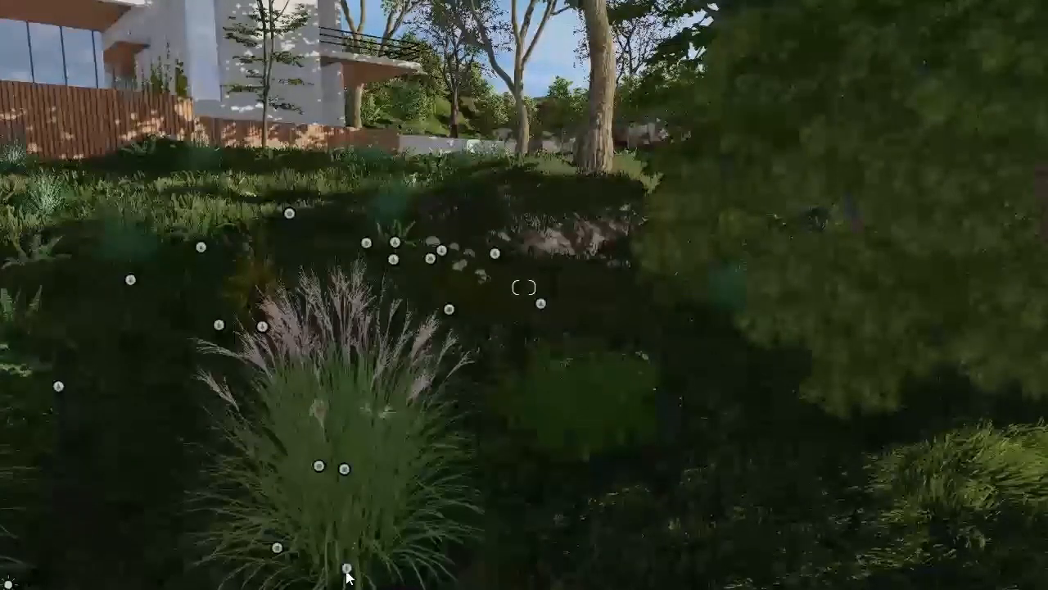
left_click(346, 471)
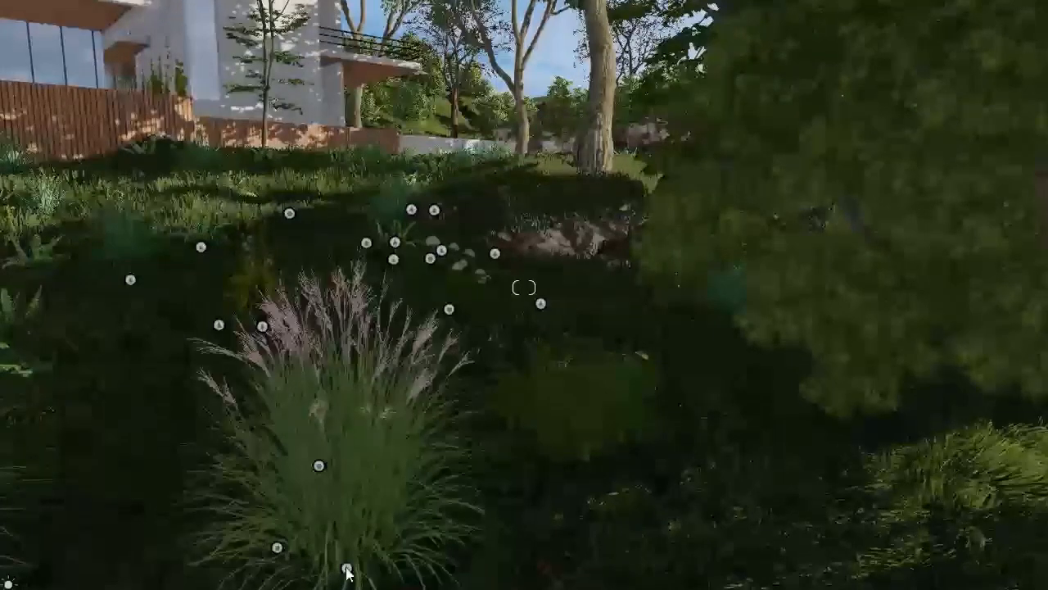
left_click(347, 576)
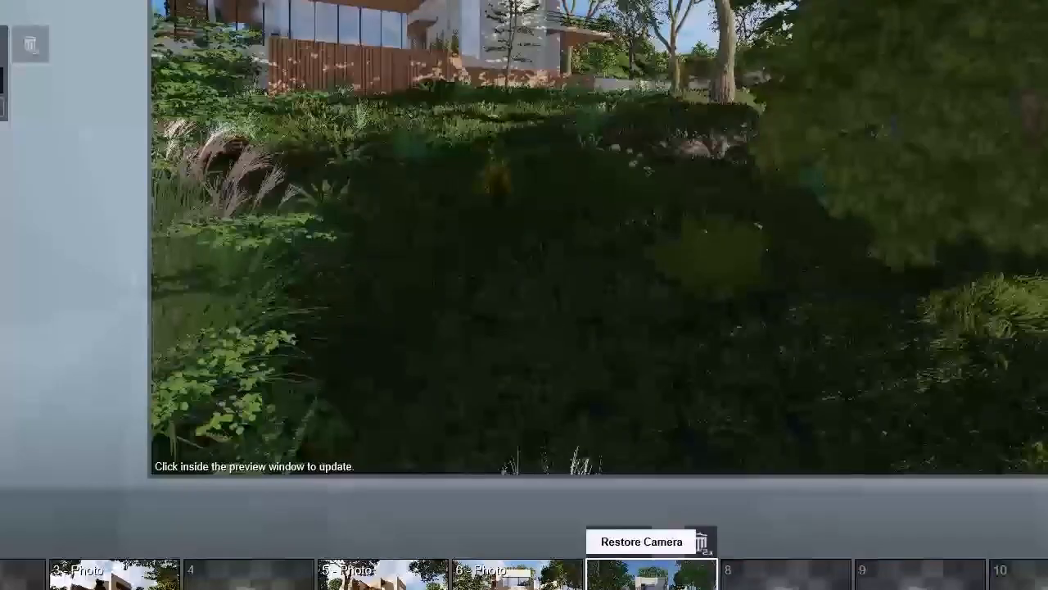
- Restore the slot 7 camera, lower it to about 3.12 m, turn it slightly towards the house and store the view in slot 7
left_click(652, 576)
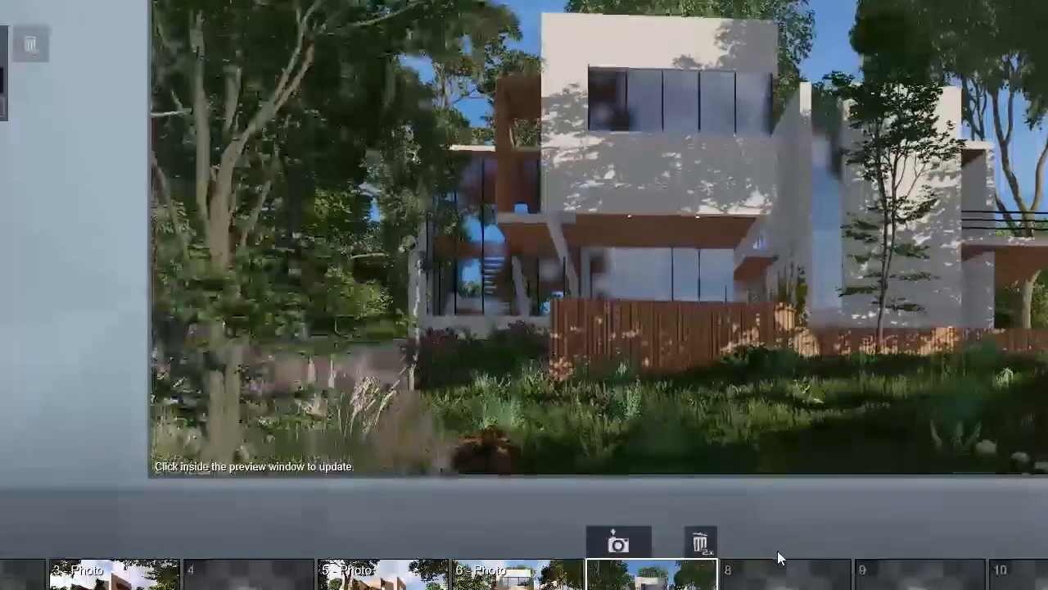
mouse_move(775, 575)
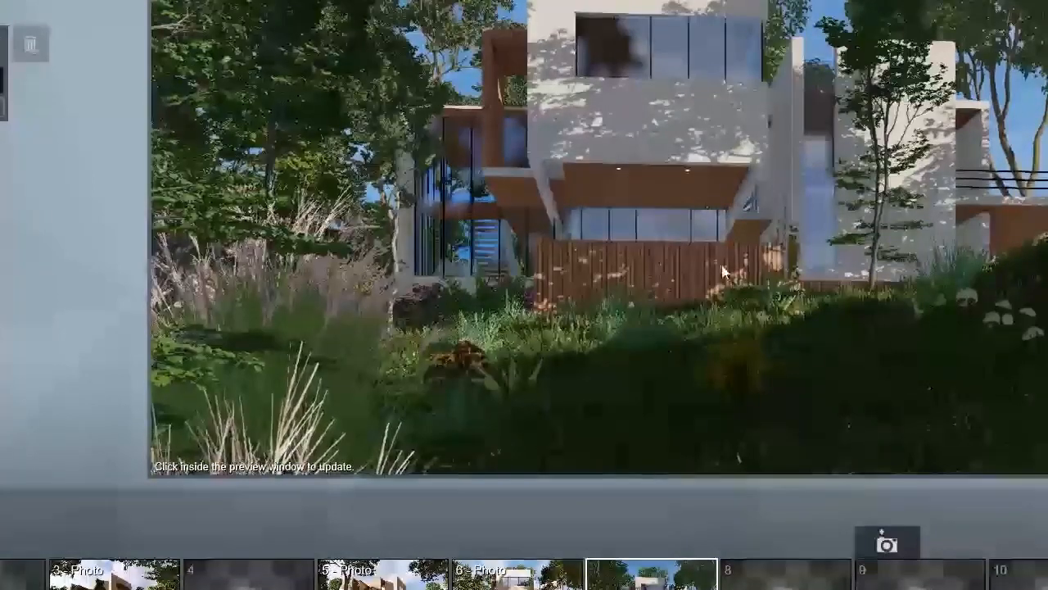
right_click_drag(695, 171, 684, 149)
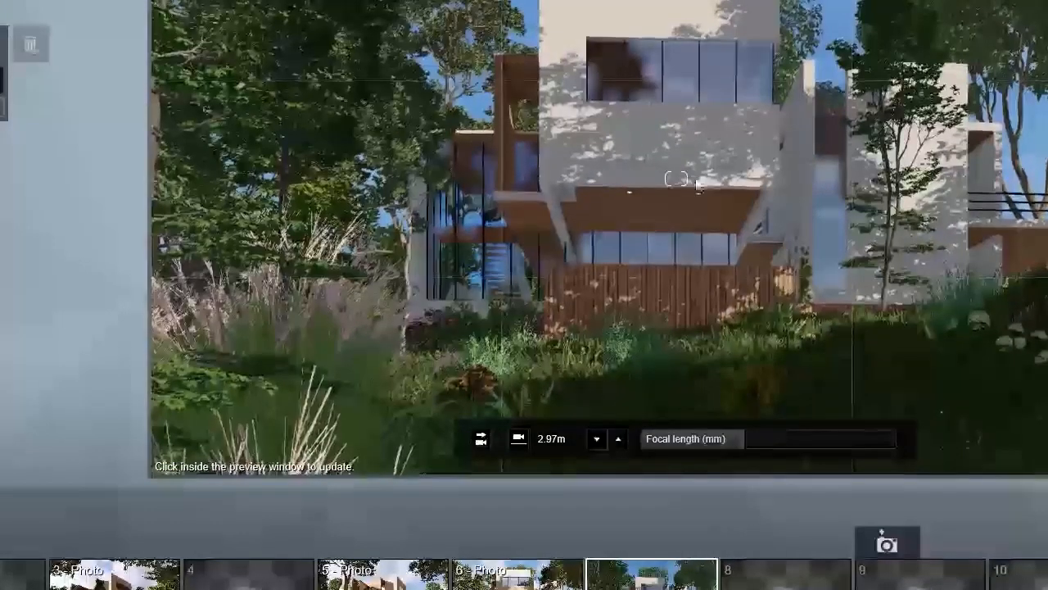
key("e")
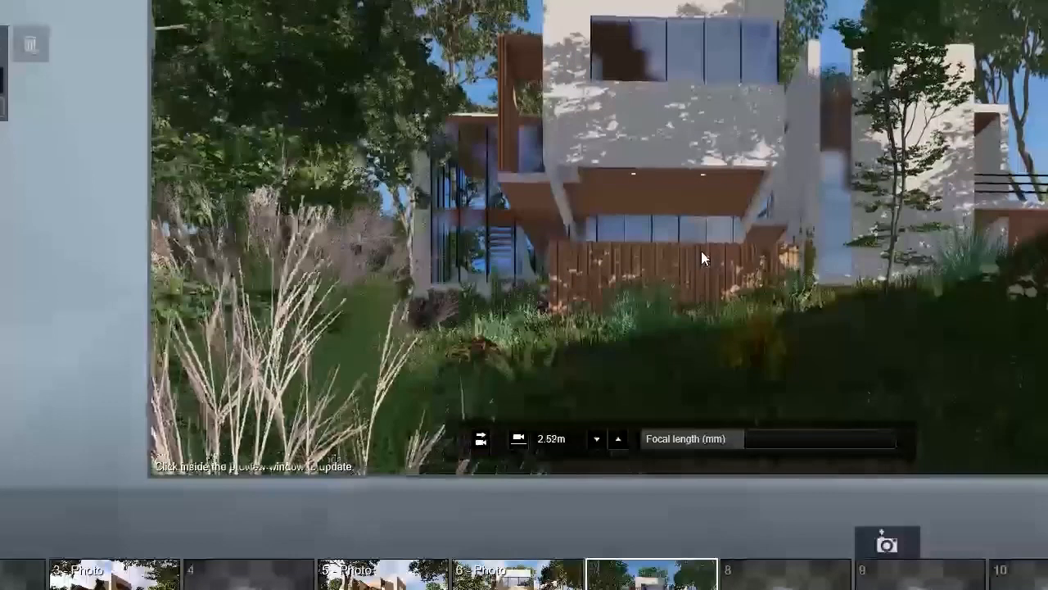
key("q")
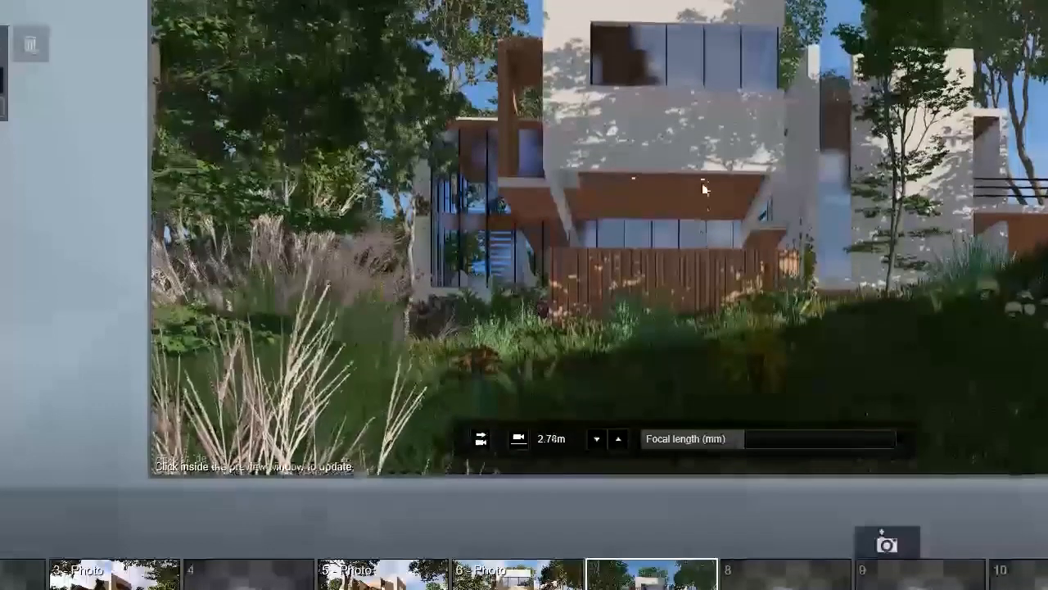
key("q")
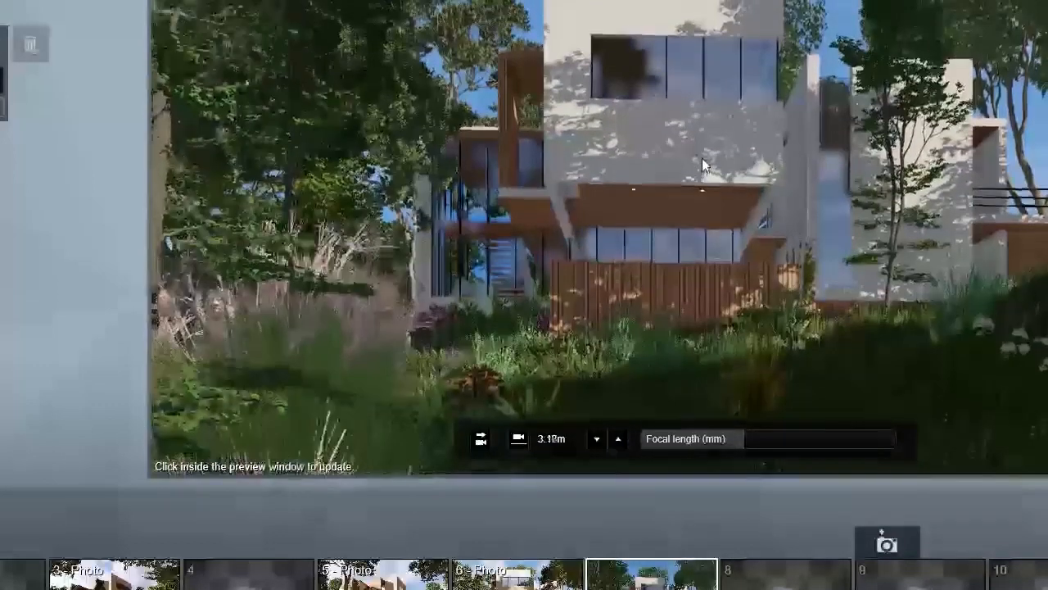
key("e")
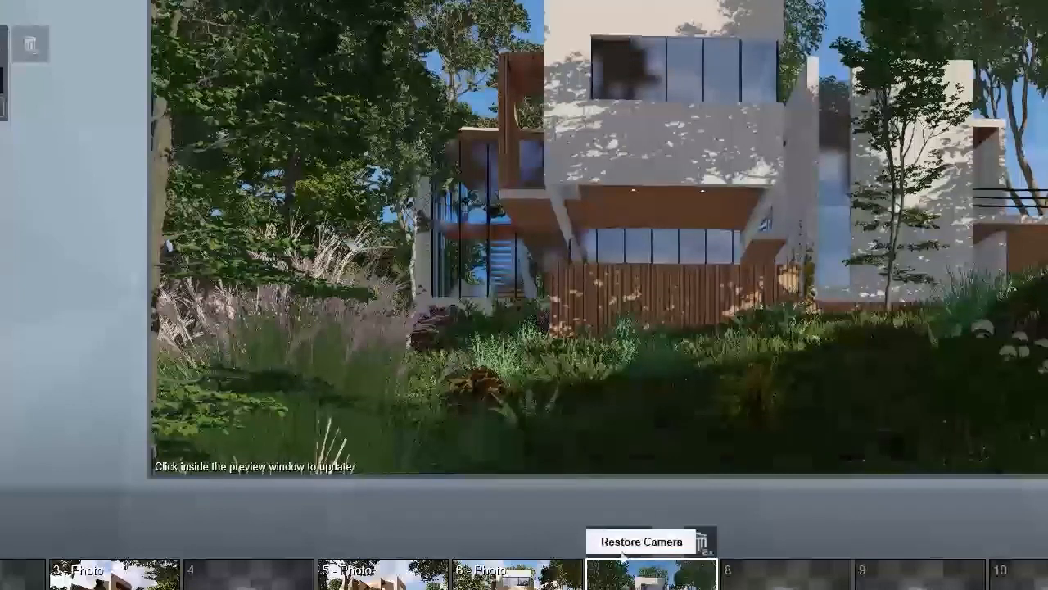
left_click(621, 547)
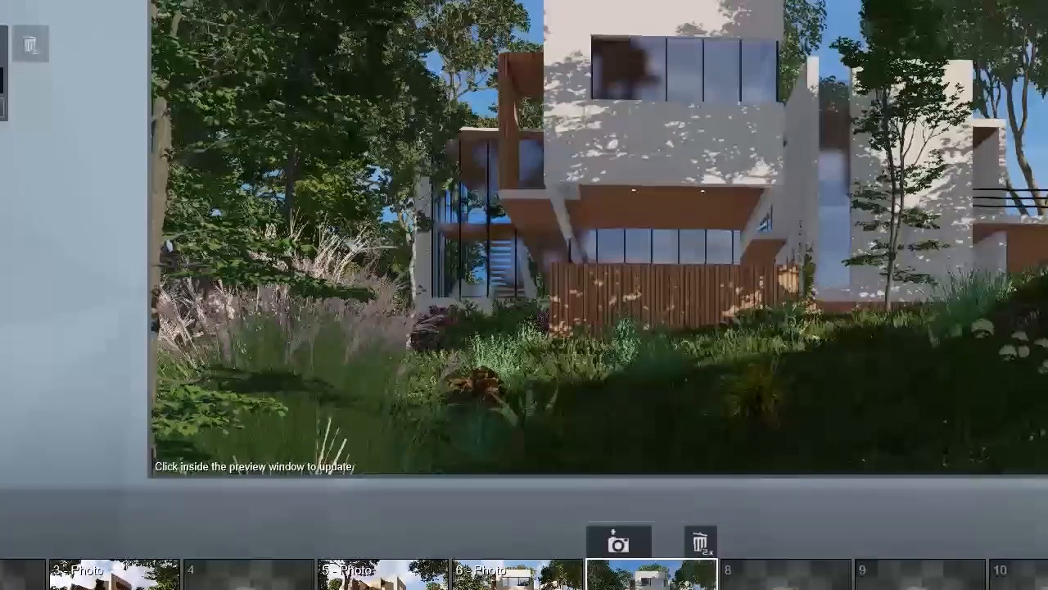
- Reduce the camera's focal length to about 24.4 mm for a wider view of the house and its surrounding trees
mouse_move(844, 441)
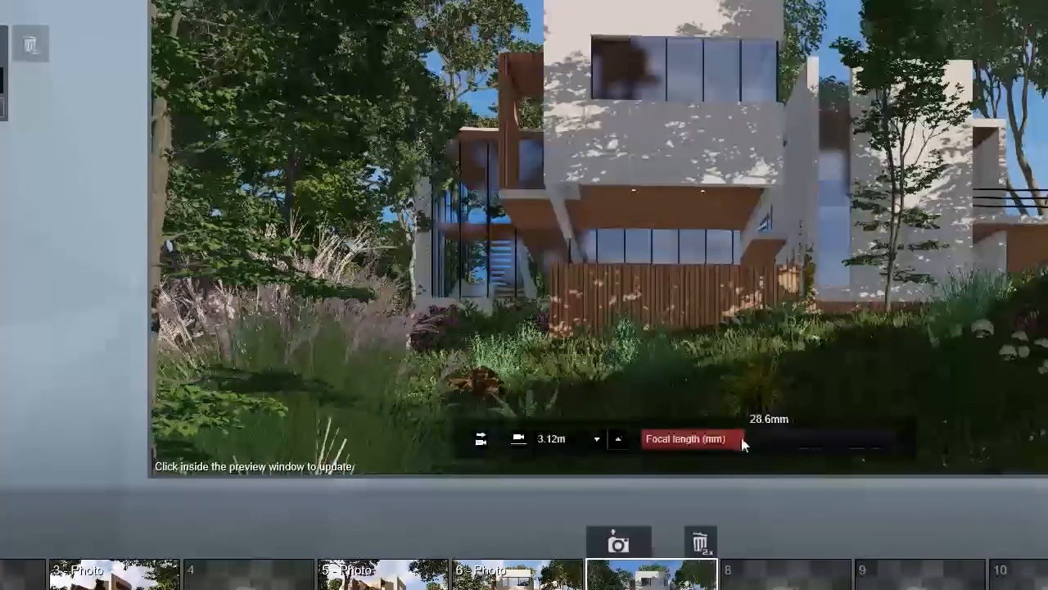
left_click(736, 439)
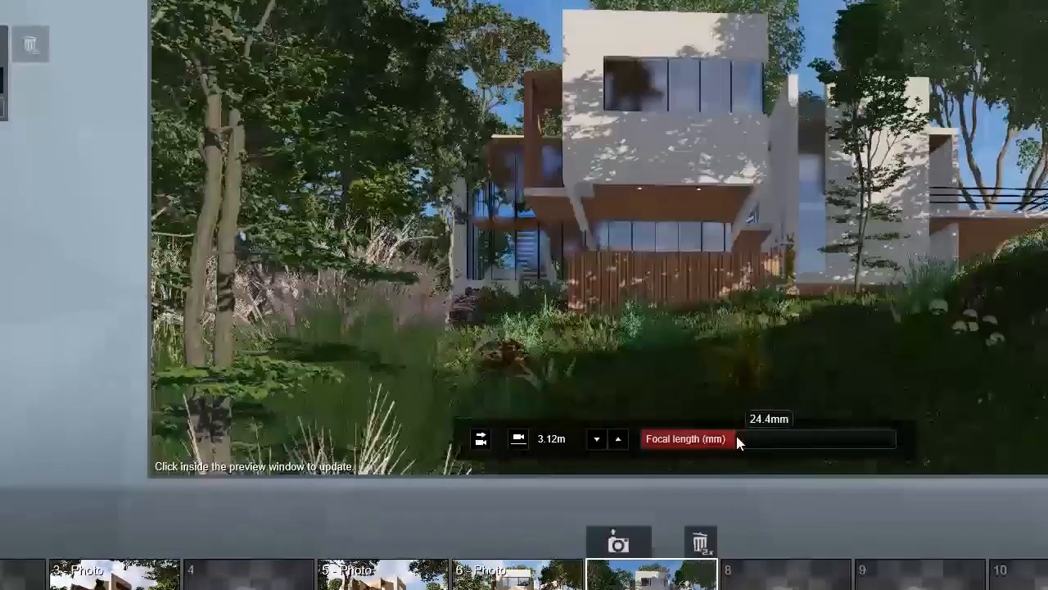
- Set the camera's focal length to 26.0 mm and store the reframed view in photo slot 7
left_click_drag(737, 443, 741, 443)
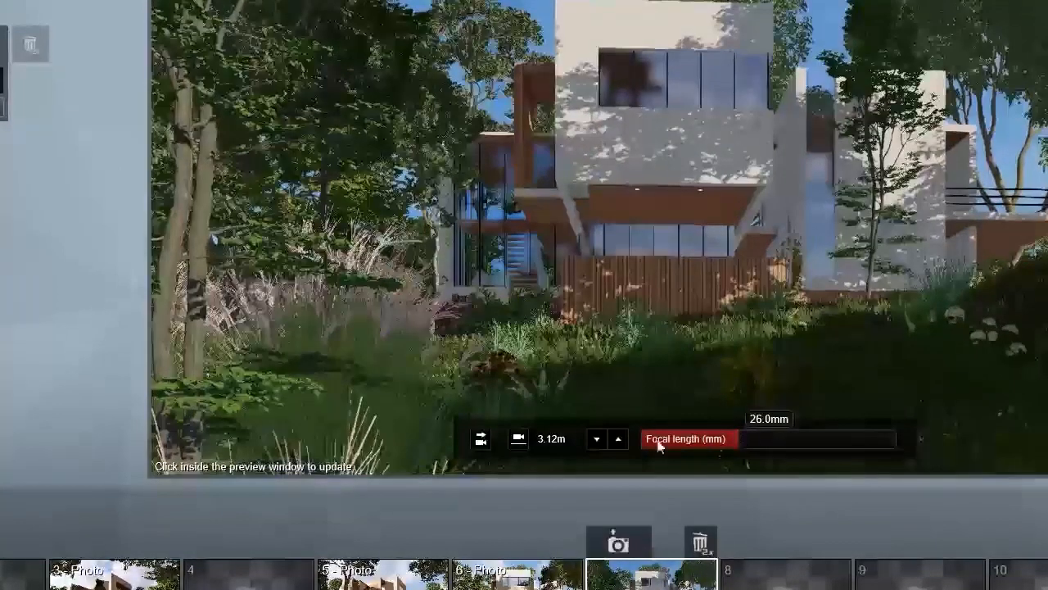
left_click(621, 541)
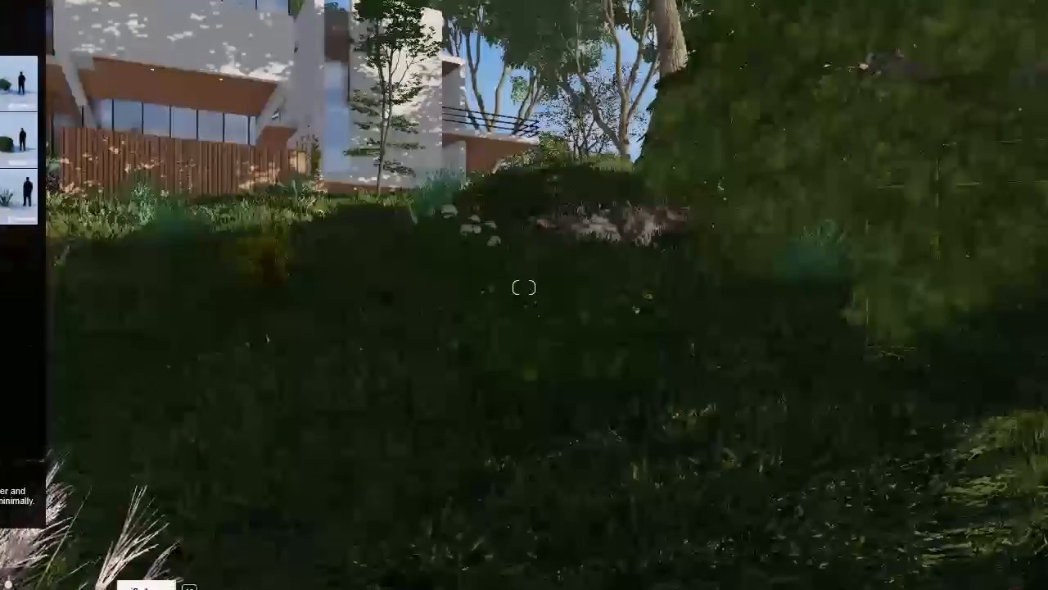
- Move the large leafy tree towards the facade so its canopy overhangs the lawn, and position a leafy shrub in front of it
key("Escape")
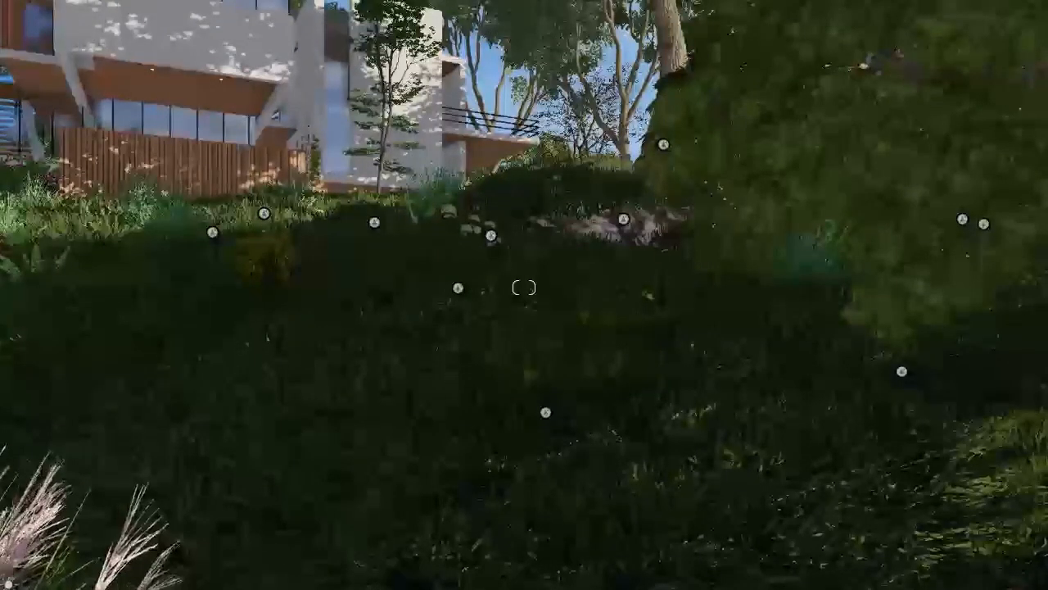
left_click_drag(1047, 373, 1046, 401)
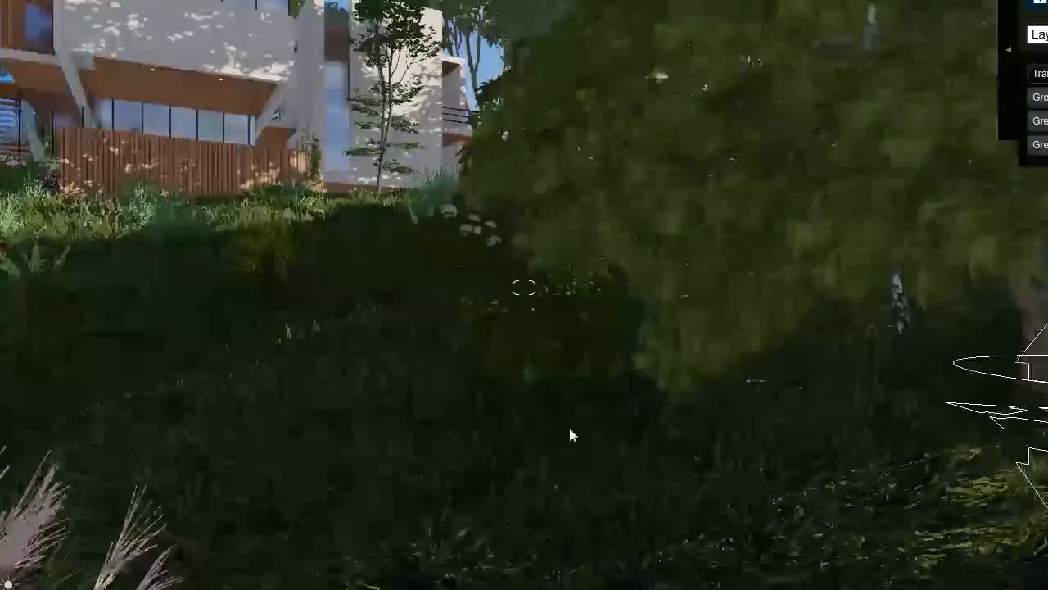
mouse_move(485, 425)
left_mouse_down()
mouse_move(468, 439)
mouse_move(489, 443)
left_mouse_up()
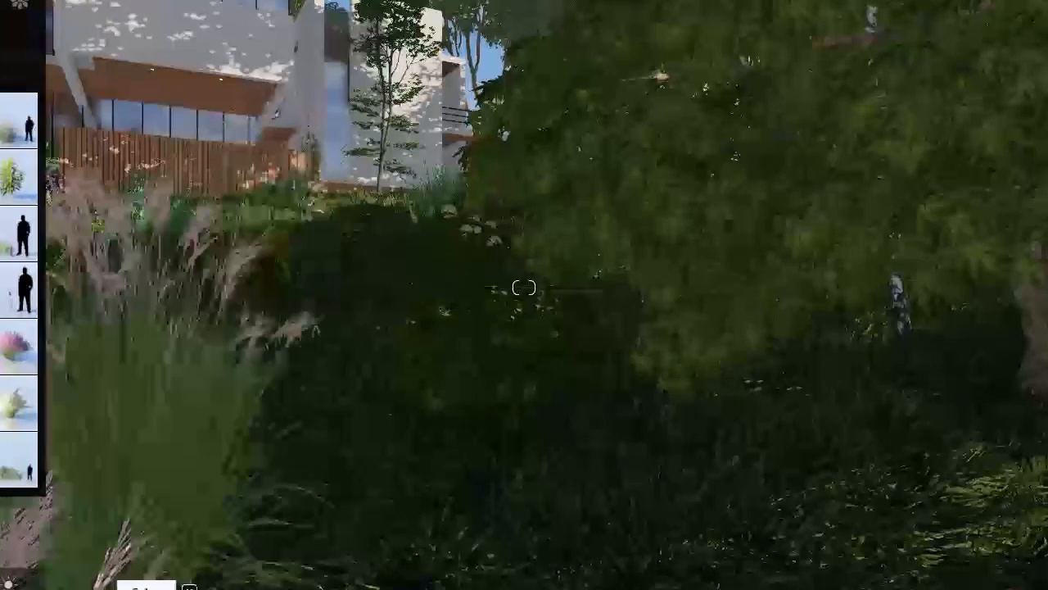
- Place a loose cluster of five yellow-leaved shrubs on the dark lawn between the wooden fence and the foreground
left_click(147, 587)
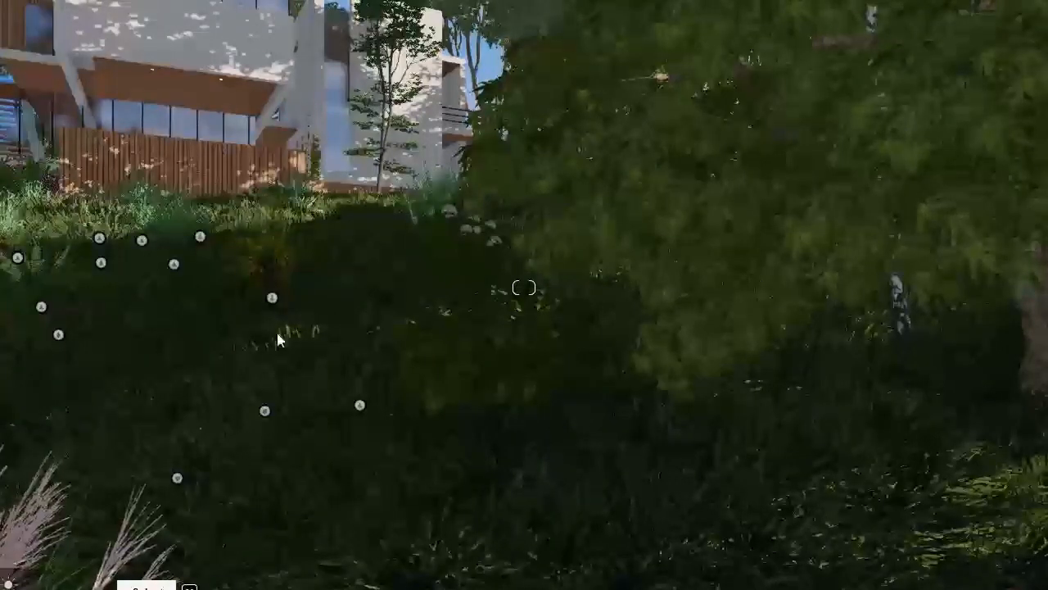
left_click(347, 319)
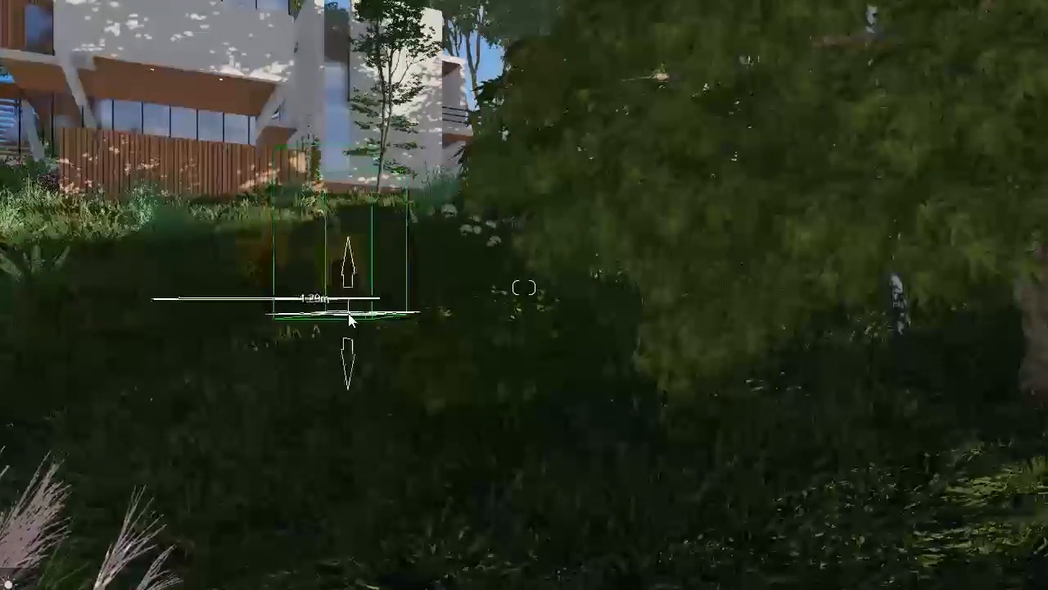
left_click(289, 346)
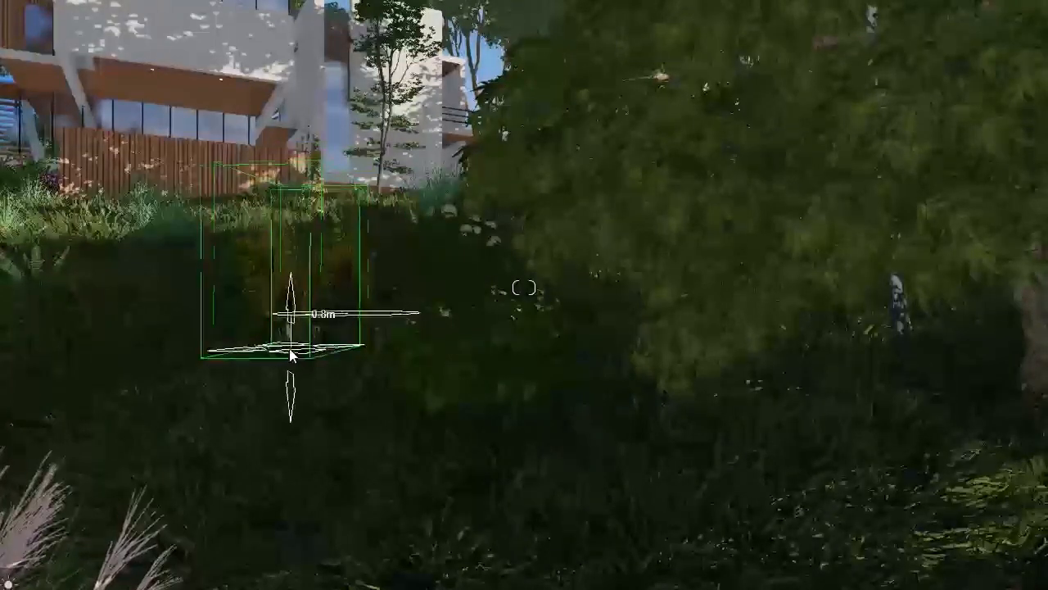
left_click(341, 366)
left_click(343, 370)
left_click(456, 342)
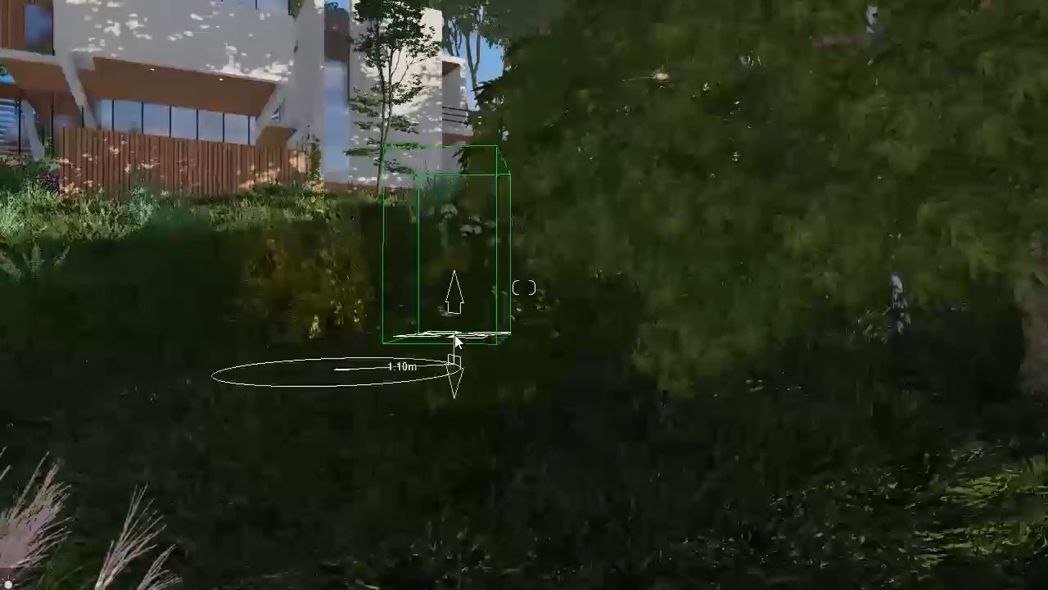
left_click(382, 491)
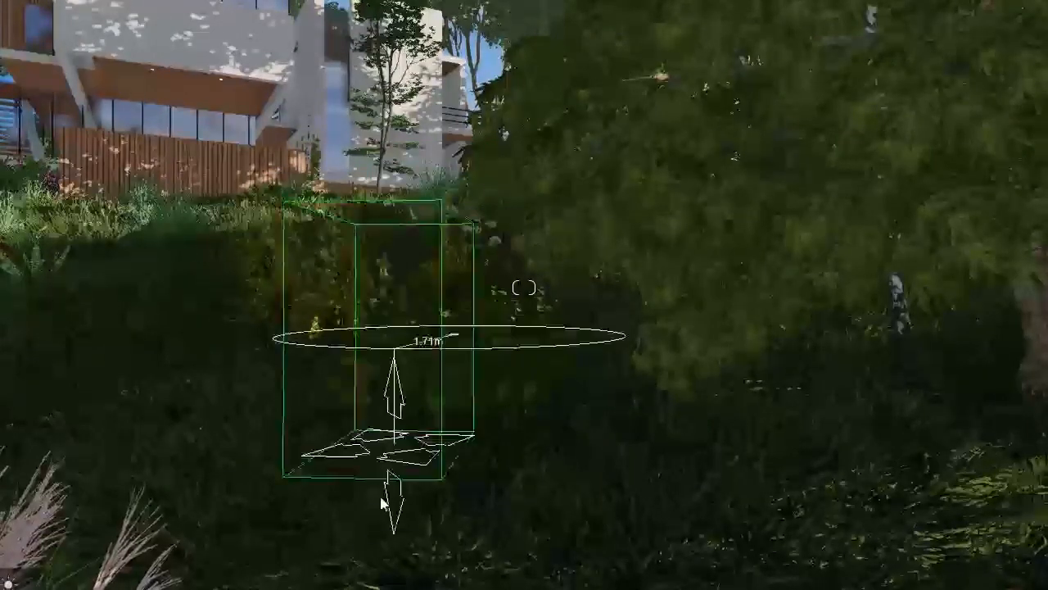
left_click_drag(386, 508, 377, 529)
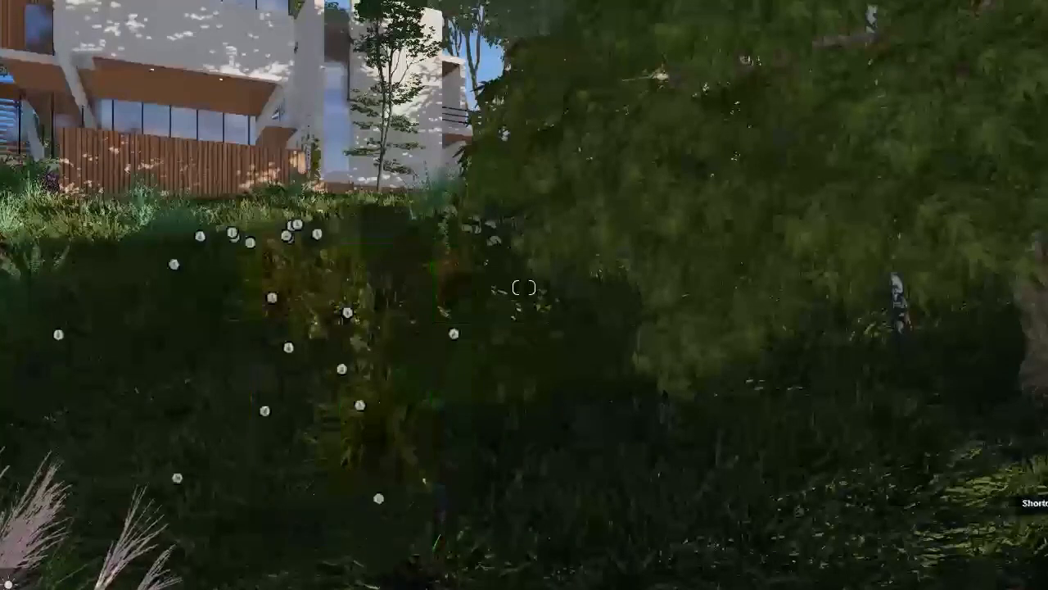
- Examine the ground surface around the new shrubs and under the large tree from close up and farther back
left_click(166, 321)
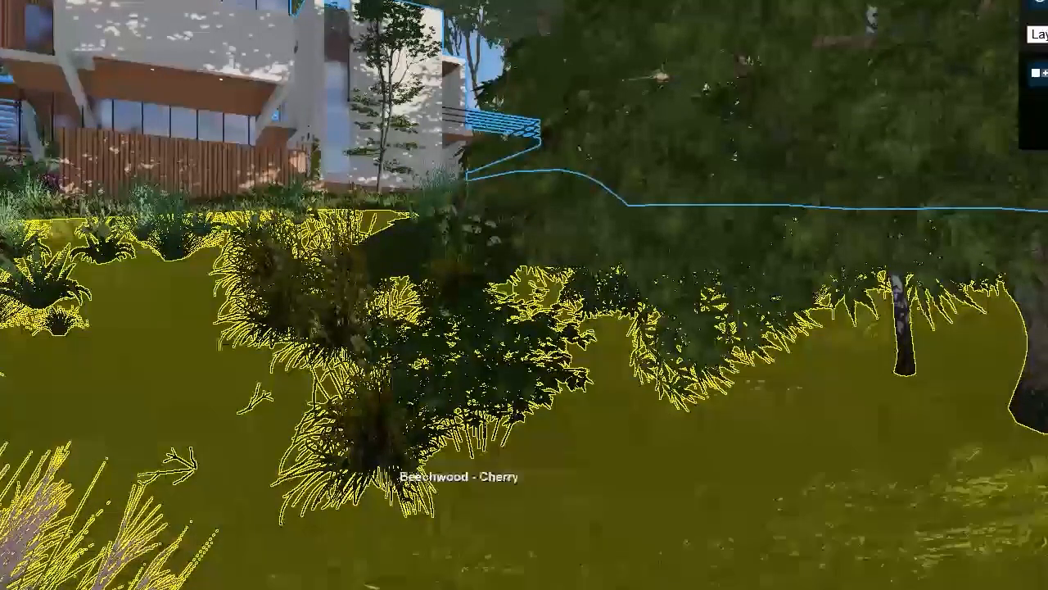
middle_click_drag(389, 569, 388, 409)
key("e")
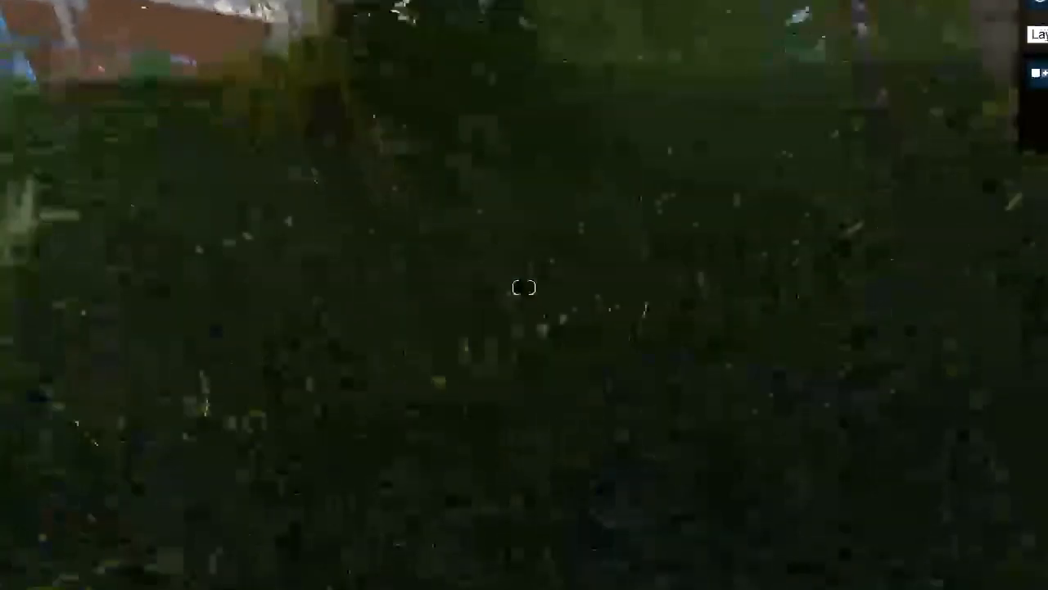
key("e")
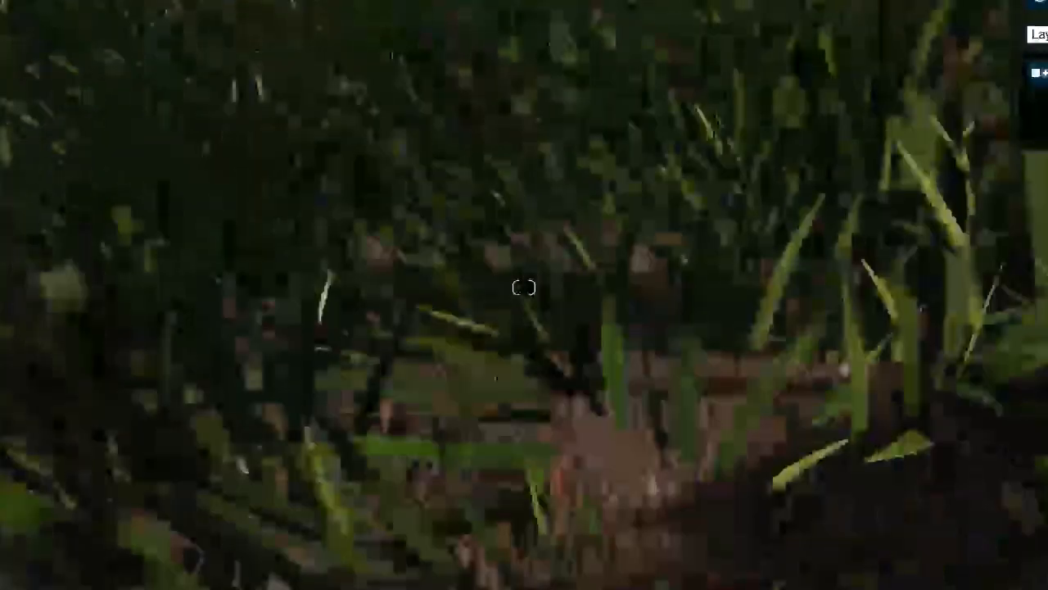
key("e")
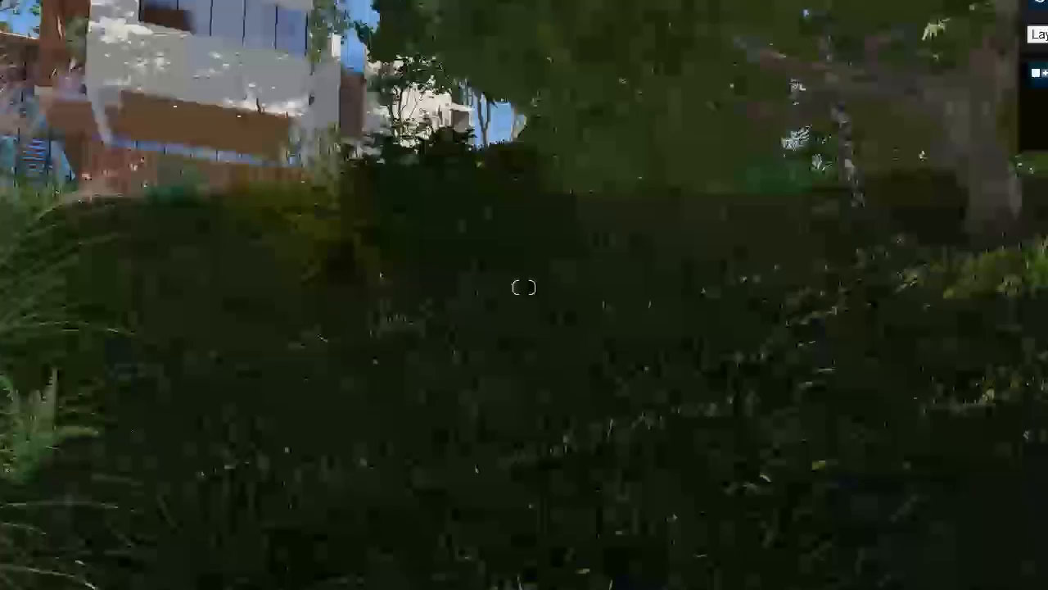
key("q")
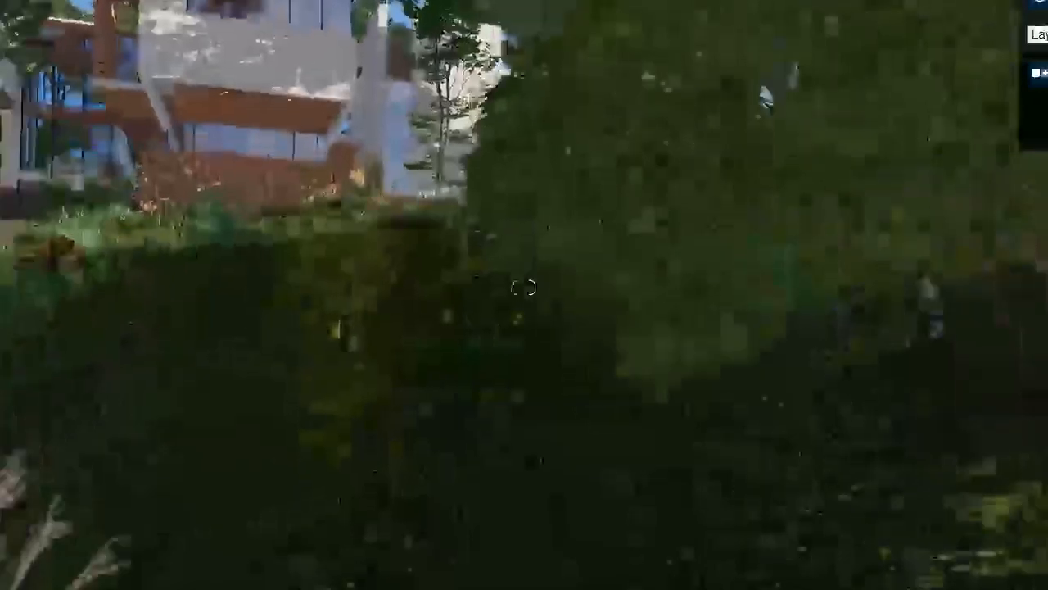
right_click_drag(524, 287, 488, 295)
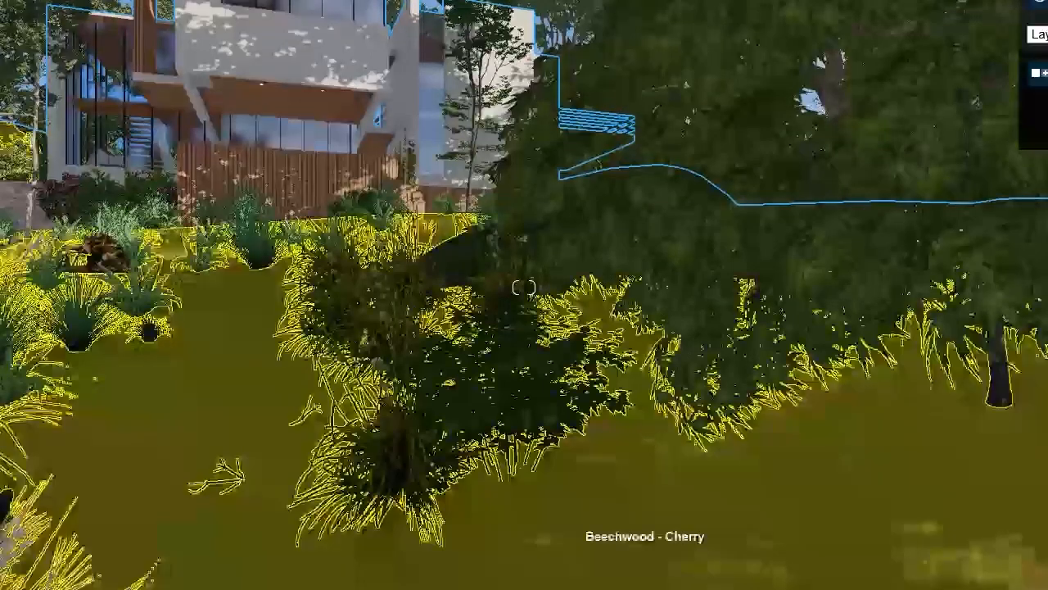
middle_click_drag(573, 525, 504, 409)
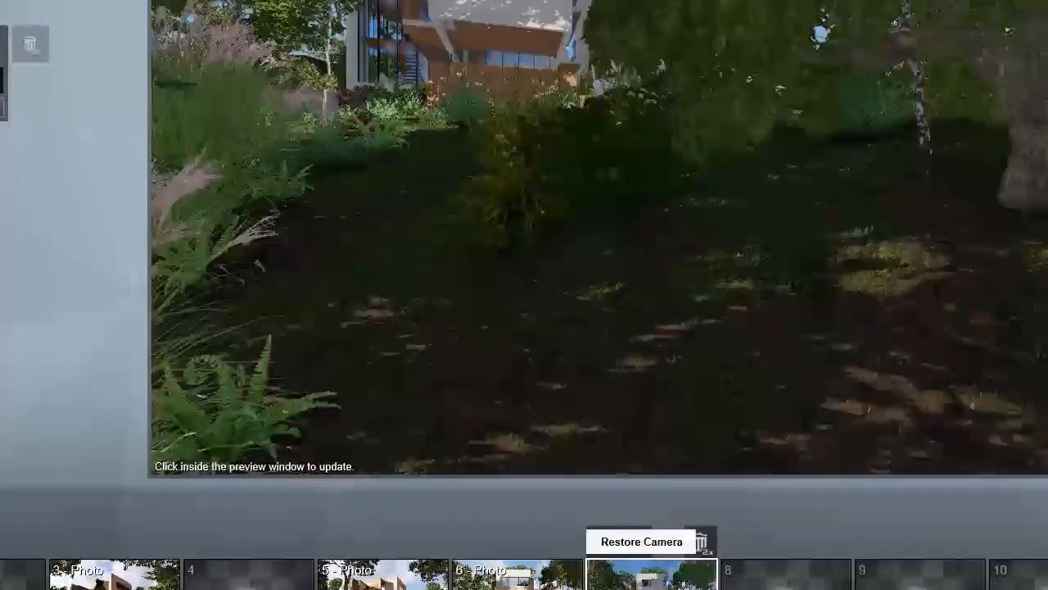
- Restore the slot 7 camera and give the photo the Realistic style with a cloudy sky from the third row of presets
left_click(631, 541)
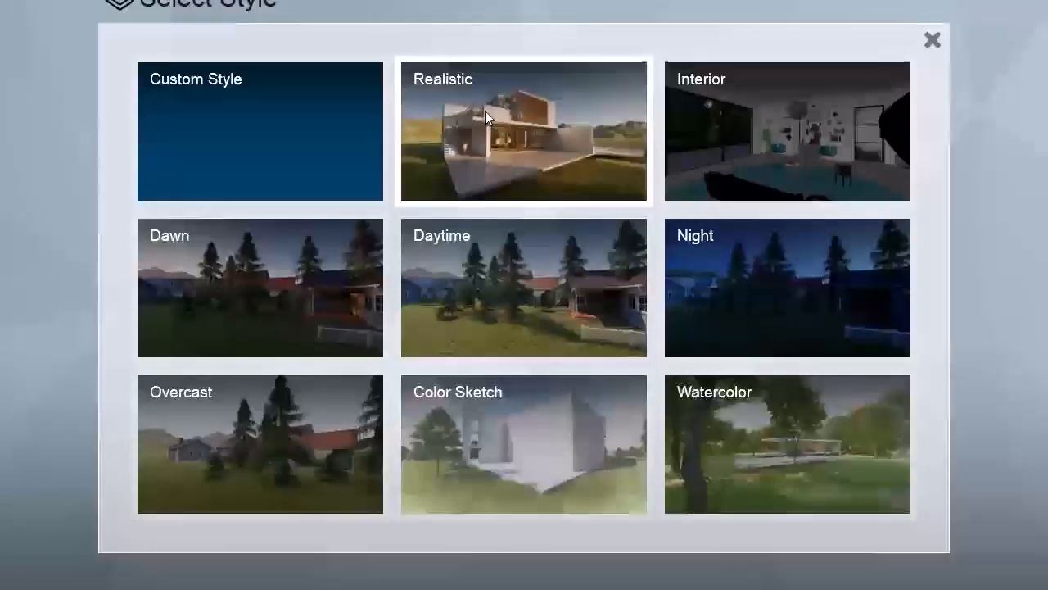
left_click(484, 115)
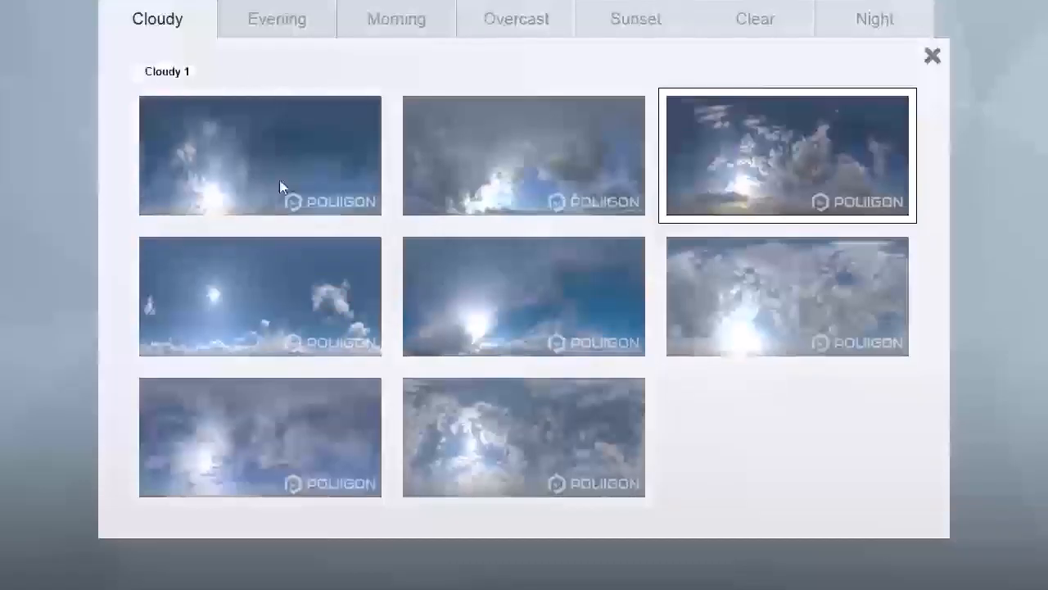
left_click(258, 427)
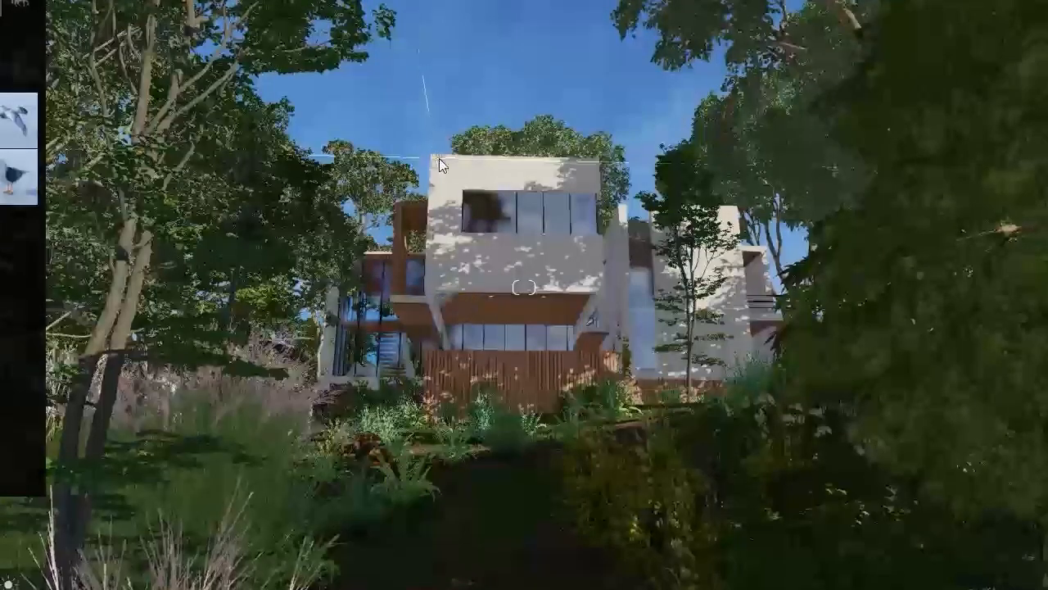
- Place several birds along the roof edge of the upper white volume and raise them together into the sky
left_click(438, 124)
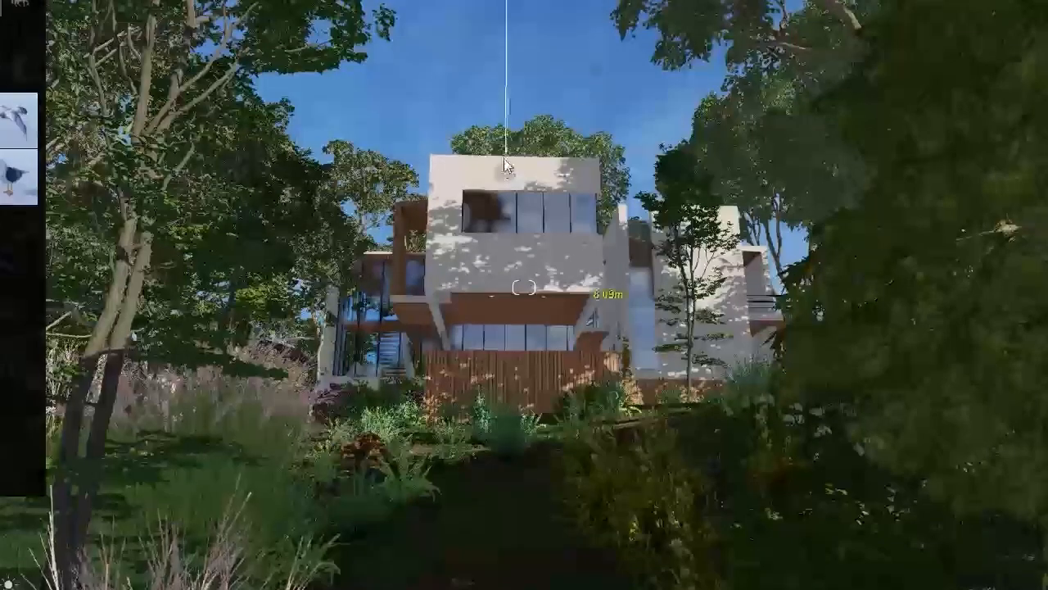
left_click(592, 160)
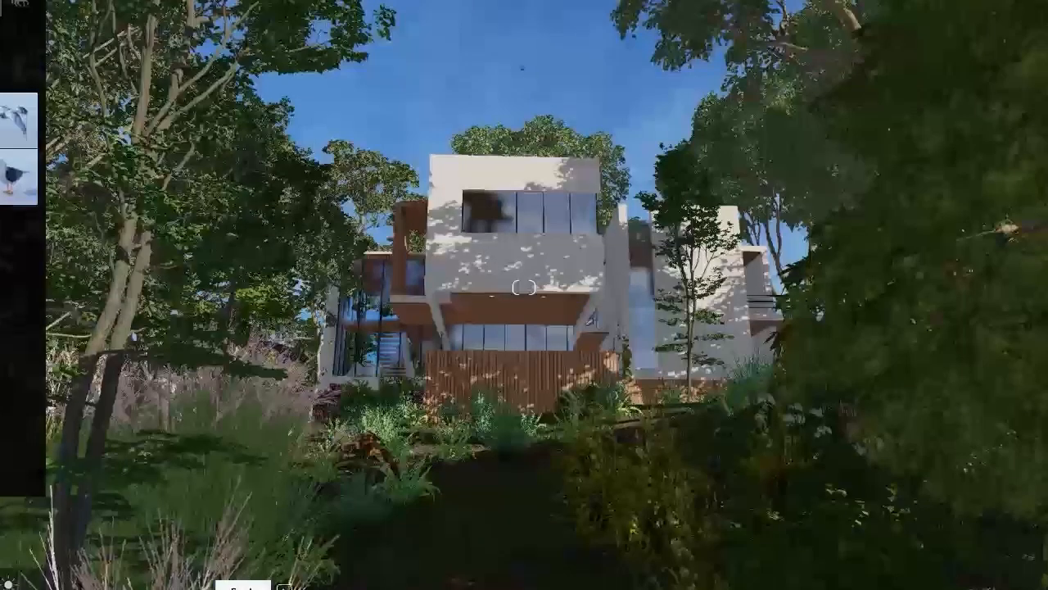
left_click(147, 588)
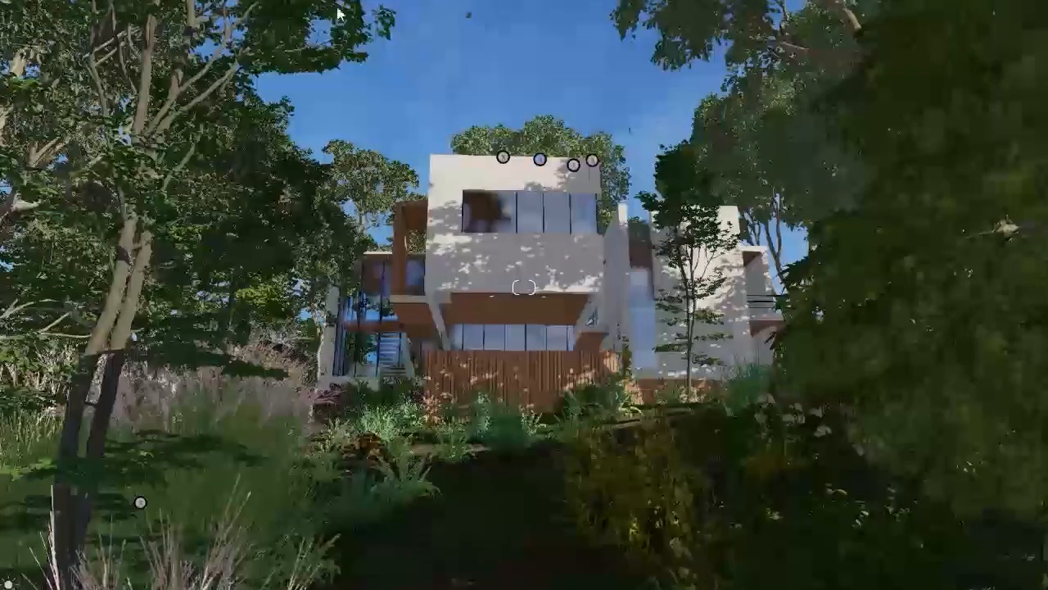
left_click_drag(336, 5, 723, 442, "ctrl")
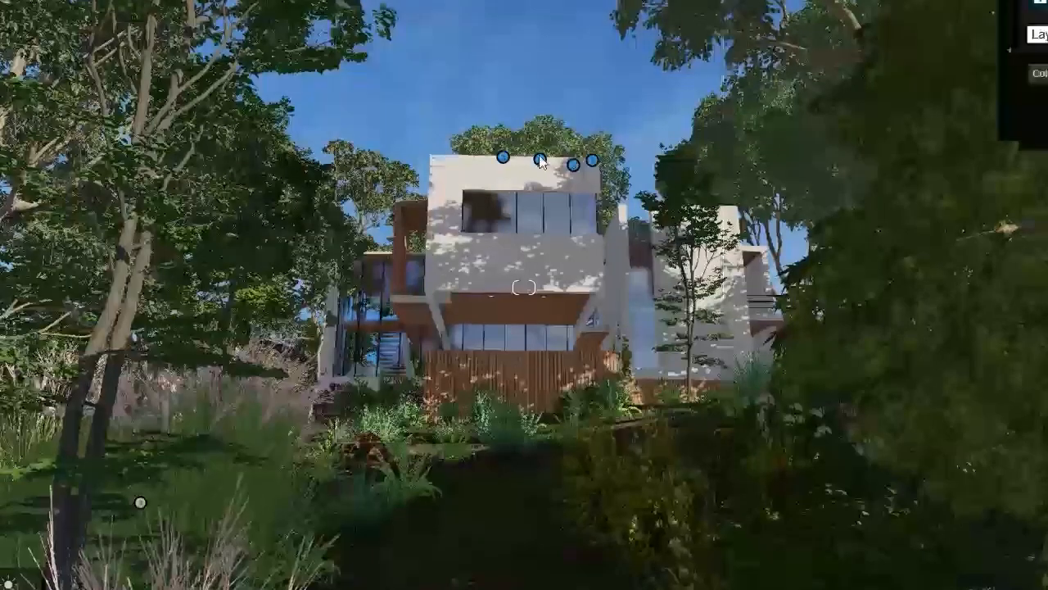
left_click_drag(541, 124, 547, 92)
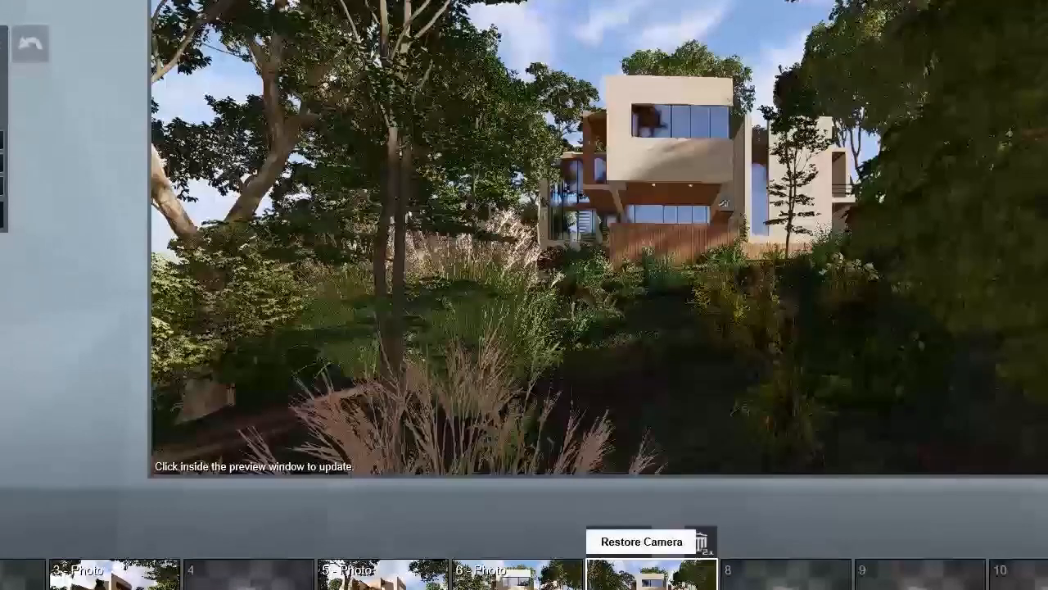
- Add the Time Warp animation effect to the slot 7 photo
left_click(652, 577)
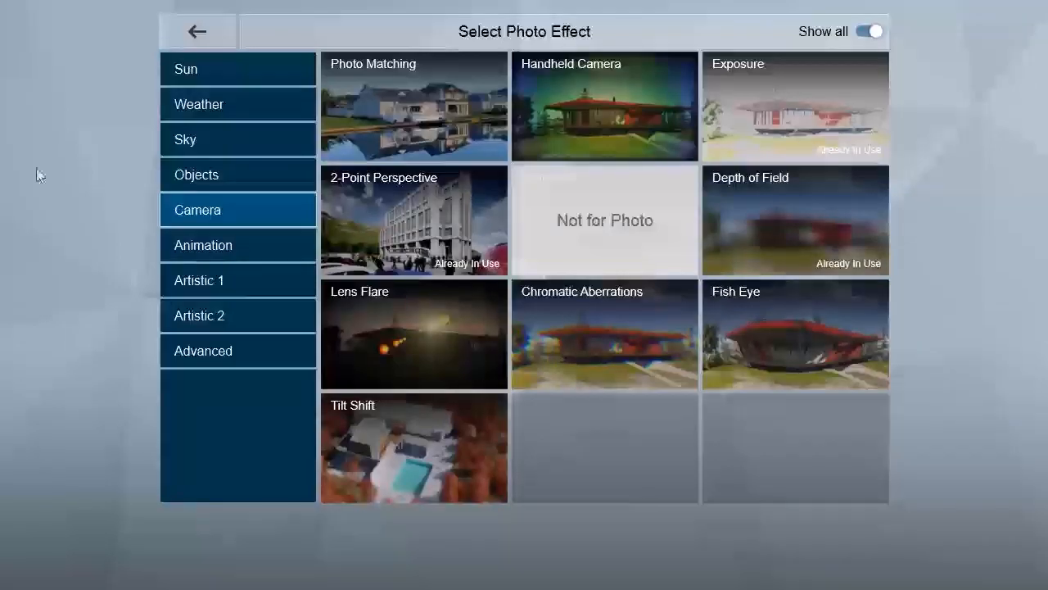
left_click(205, 255)
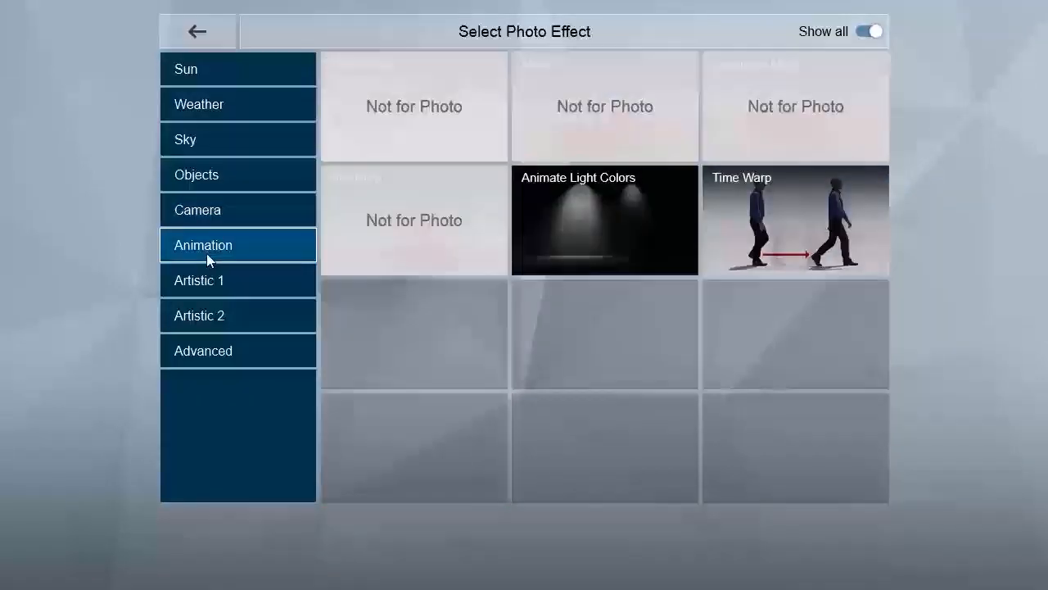
left_click(764, 212)
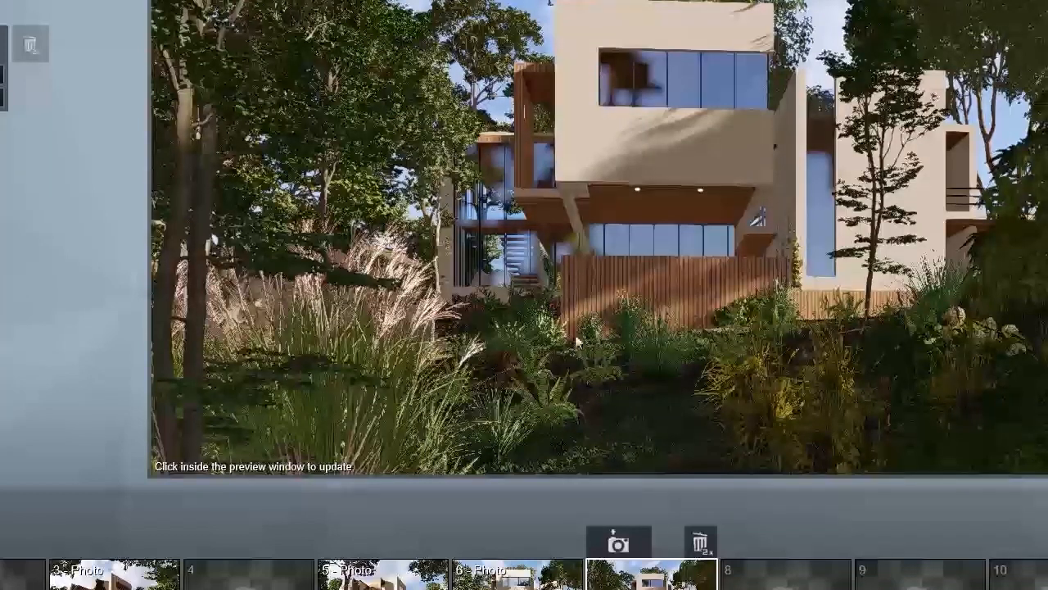
- Adjust the slot 7 photo's sunlight to light the tree trunks and foreground path, update the preview and return to the scene
mouse_move(646, 416)
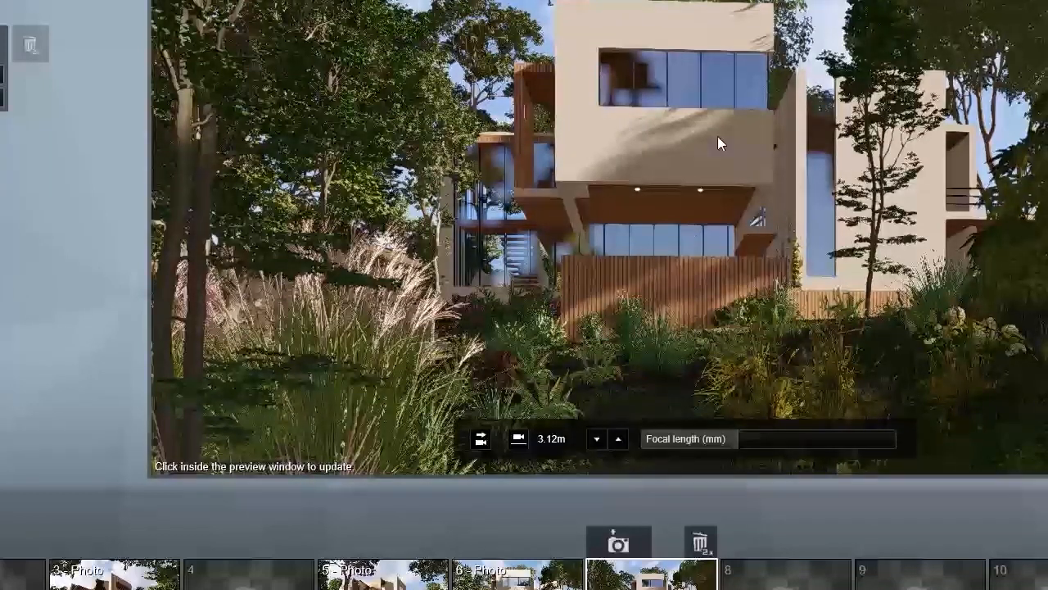
left_click(876, 139)
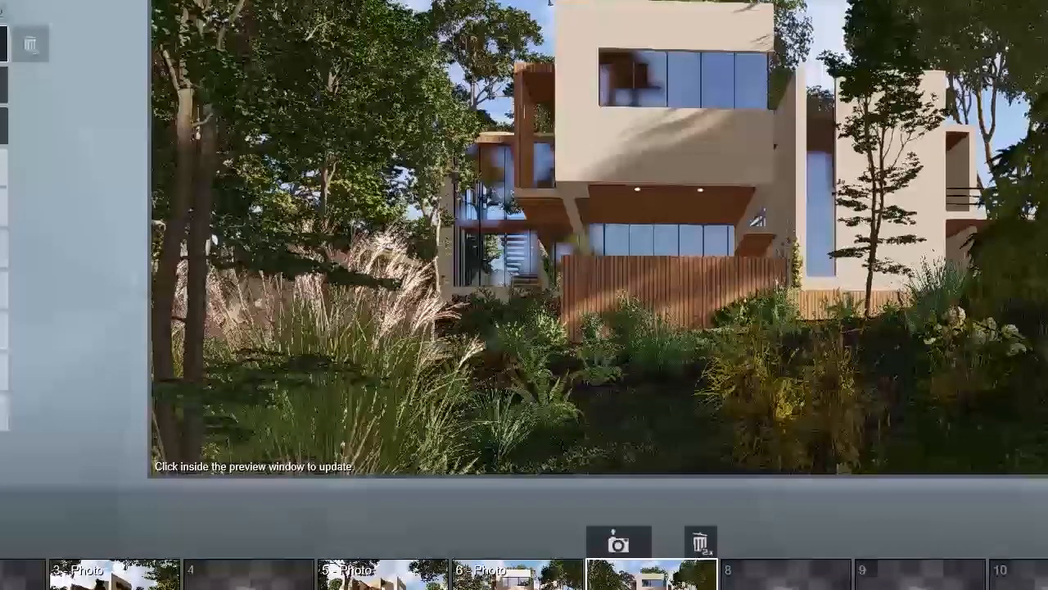
left_click(3, 126)
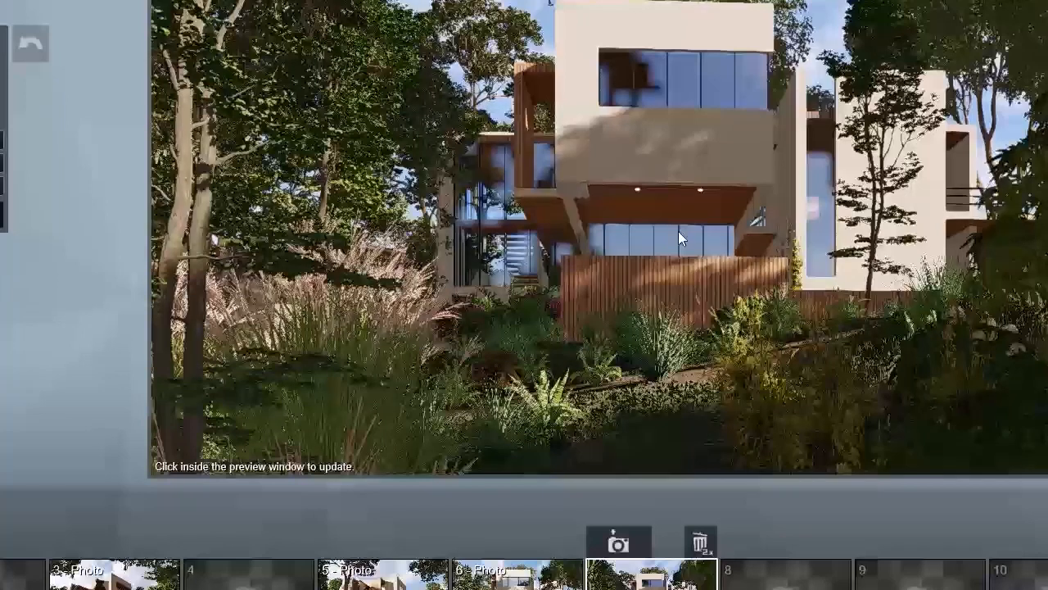
left_click(678, 231)
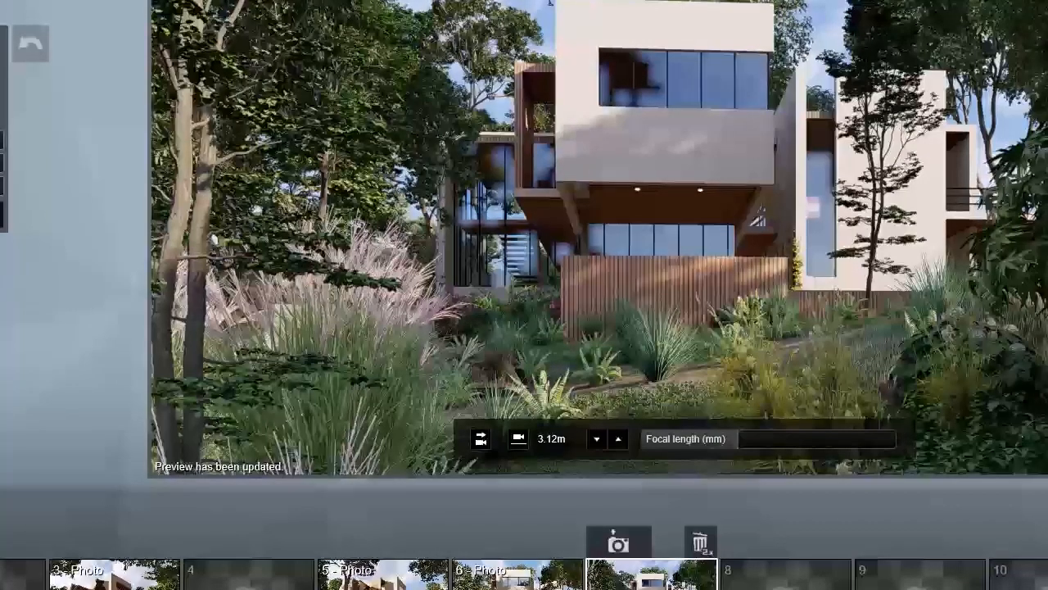
mouse_move(806, 430)
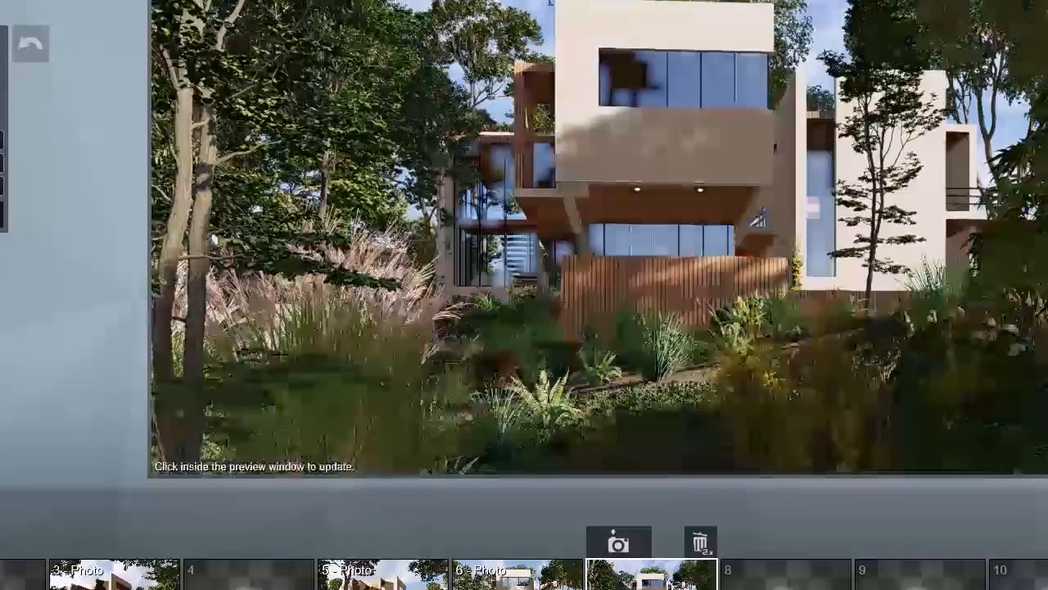
left_click(967, 414)
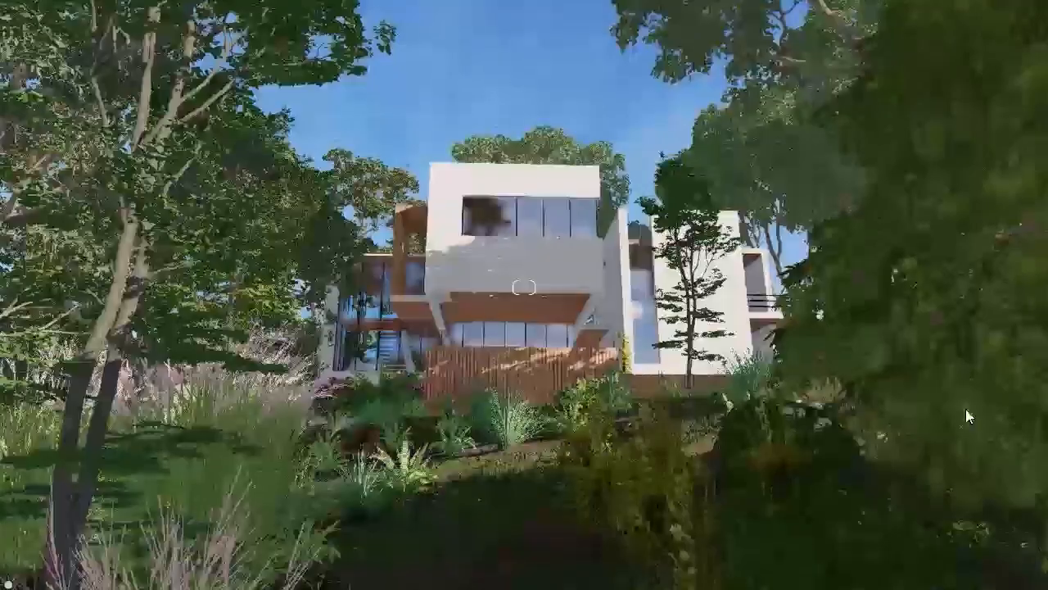
- Remove the yellow-leaved shrubs along the foreground path and a plant at the edge of the grasses opposite
right_click_drag(849, 376, 870, 493)
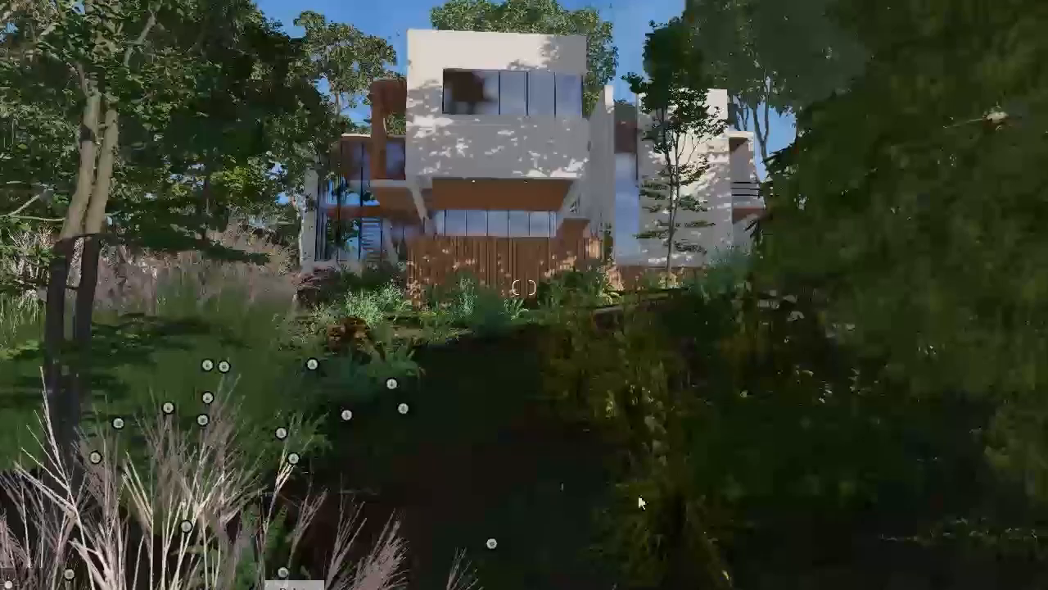
left_click_drag(519, 317, 685, 463, "ctrl")
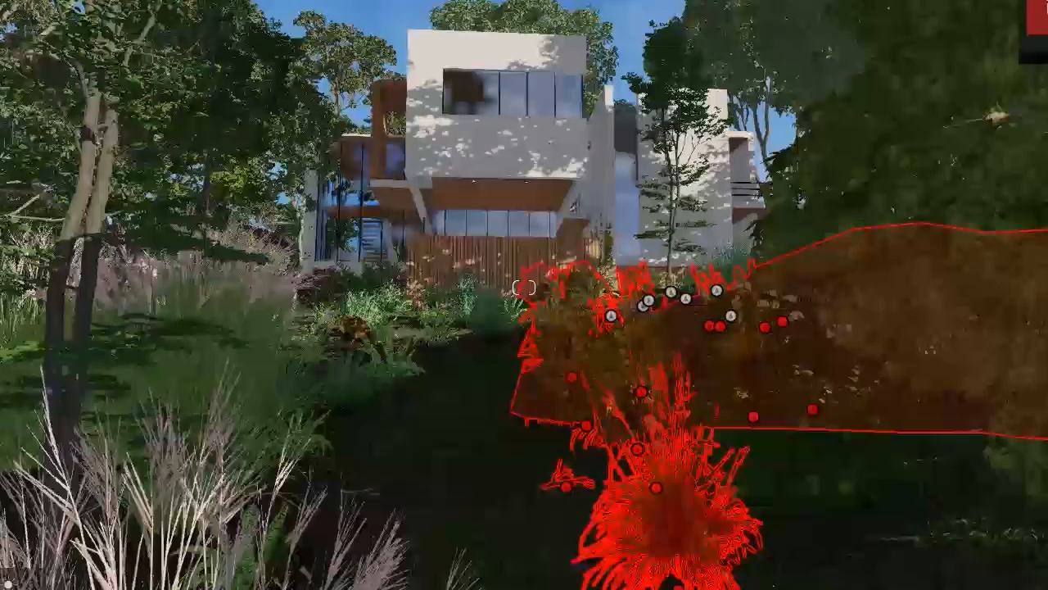
left_click(583, 458)
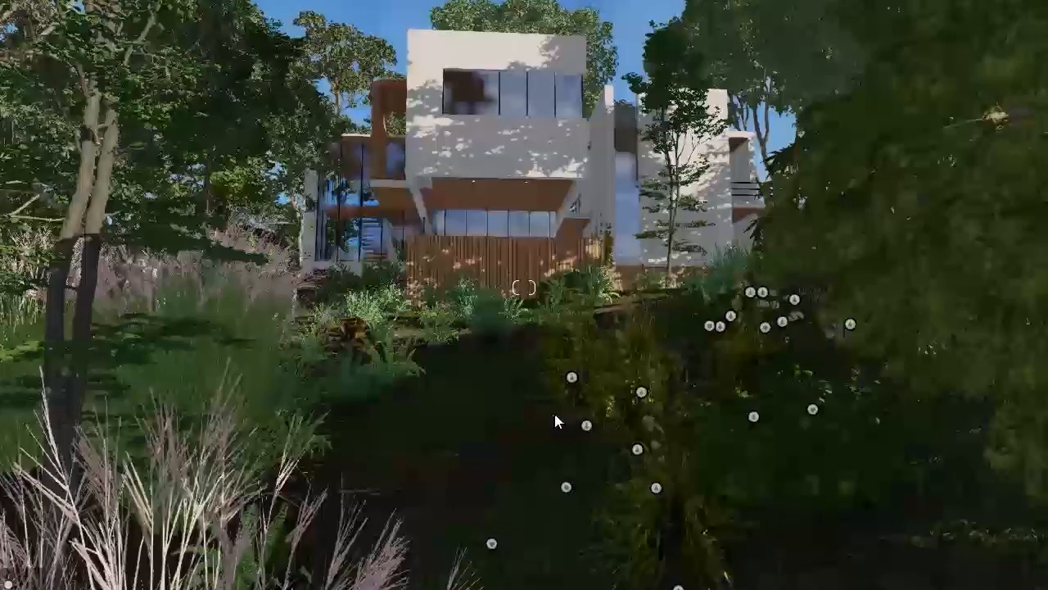
left_click_drag(550, 412, 640, 457, "ctrl")
left_click(638, 448)
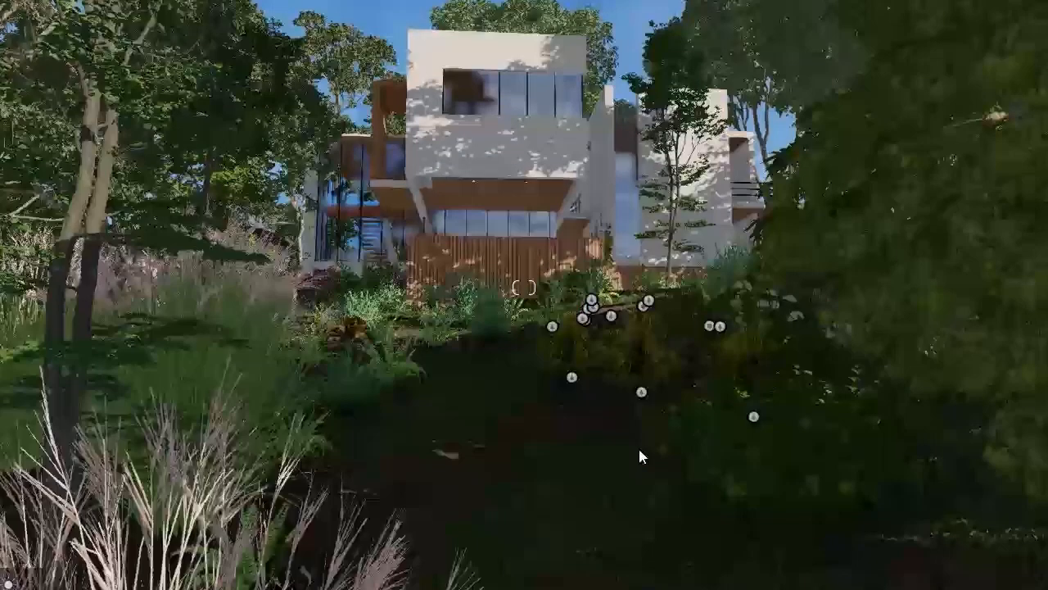
left_click(632, 388)
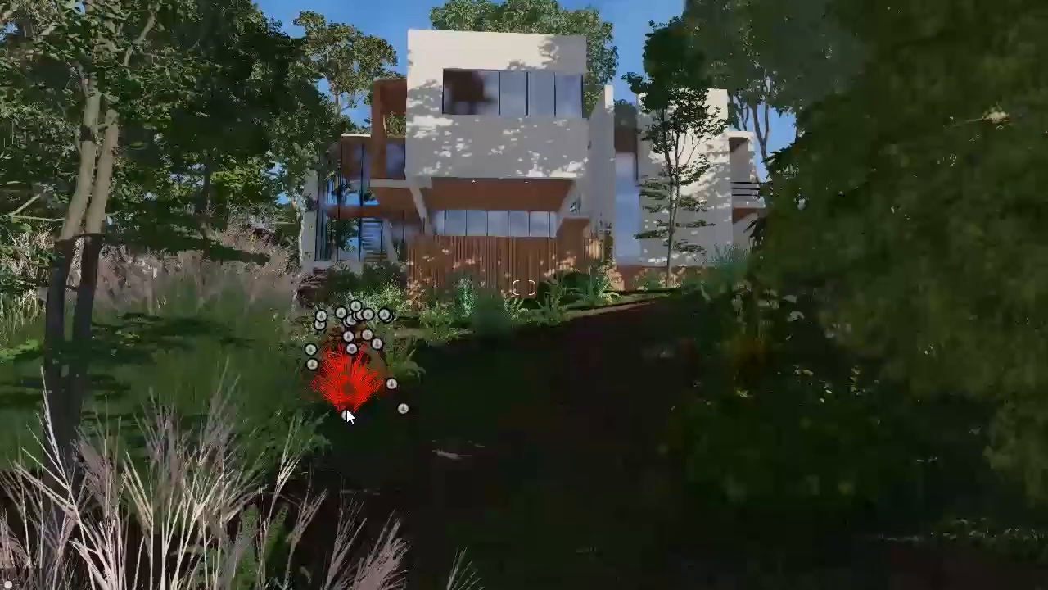
left_click(346, 416)
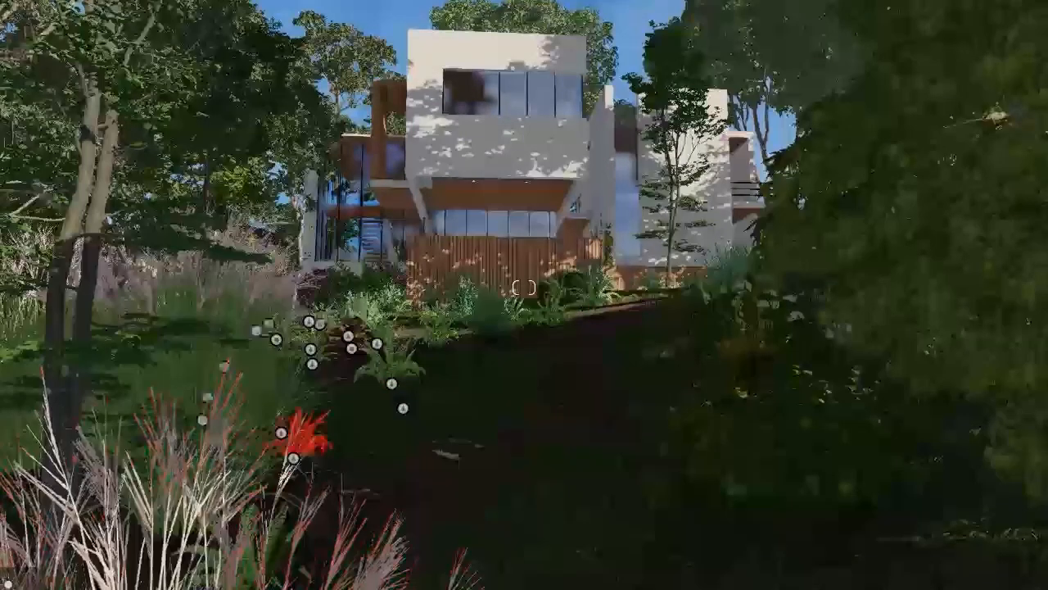
- Place white-flowering shrubs across the dark foreground path and check them in the slot 7 photo preview
left_click(4, 584)
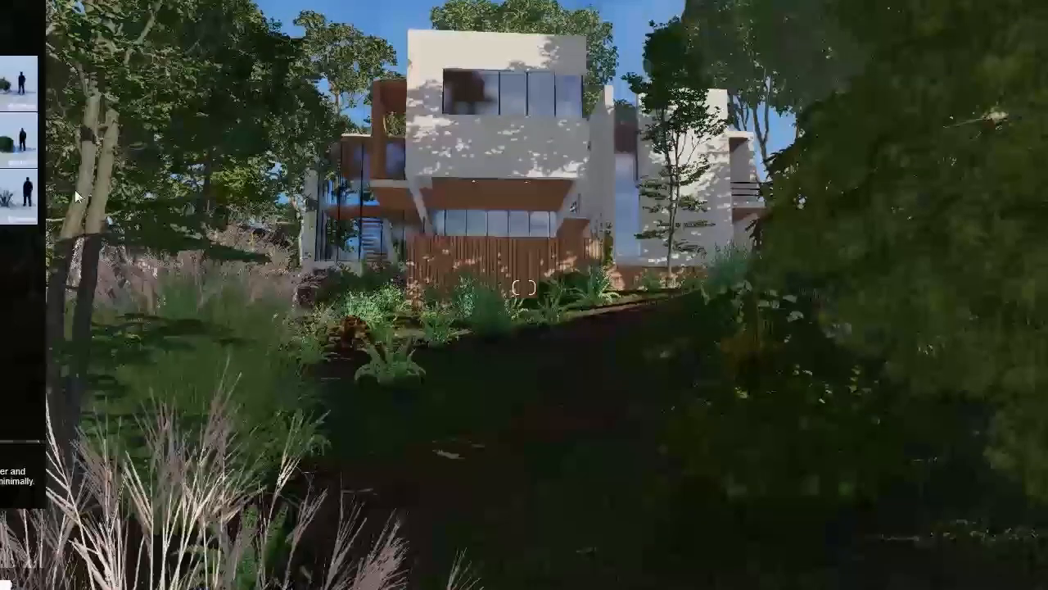
mouse_move(18, 139)
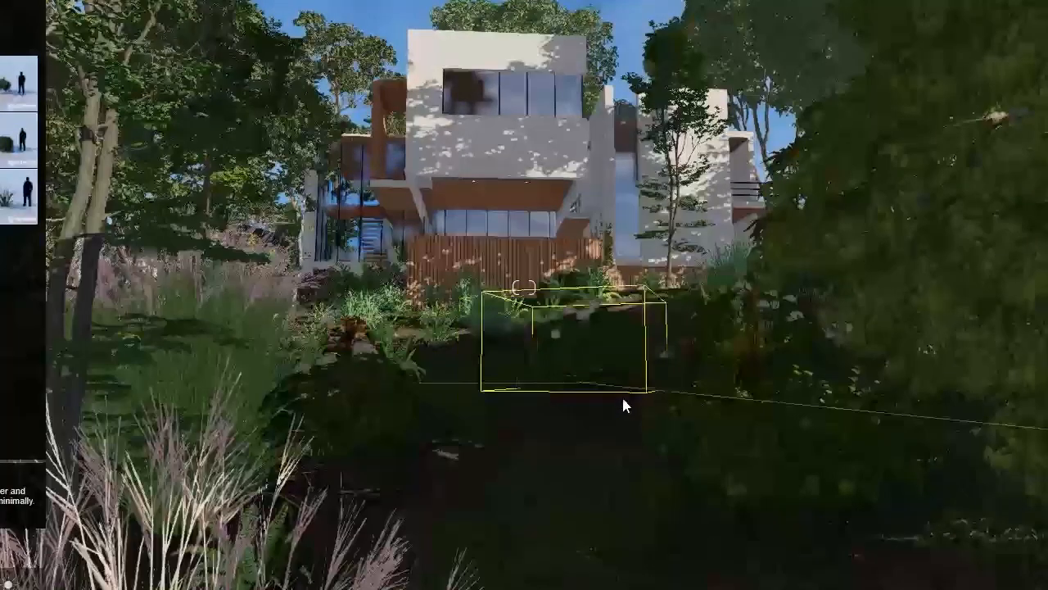
left_click(623, 394)
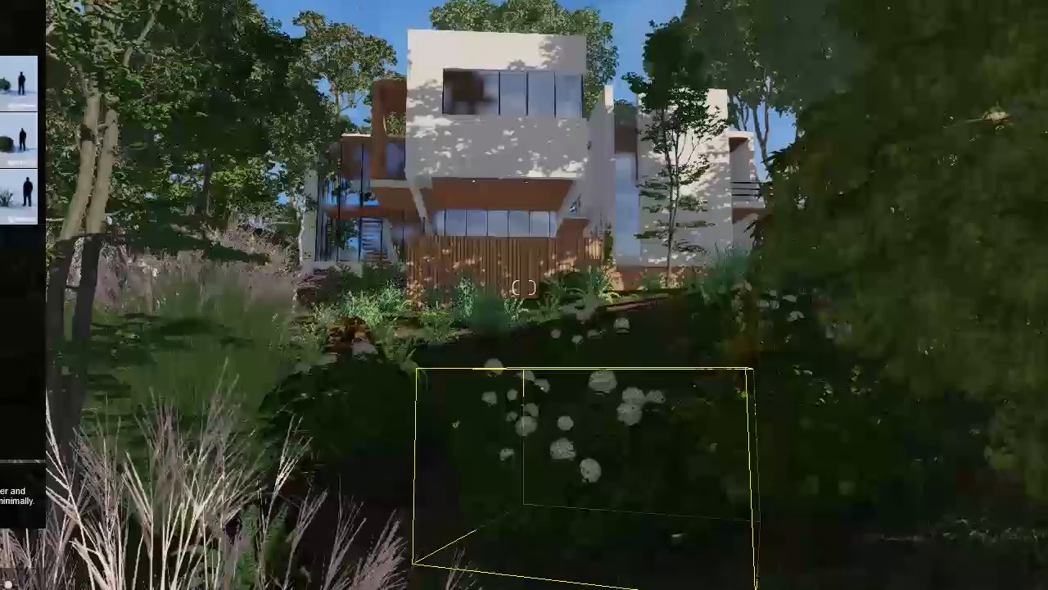
left_click(583, 491)
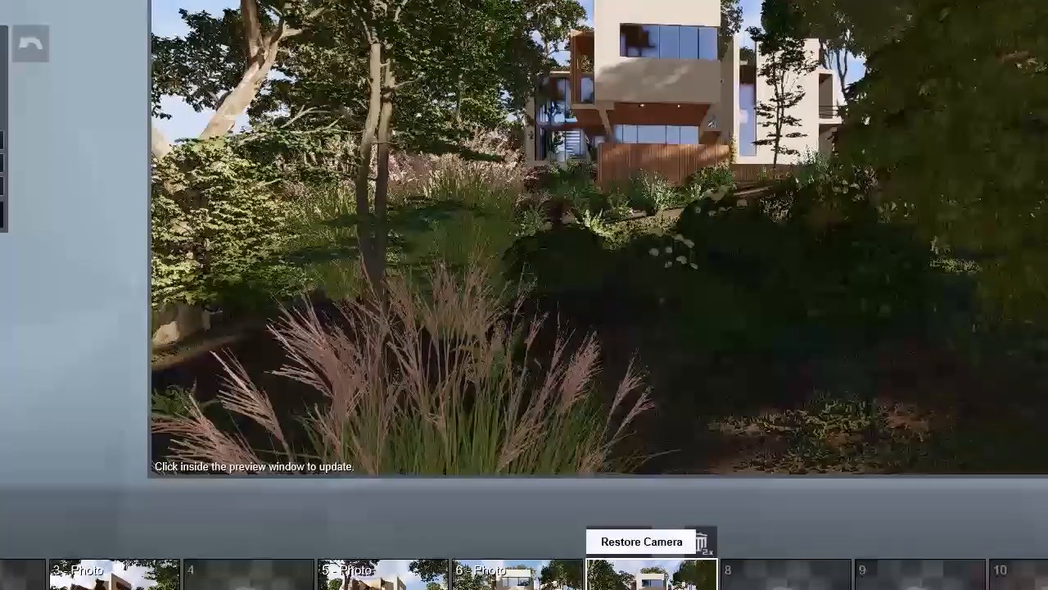
left_click(700, 541)
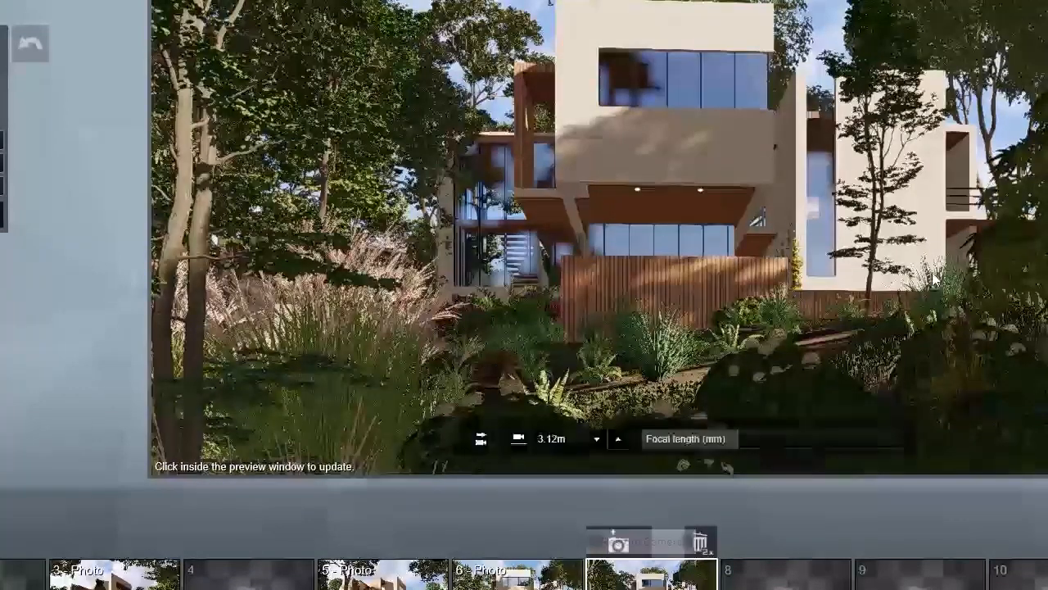
left_click(934, 278)
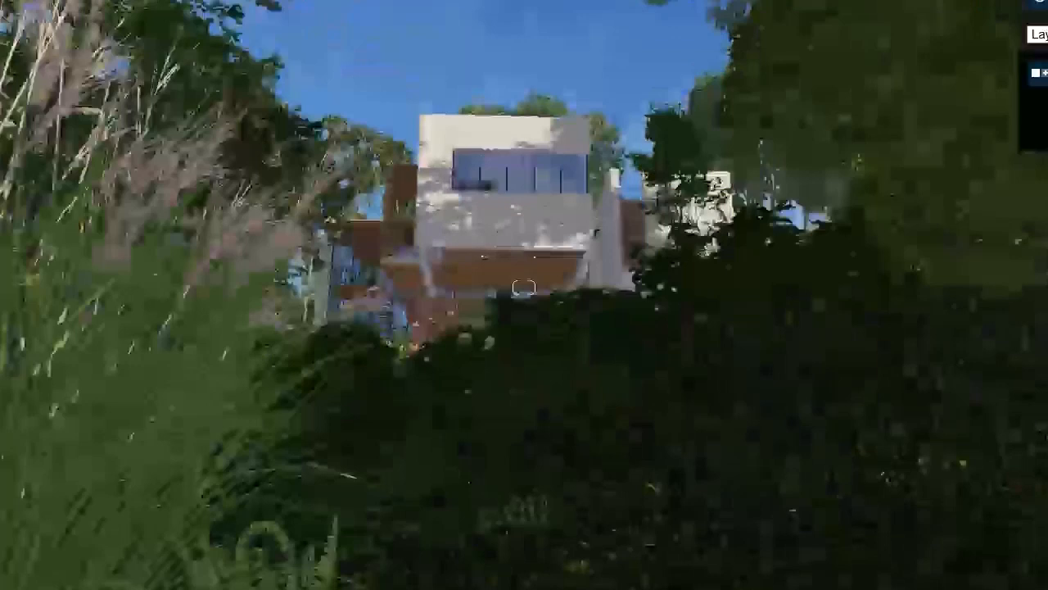
- Raise the scene view to inspect the foreground planting and restore the slot 7 camera
key("q")
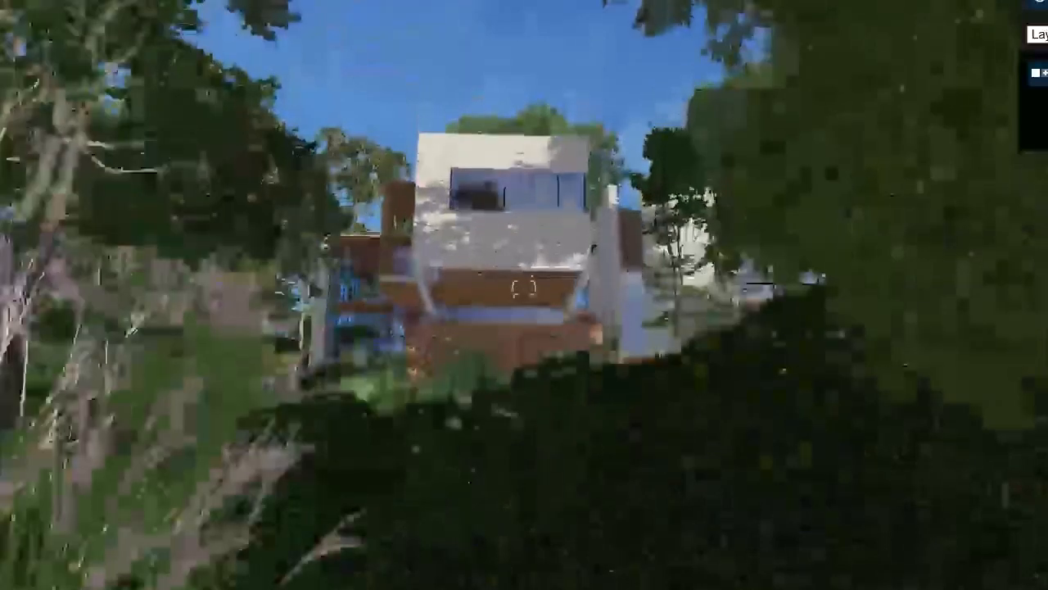
key("q")
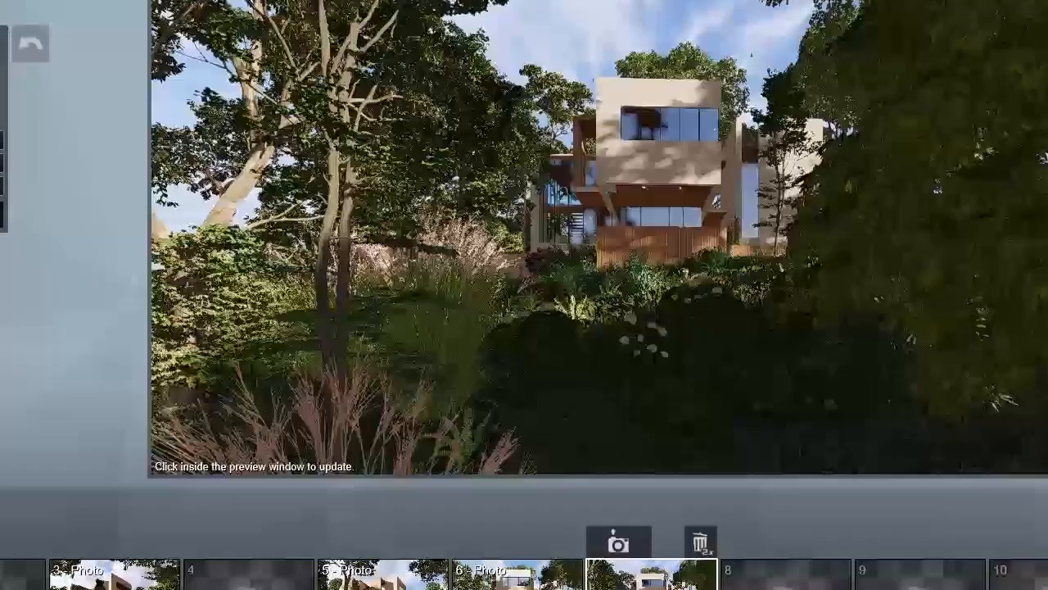
left_click(652, 575)
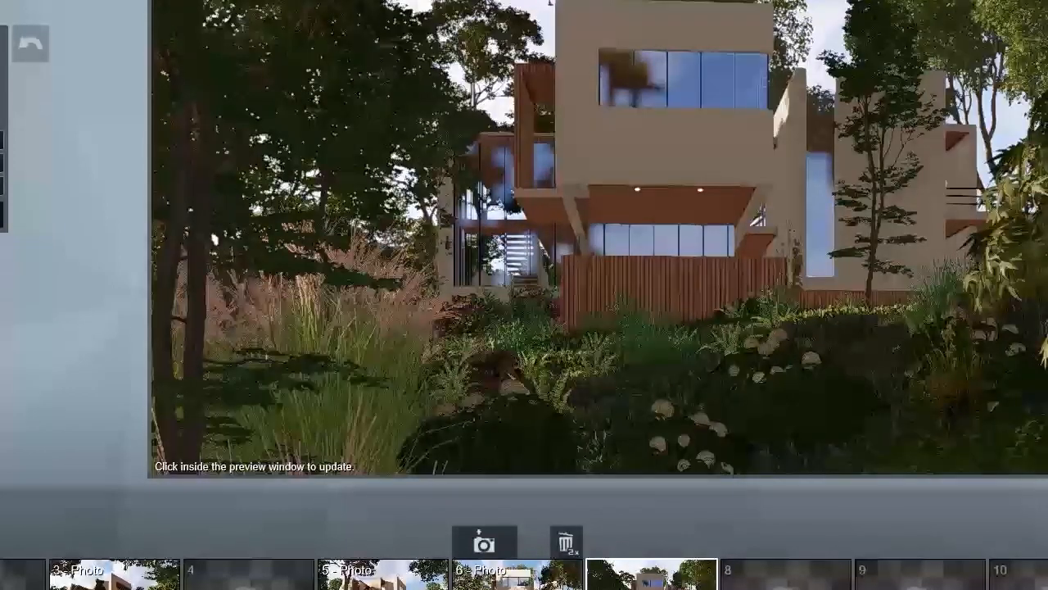
- Update the slot 7 preview and open the photo's Reflection effect from the Advanced category
left_click(647, 232)
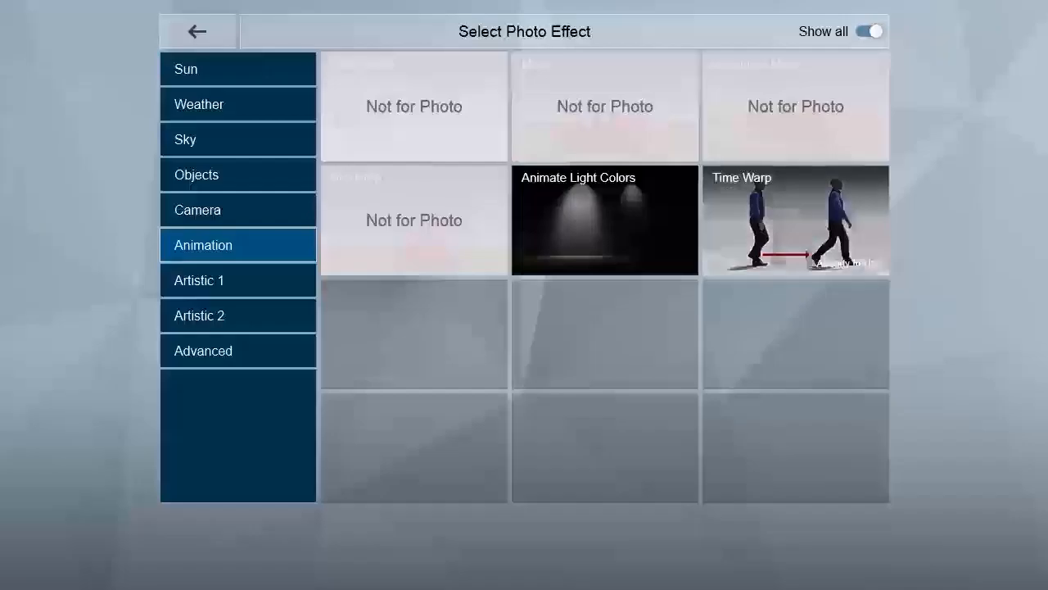
left_click(205, 355)
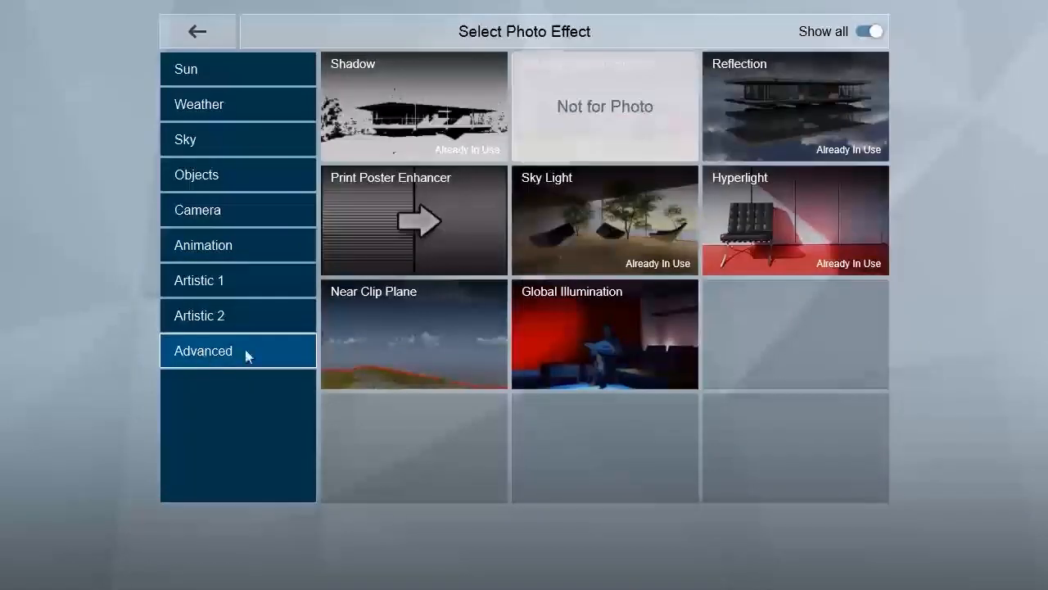
left_click(787, 90)
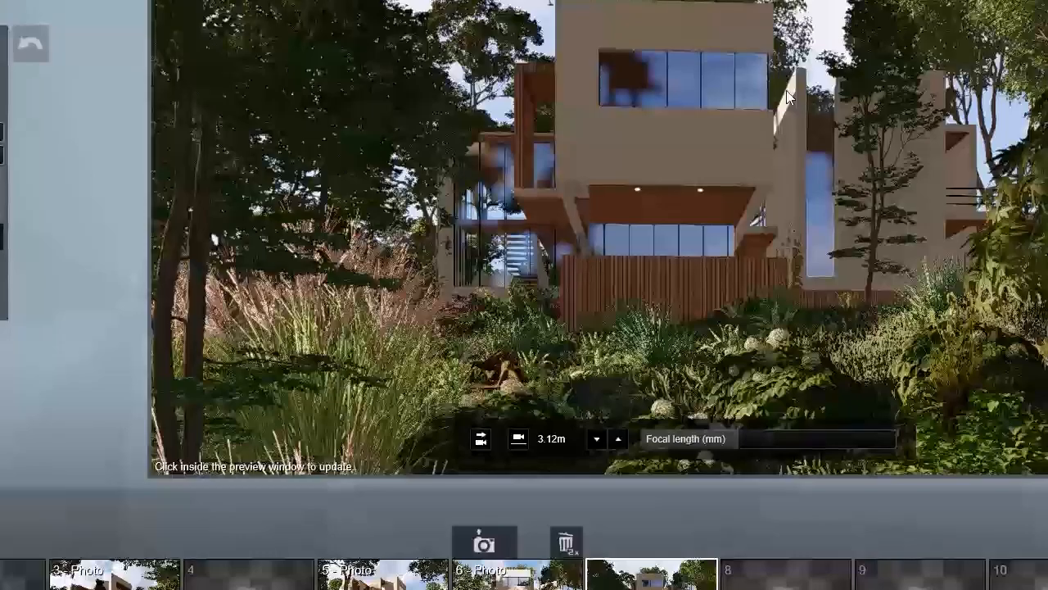
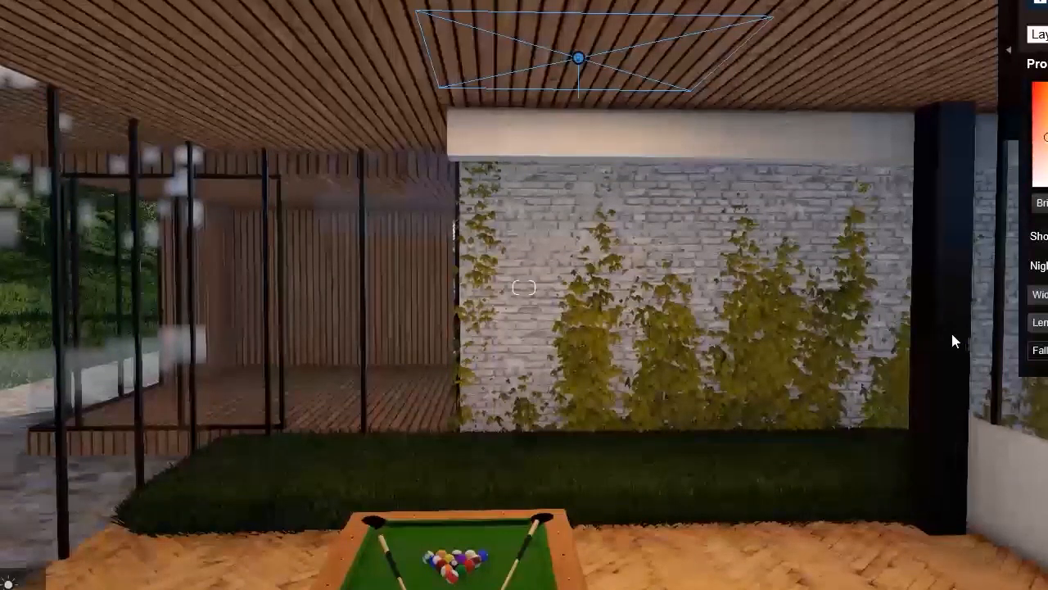
- Leave the billiard room's ceiling light, restore the slot 7 camera and update the facade preview
key("d")
key("s")
right_click_drag(524, 287, 524, 286)
key("s")
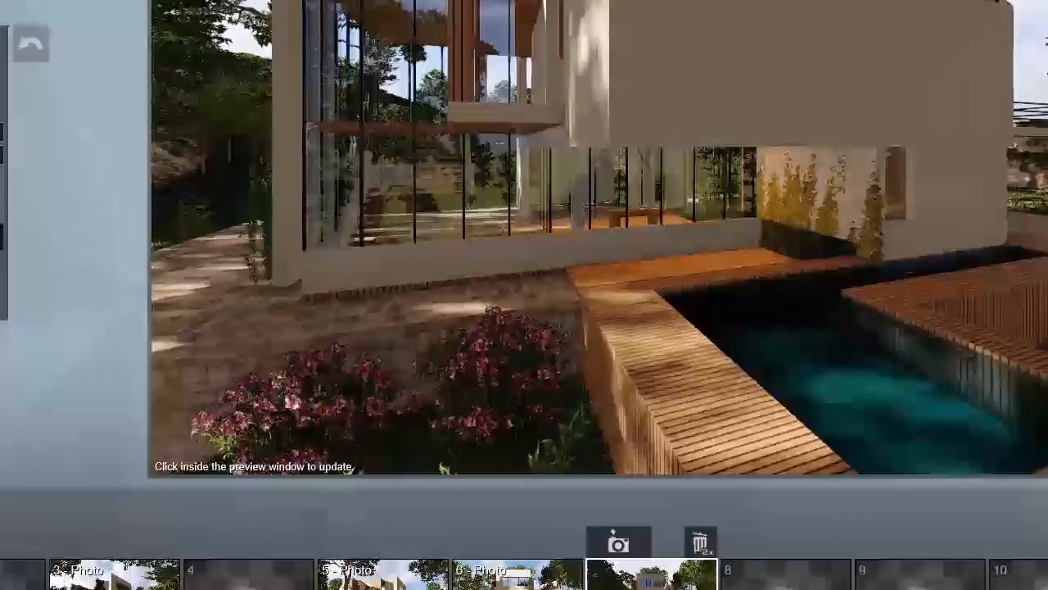
left_click(651, 541)
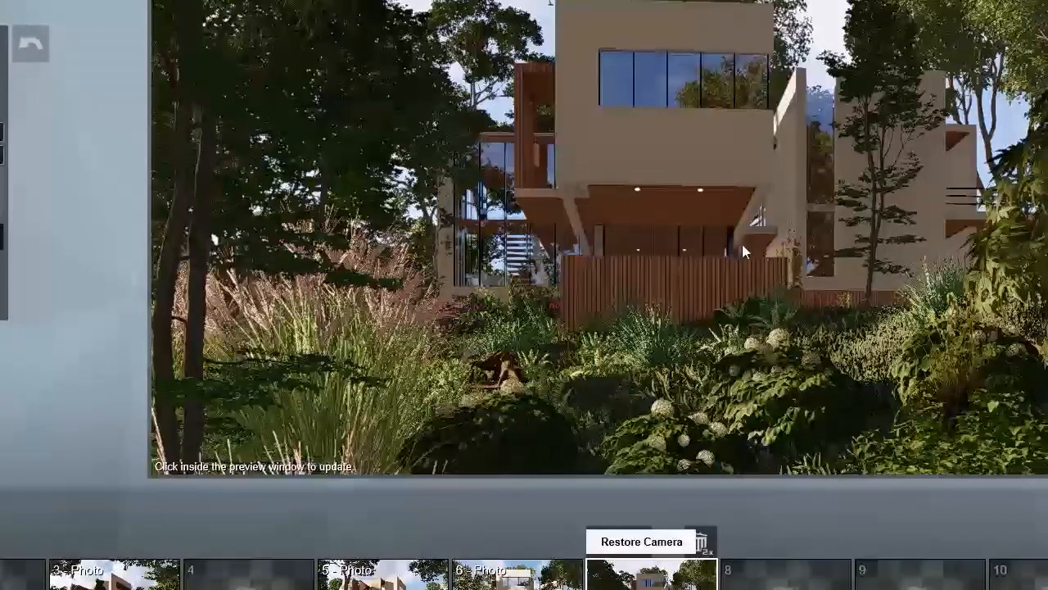
left_click(807, 219)
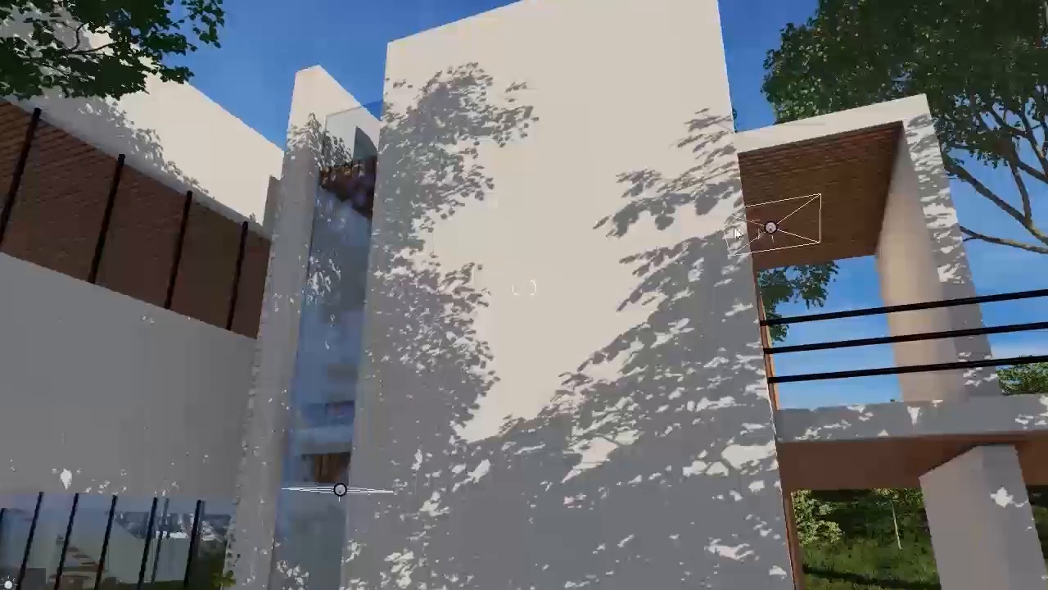
- Reposition the area light under the balcony ceiling beside the tall white wall and restore the slot 7 camera
left_click(770, 227)
left_click_drag(770, 227, 556, 246)
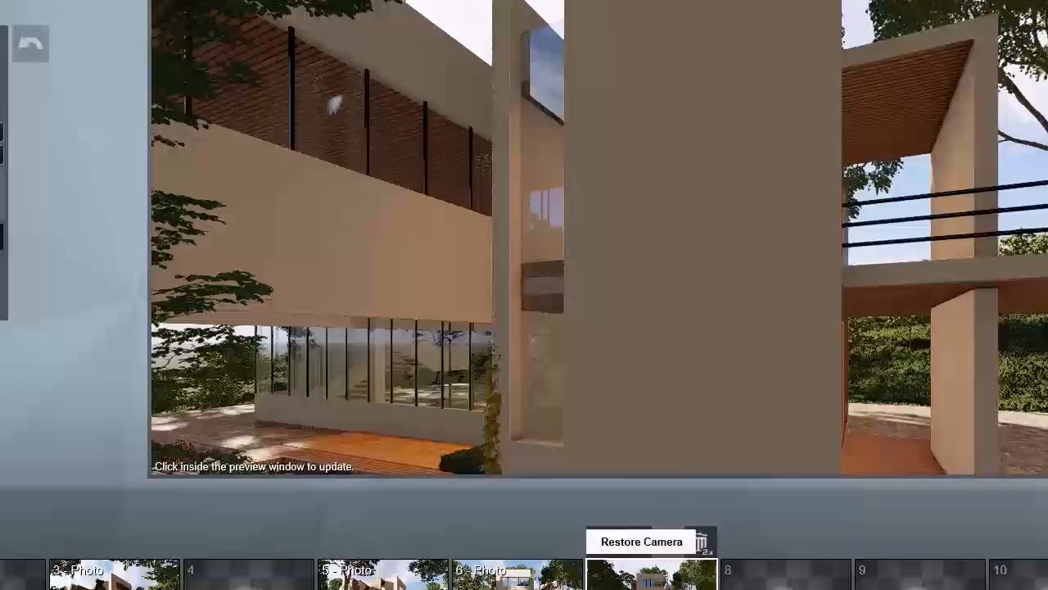
left_click(635, 542)
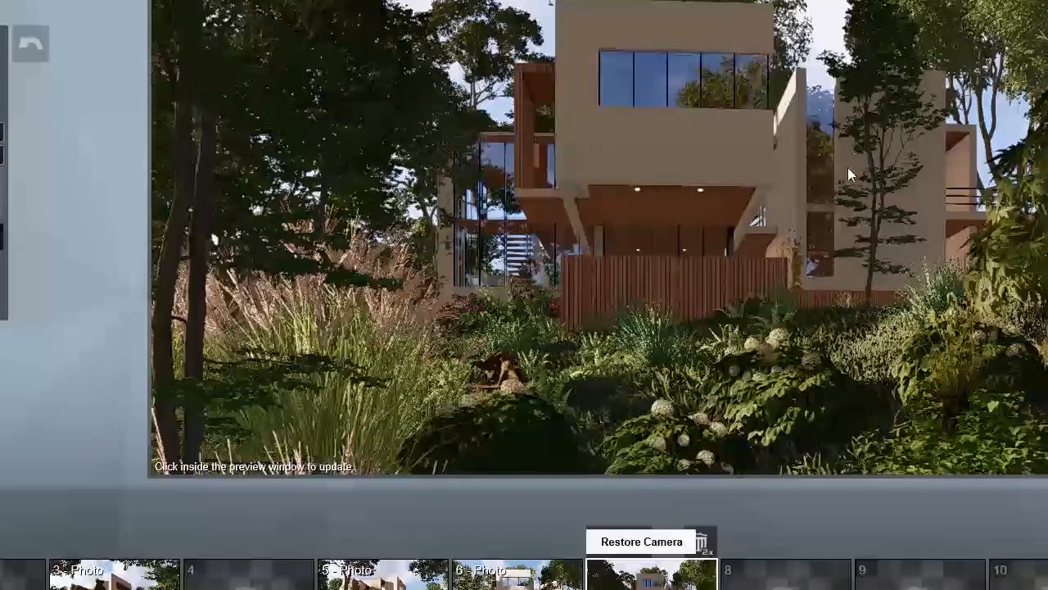
- Update the slot 7 preview and disable the photo's Reflection effect
mouse_move(815, 383)
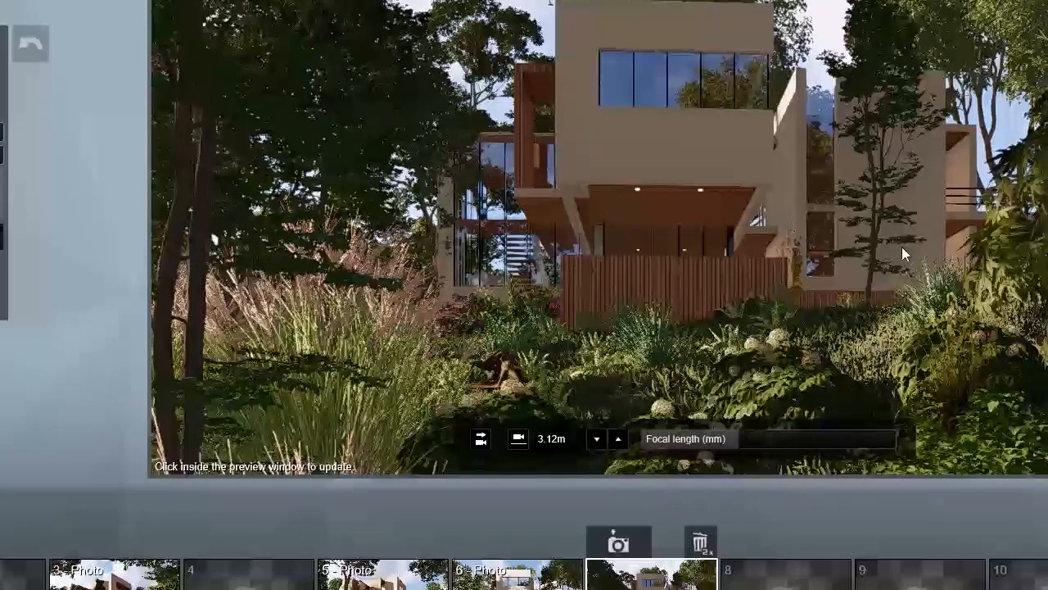
left_click(762, 92)
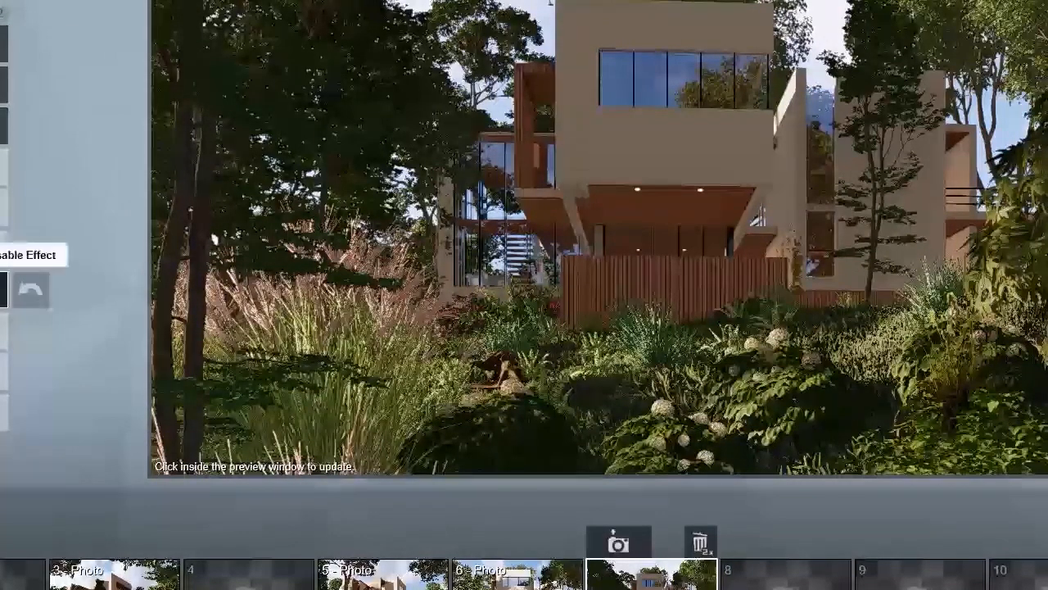
left_click(4, 290)
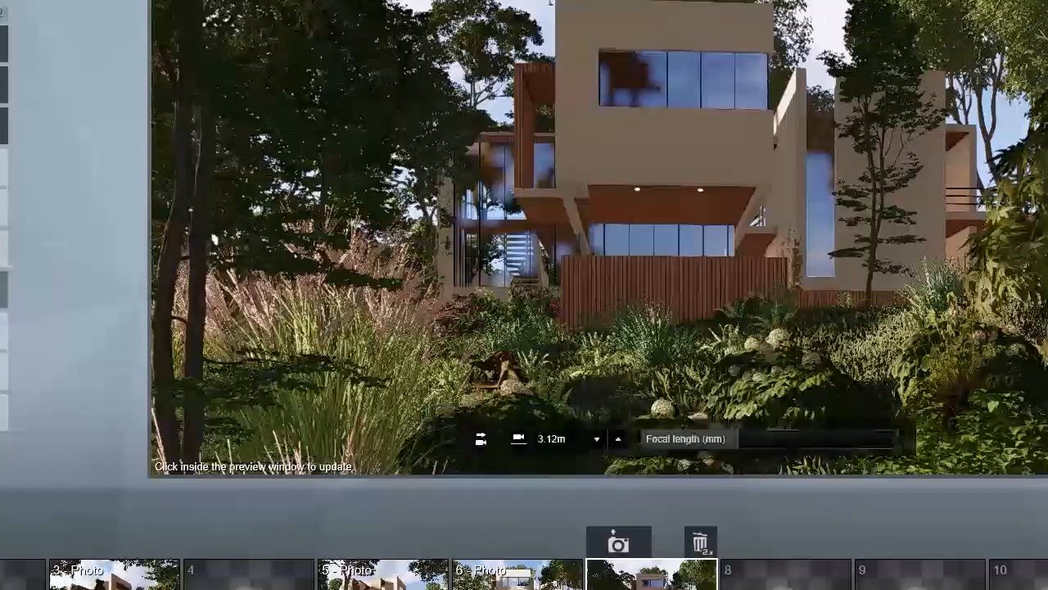
left_click(2, 16)
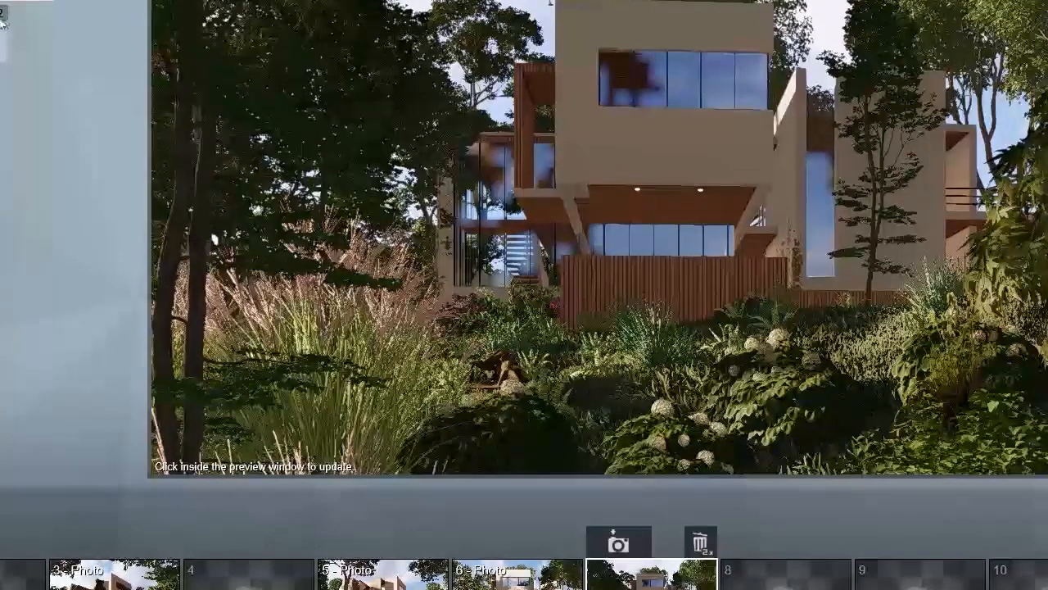
- Open the slot 7 photo's Shadow effect and adjust its sliders for cooler, softer shade on the facade and planting, updating the preview
left_click(3, 42)
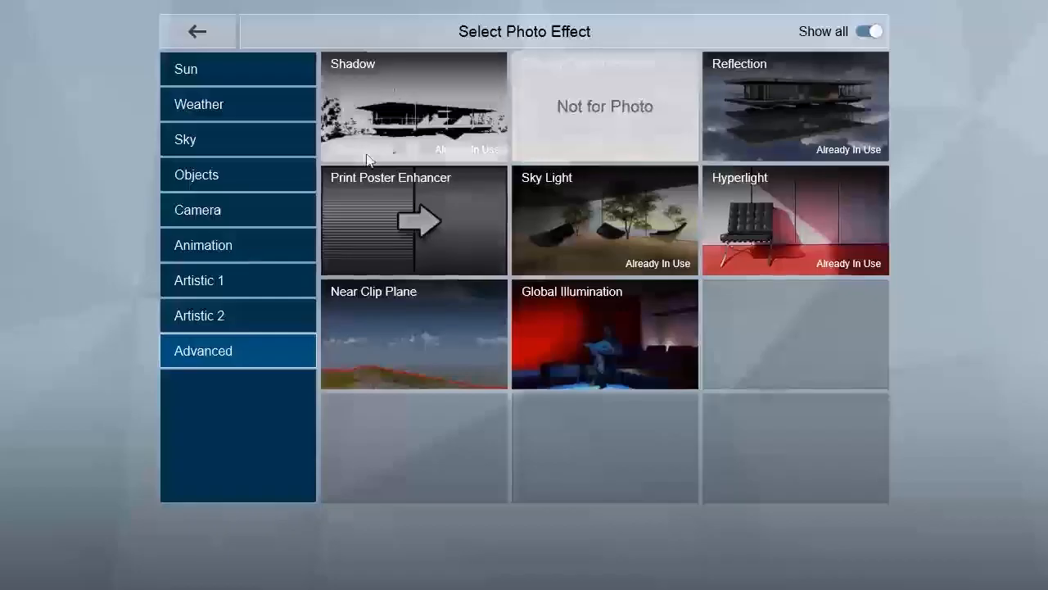
left_click(369, 123)
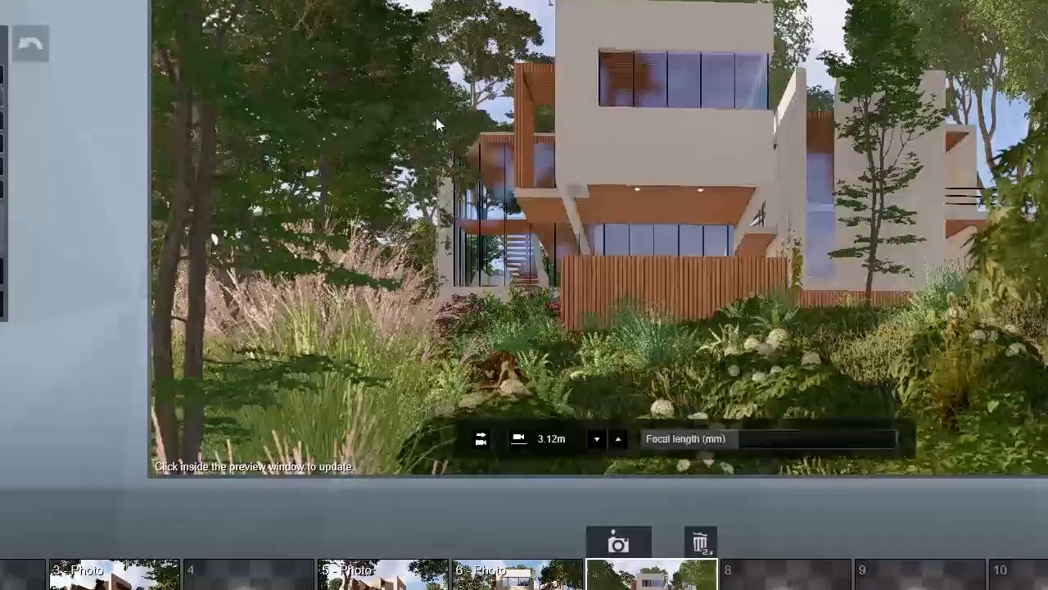
left_click(436, 117)
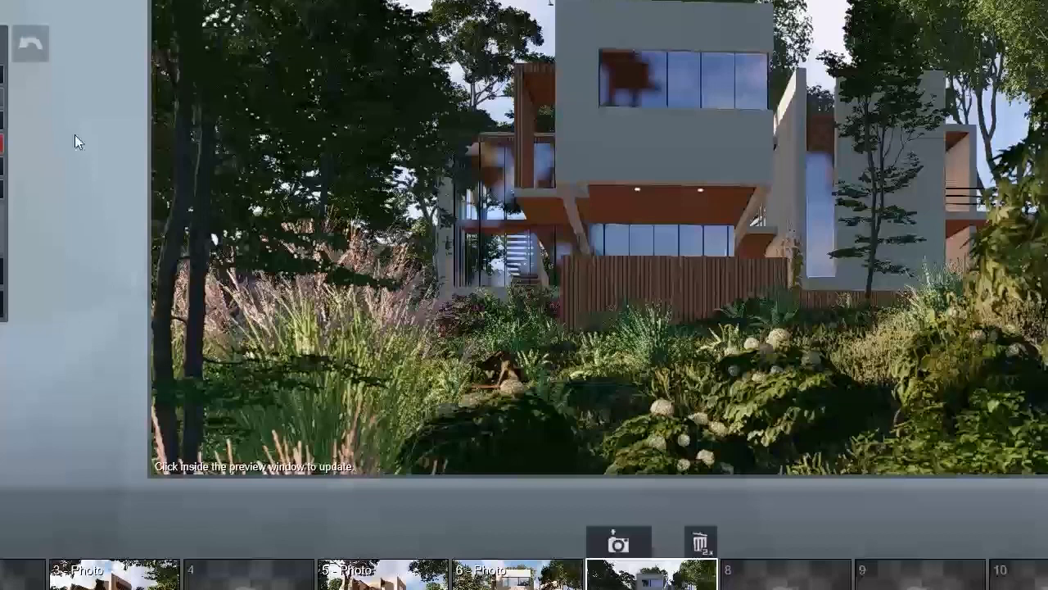
left_click(833, 100)
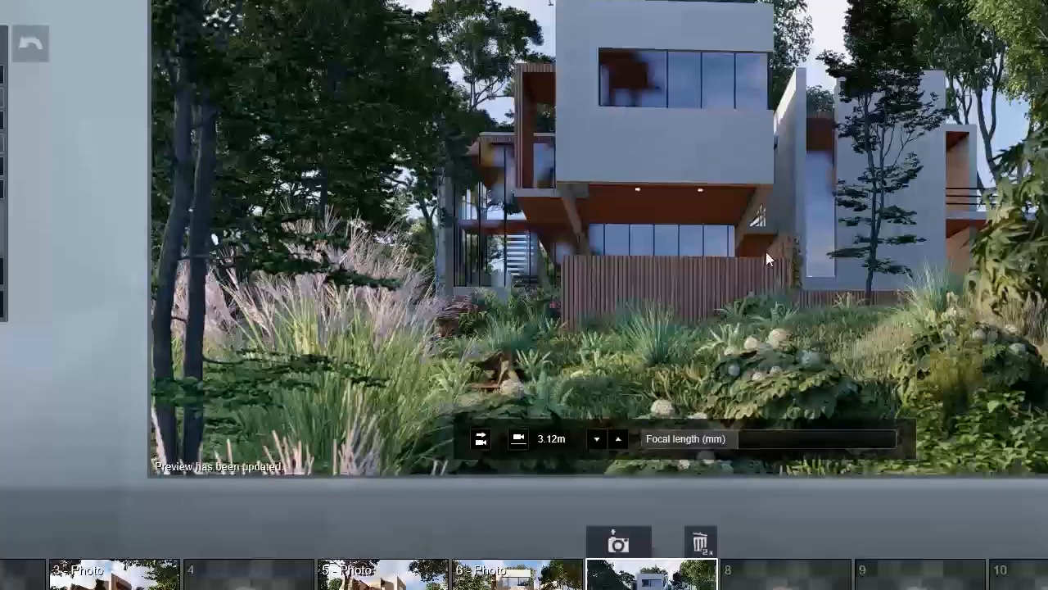
mouse_move(1, 167)
left_mouse_down()
mouse_move(74, 168)
mouse_move(1, 168)
left_mouse_up()
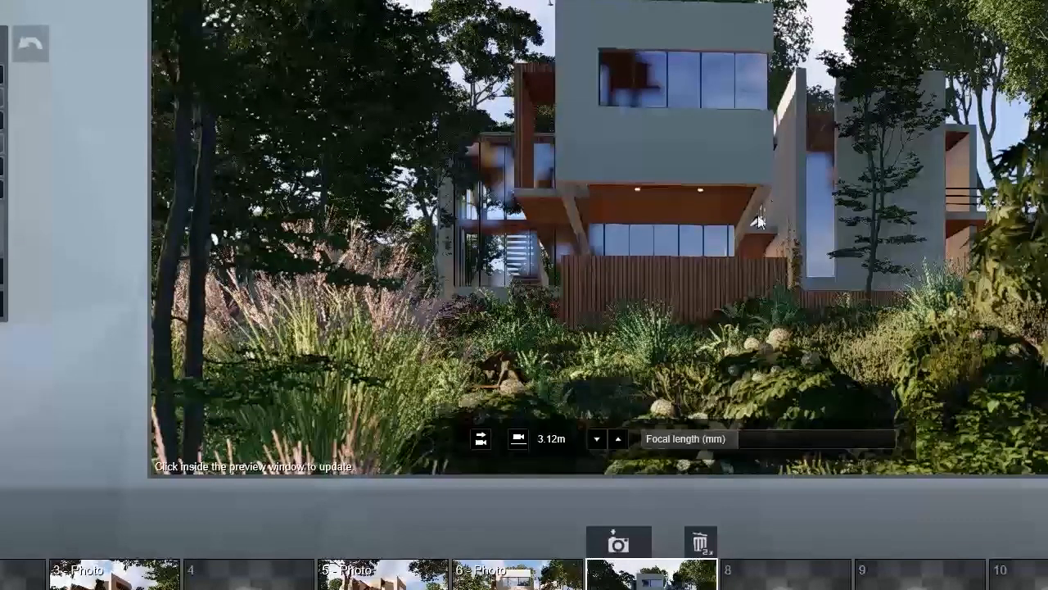
left_click(650, 132)
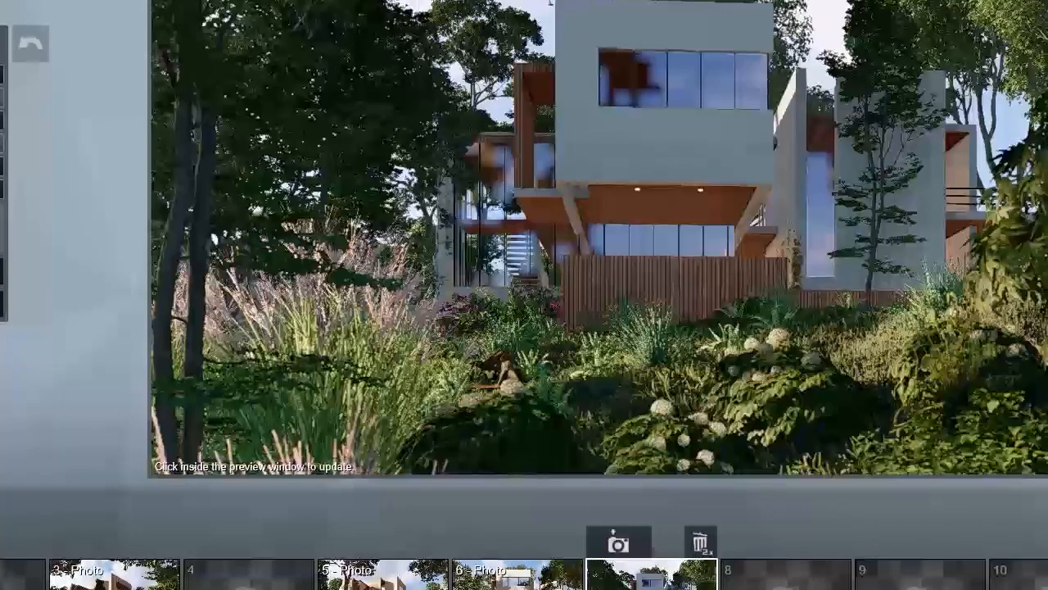
left_click(687, 140)
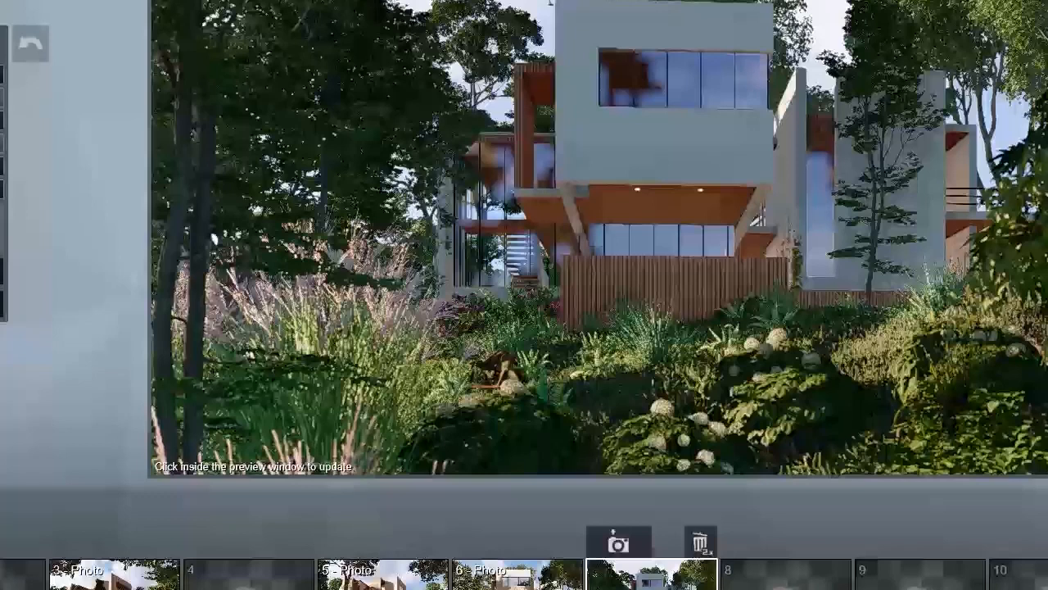
- Refresh the slot 7 preview with the adjusted shade and return to the photo's effect list
mouse_move(915, 283)
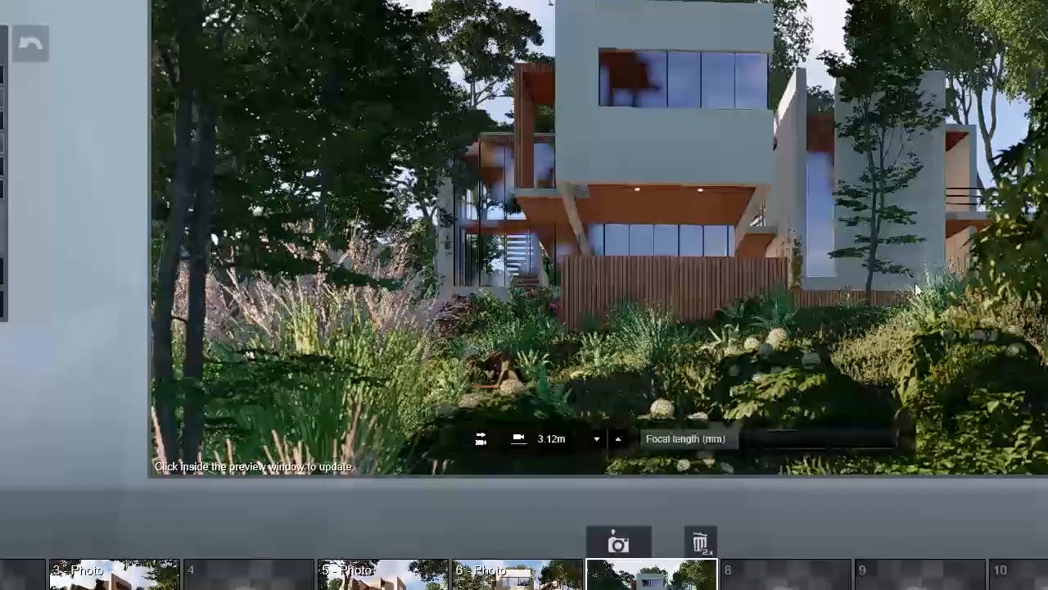
left_click(563, 341)
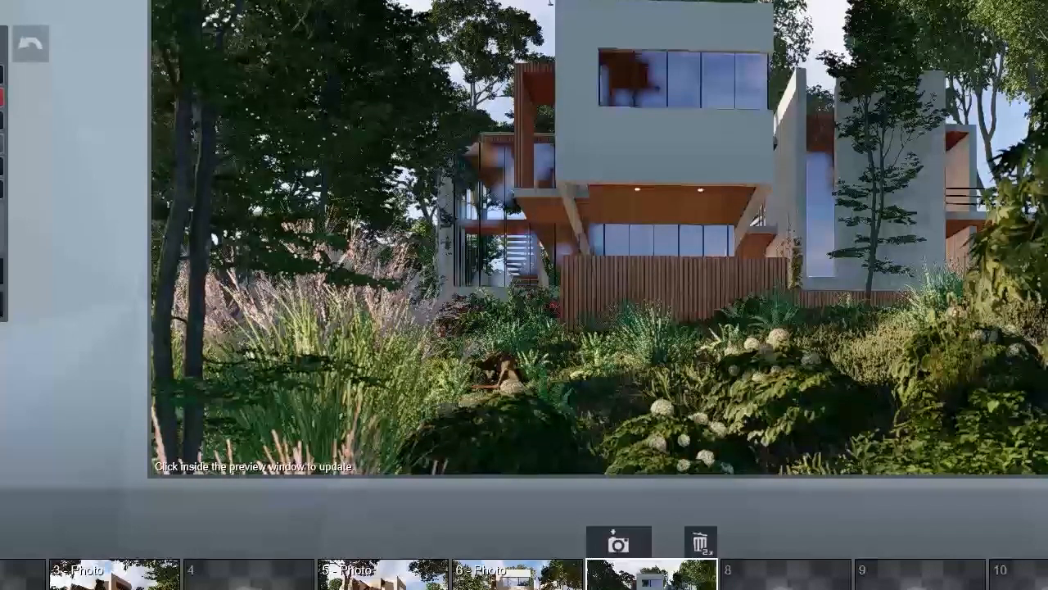
left_click(30, 44)
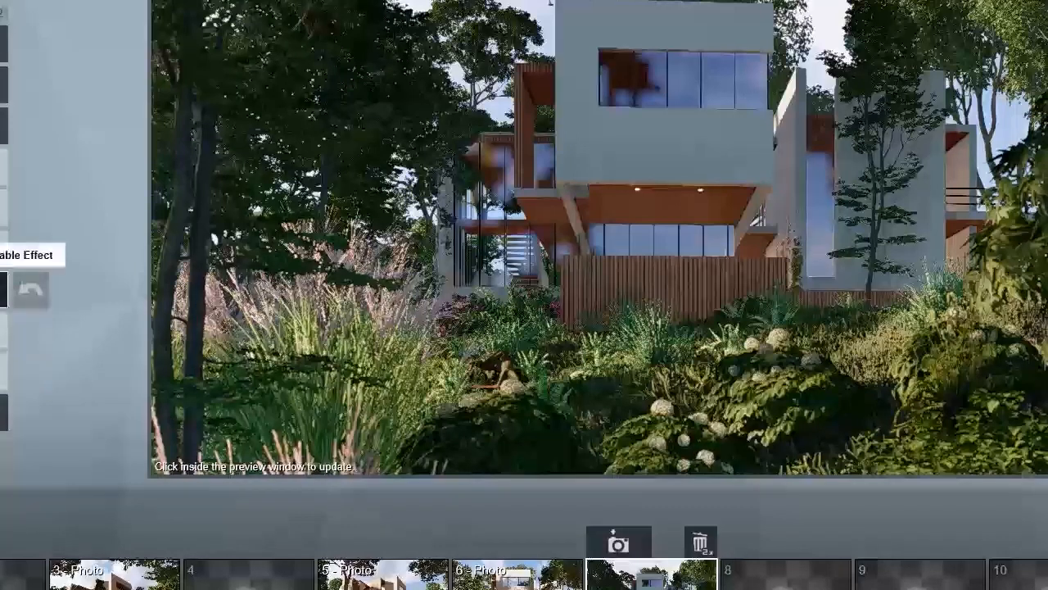
- Add the Precipitation weather effect to the slot 7 photo and look through the Advanced effects
left_click(32, 82)
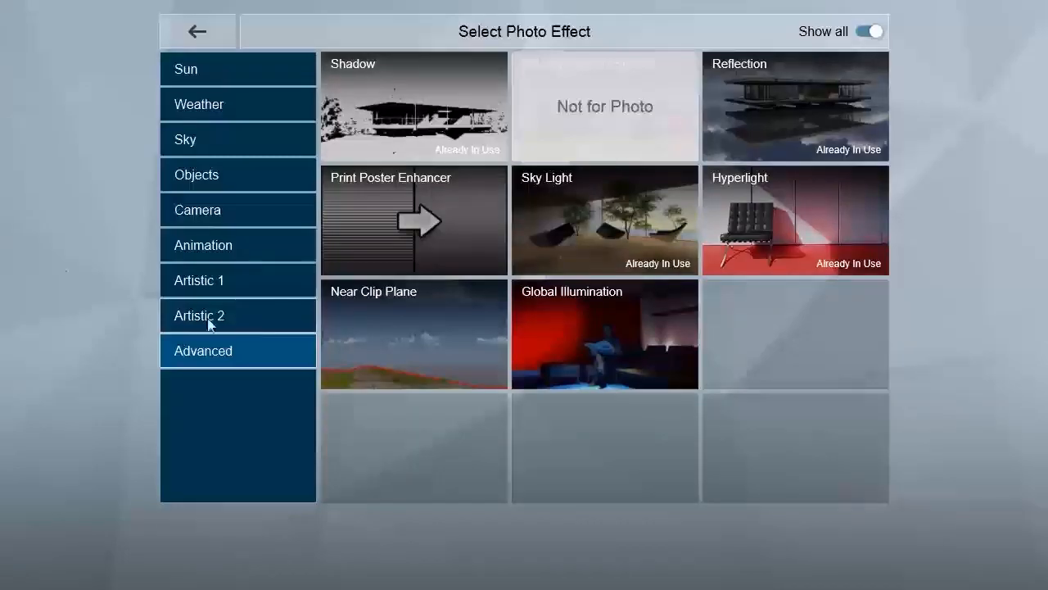
left_click(221, 281)
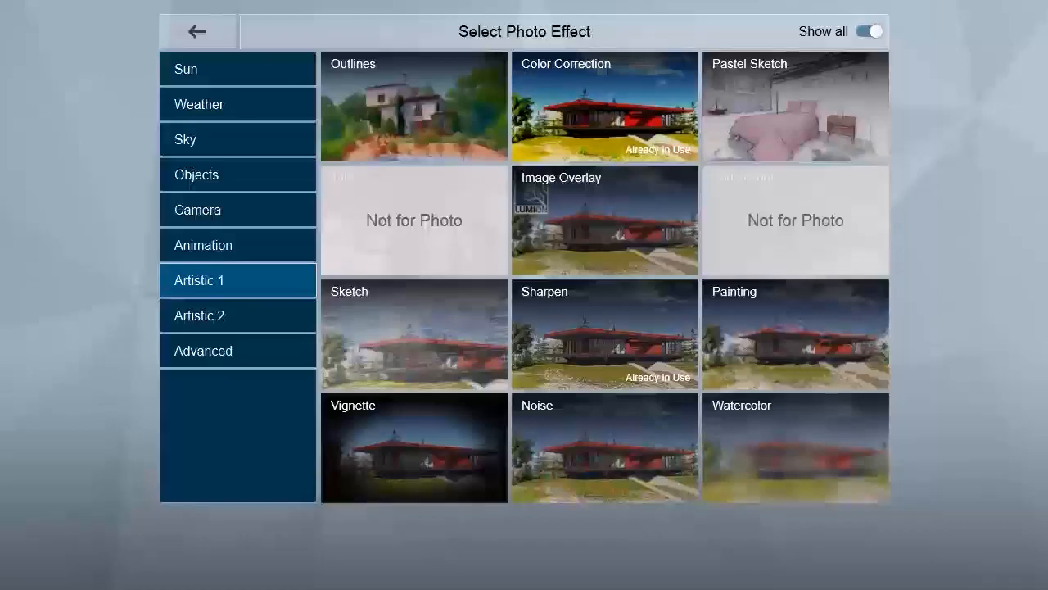
left_click(229, 108)
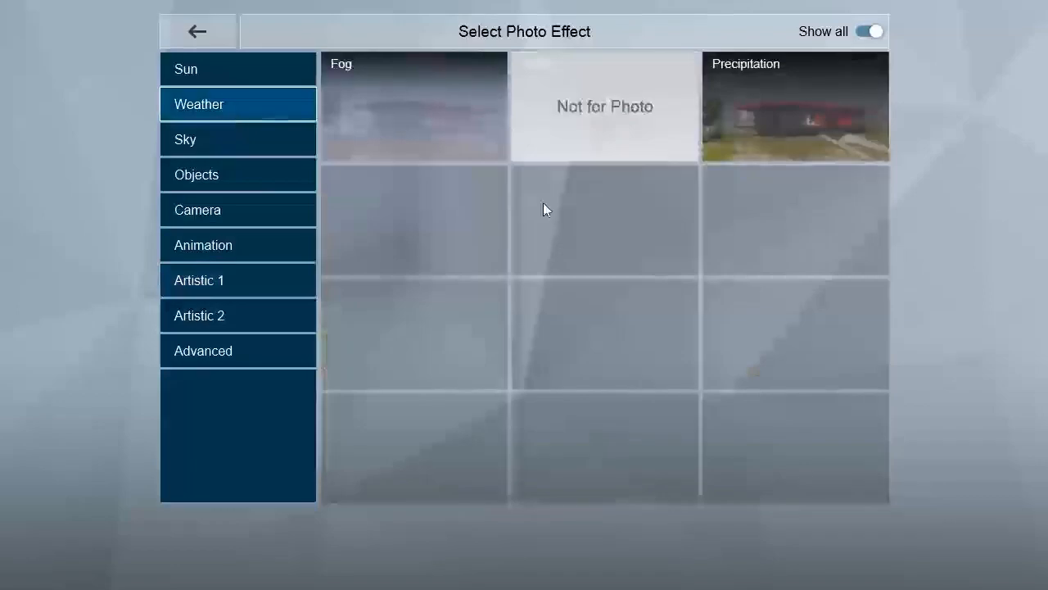
left_click(751, 109)
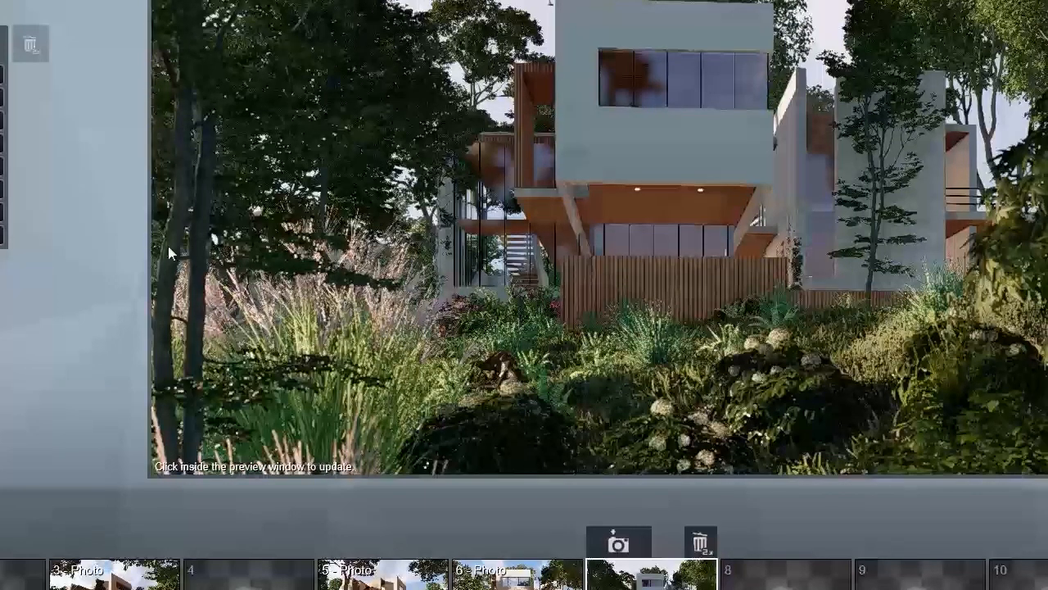
mouse_move(426, 464)
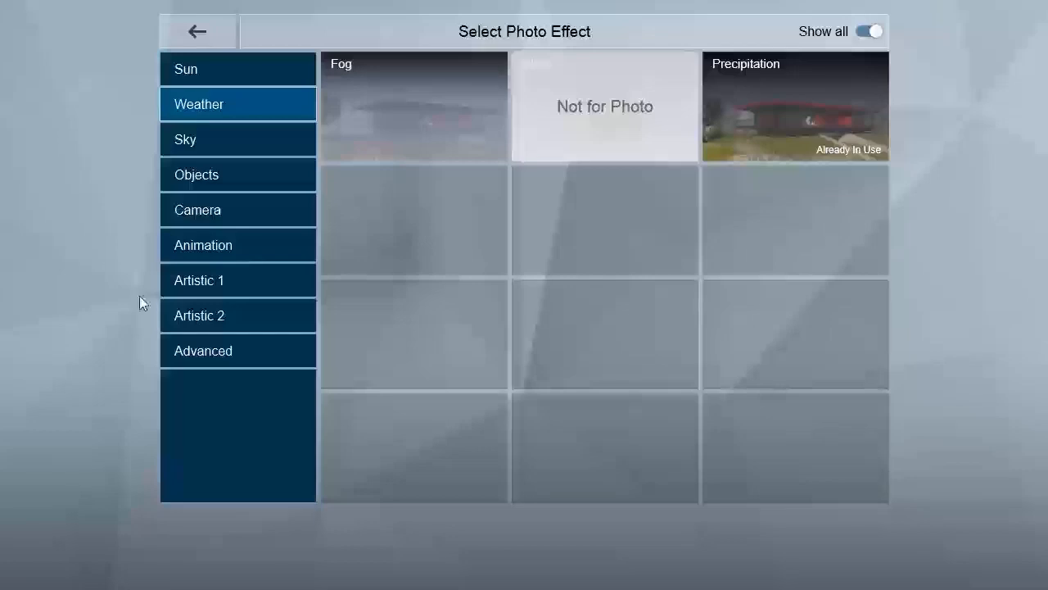
left_click(203, 354)
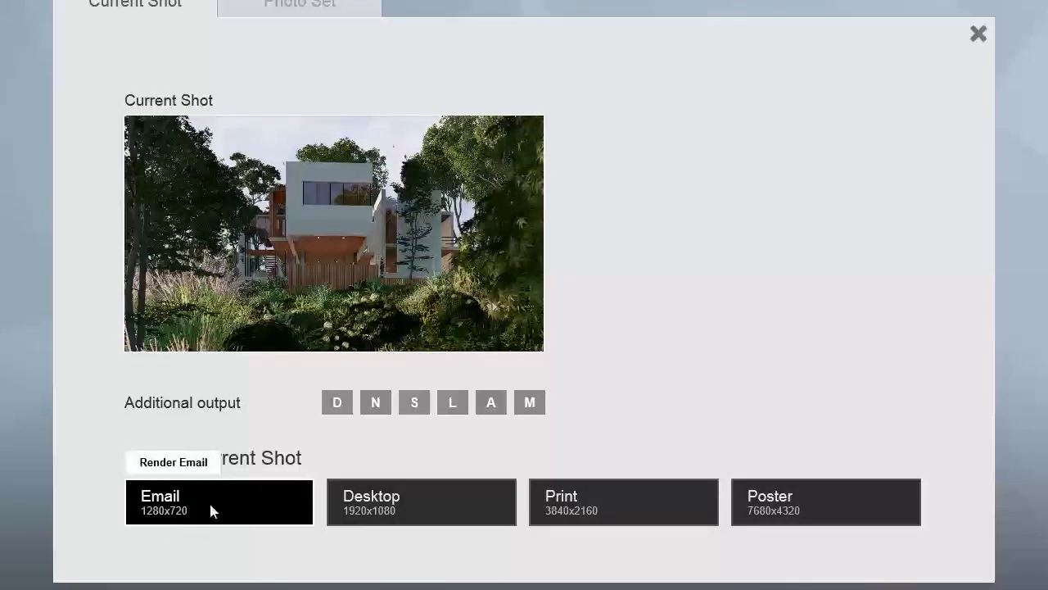
- Render the current shot at Desktop resolution, 1920x1080, and save the image as lumion10.jpg
left_click(412, 523)
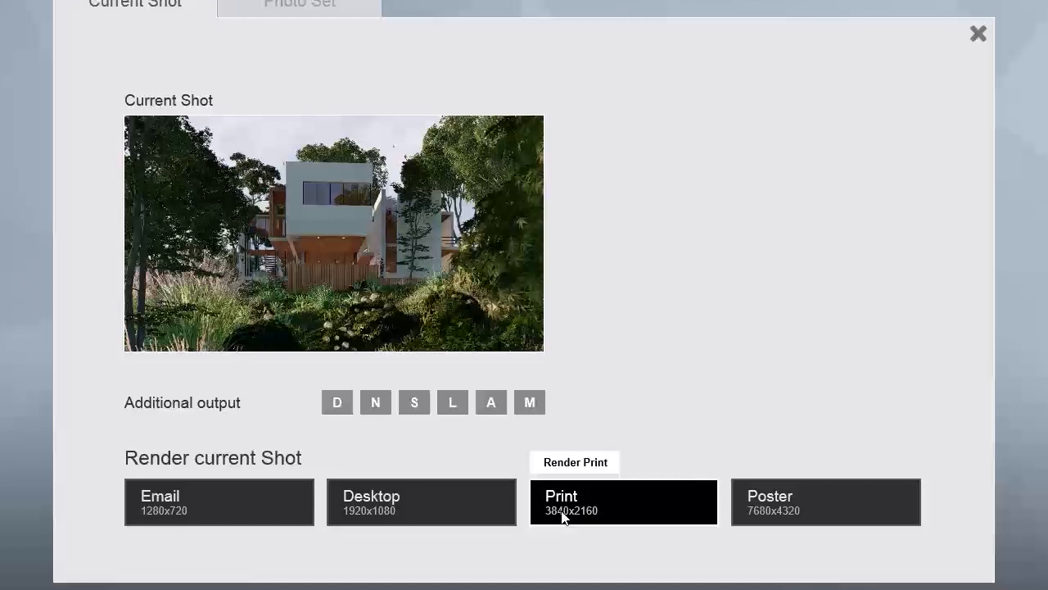
left_click(799, 506)
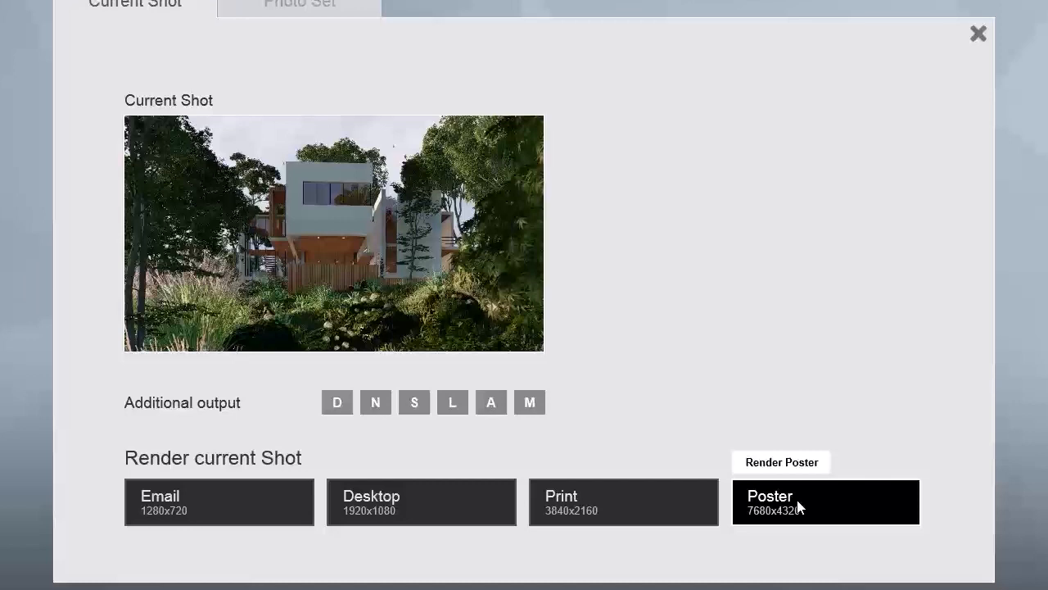
left_click(429, 505)
left_click_drag(710, 111, 182, 497)
left_click(201, 492)
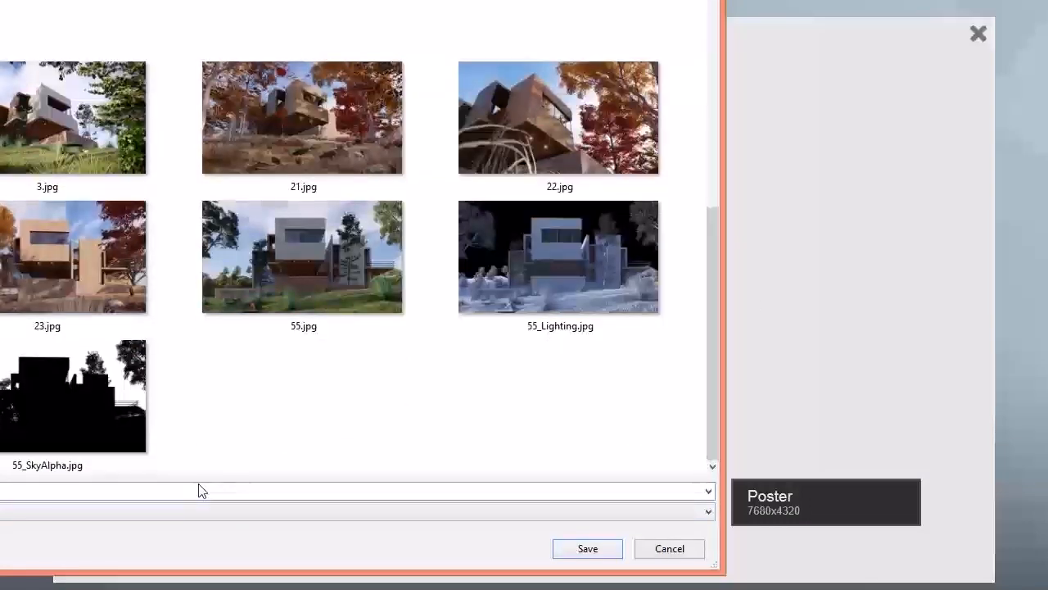
type("5")
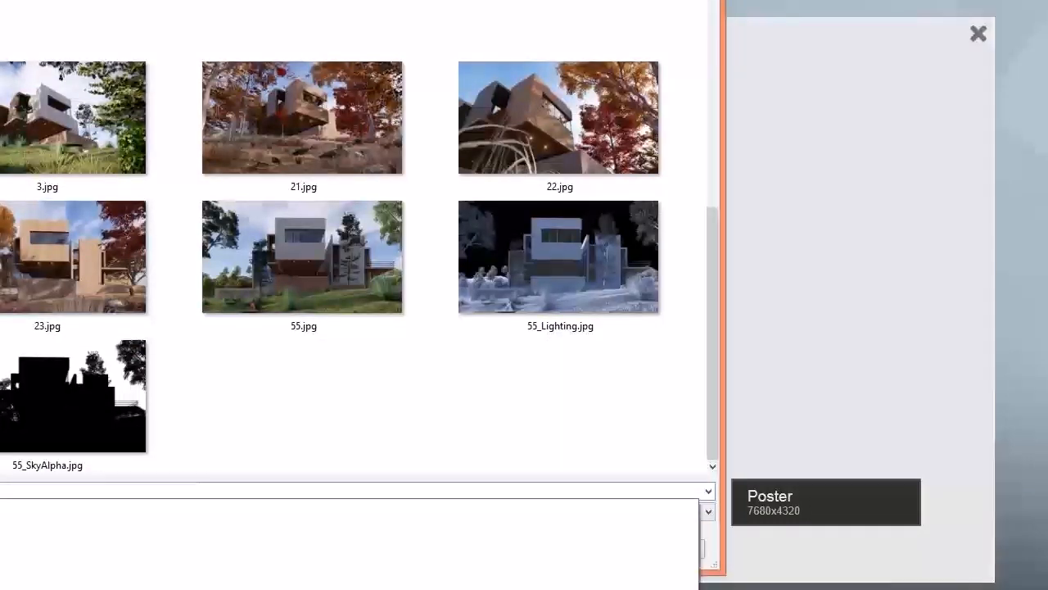
type("6")
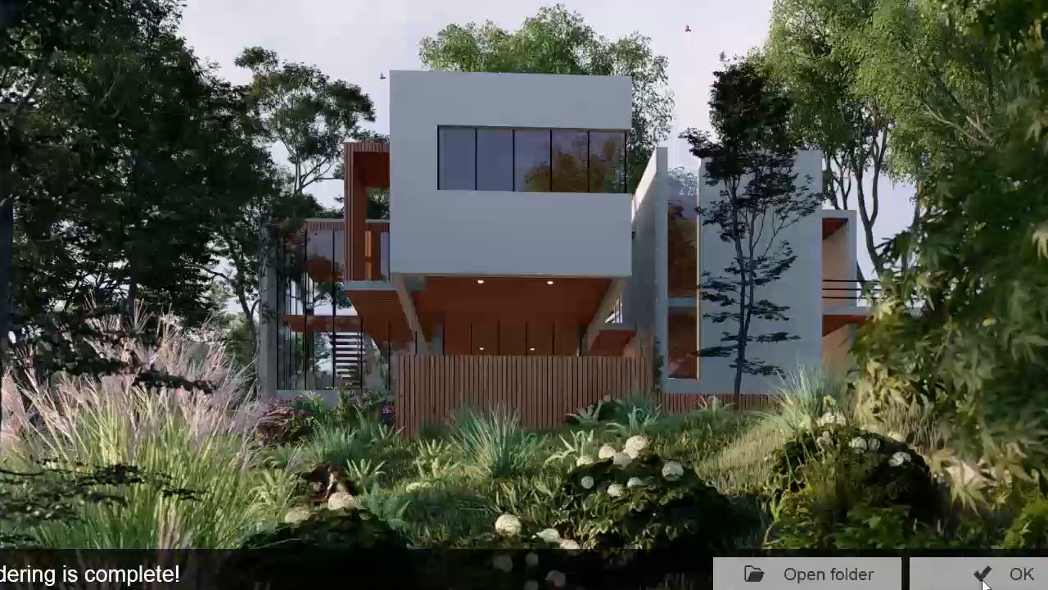
- Close the finished render and rework the slot 7 photo's effects for direct sunlight on the facade and a blue, cloudy sky
left_click(986, 577)
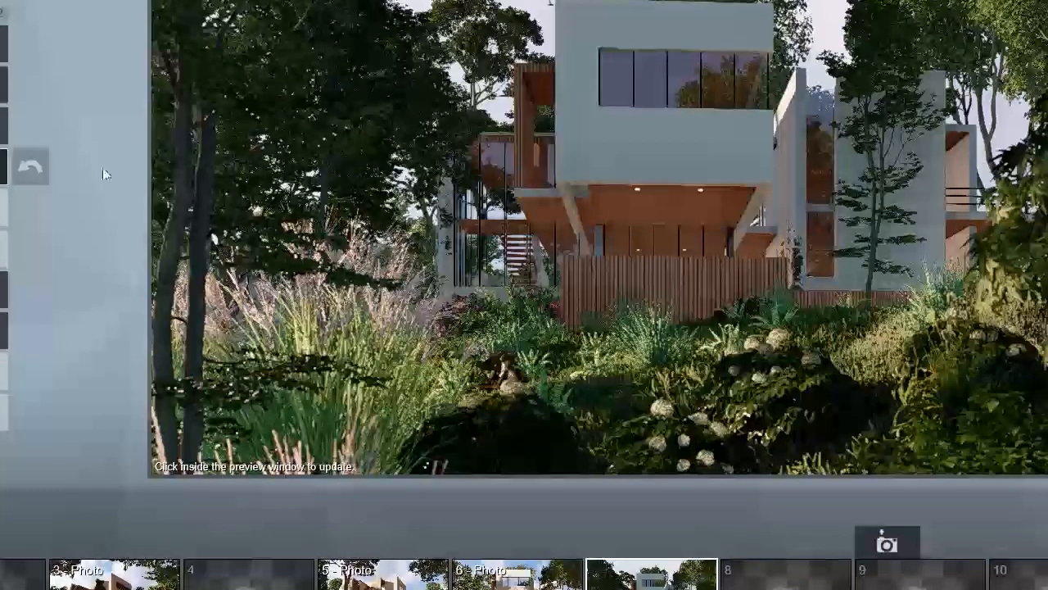
left_click(3, 167)
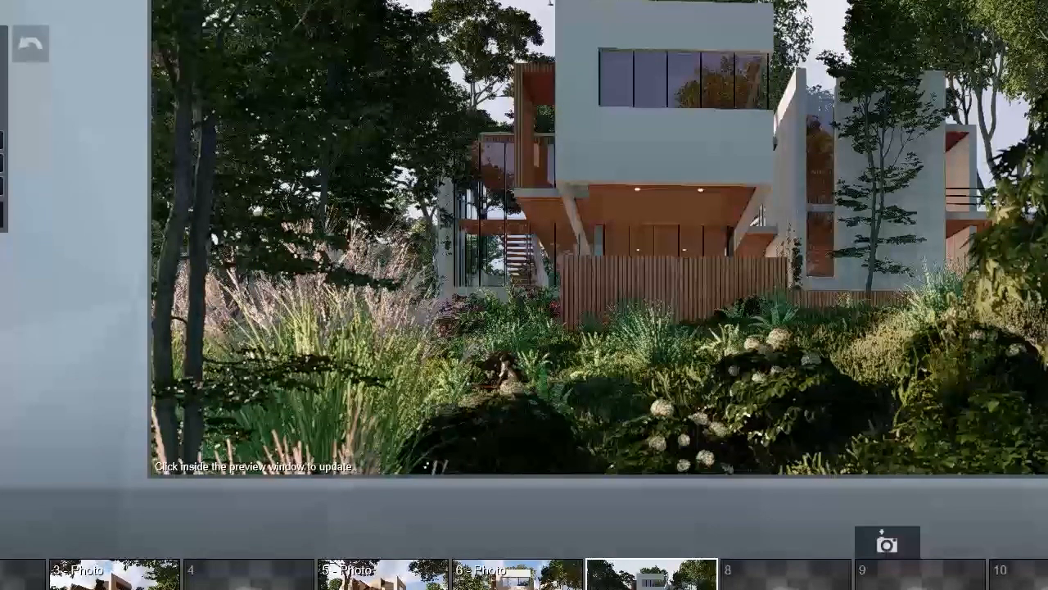
left_click(30, 44)
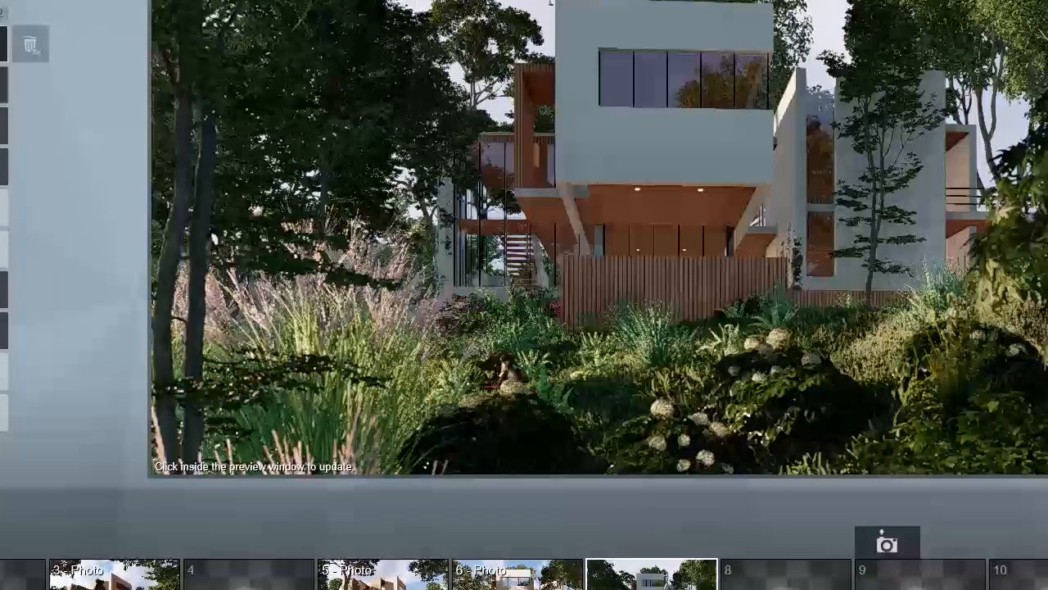
left_click(3, 84)
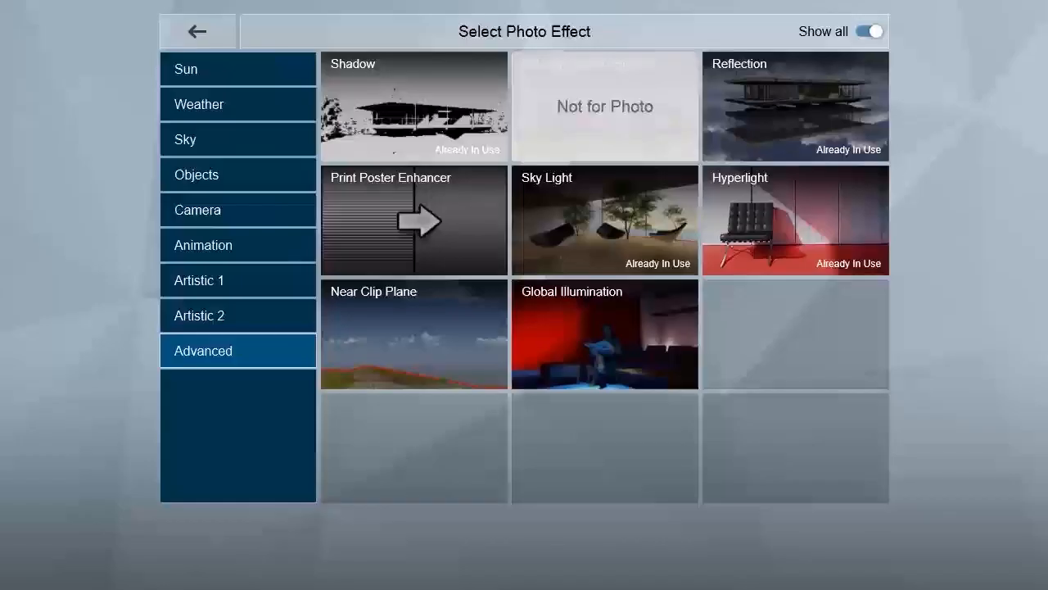
left_click(224, 137)
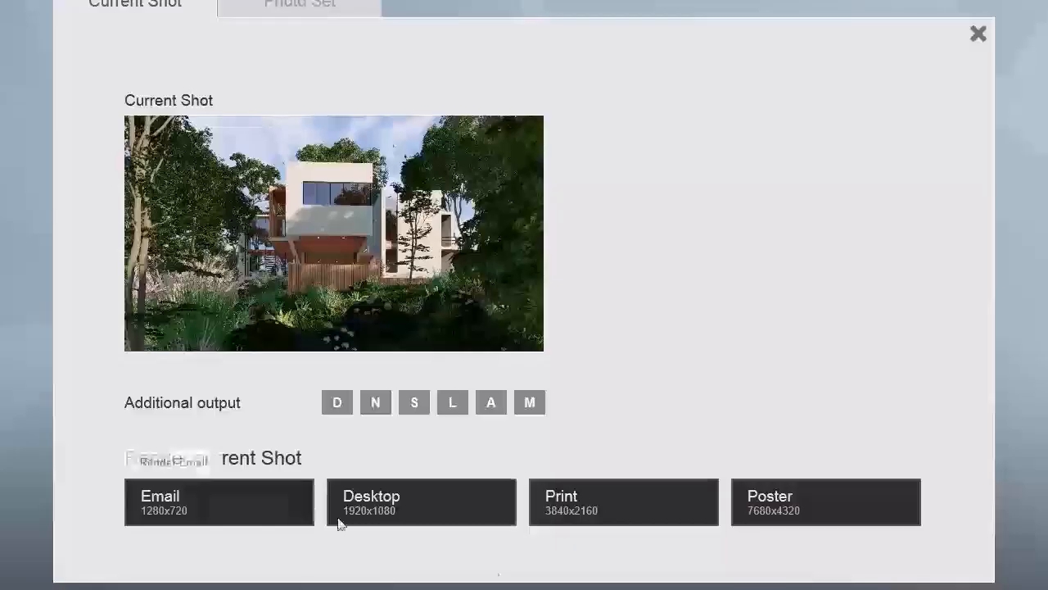
- Start a Desktop 1920x1080 render of the revised shot and pick lumion10.jpg as the save target
left_click(352, 518)
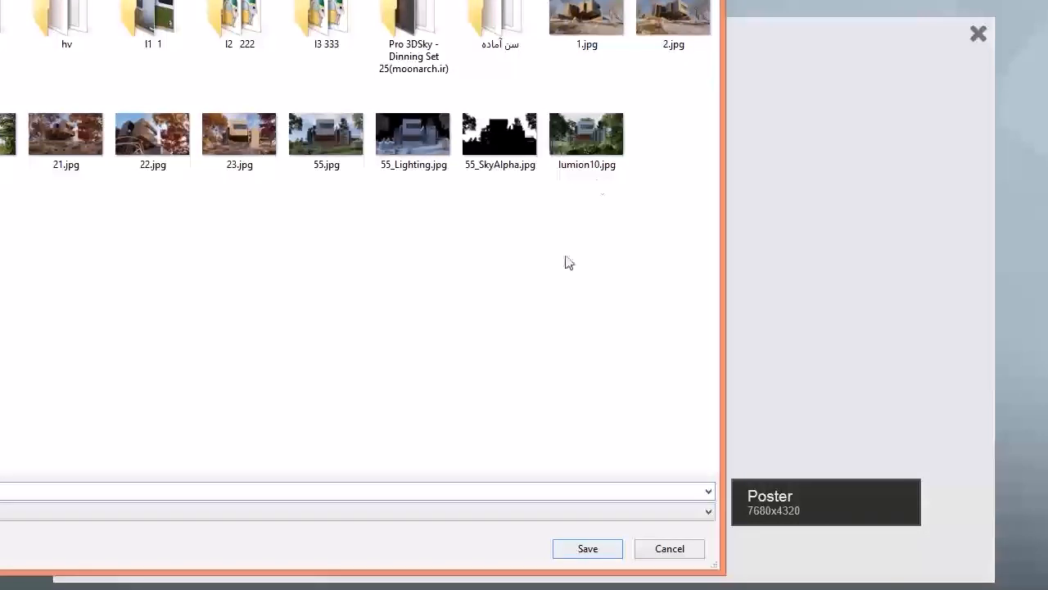
left_click(601, 151)
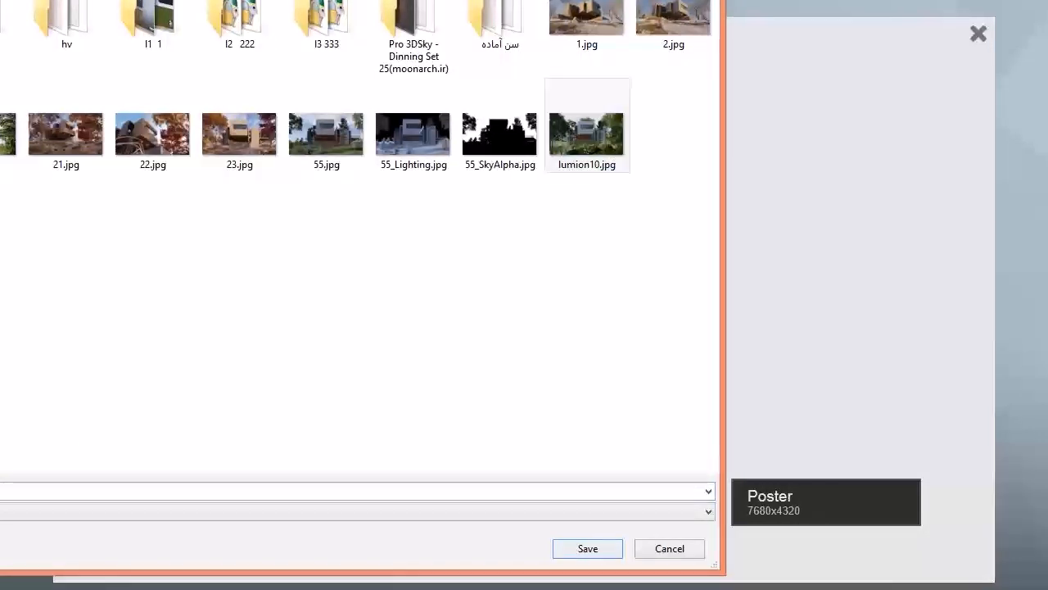
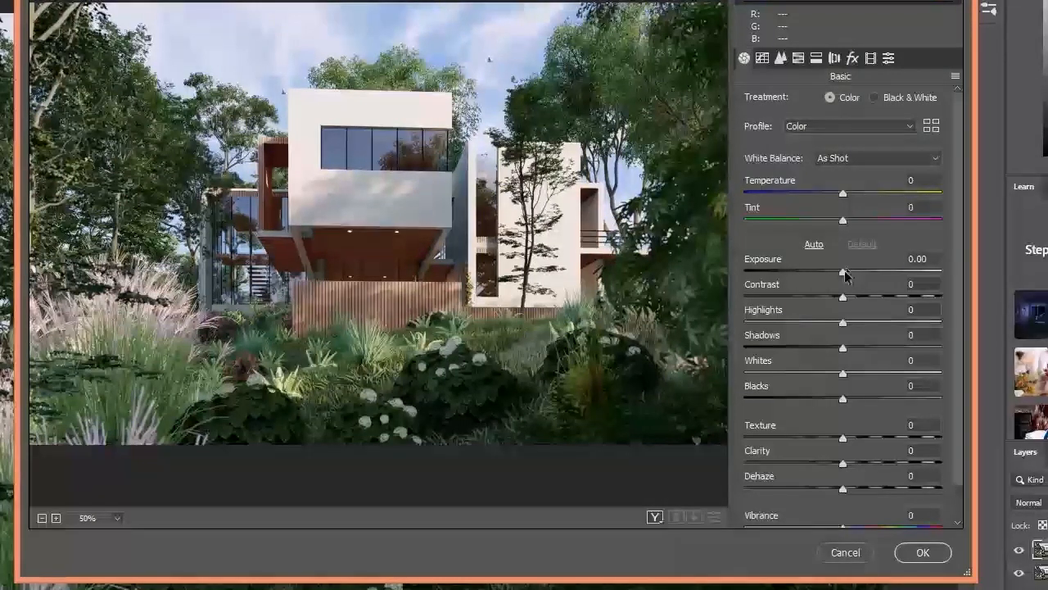
- In Photoshop's Camera Raw, set Exposure to +0.20, Contrast +3, Highlights -52, Shadows +9, Whites +30 and Blacks -7
left_click_drag(846, 277, 850, 280)
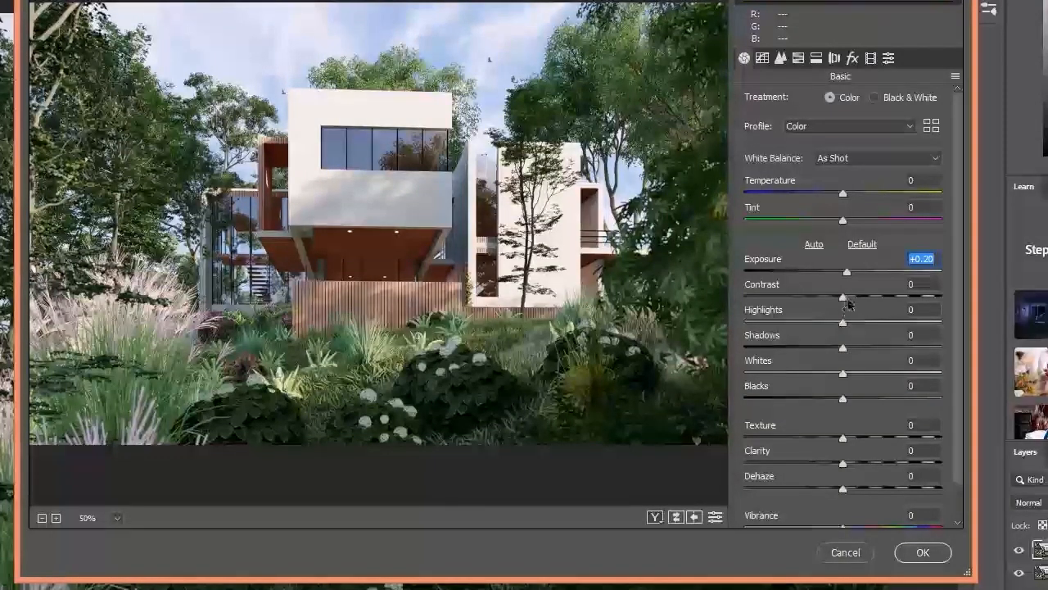
left_click_drag(846, 302, 793, 329)
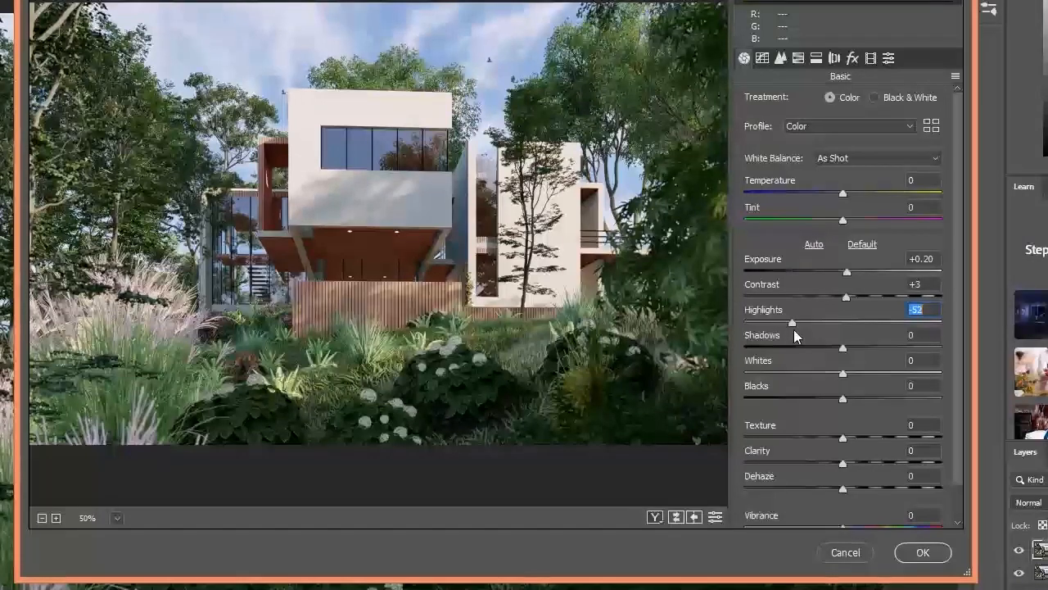
left_click(844, 349)
mouse_move(844, 349)
left_mouse_down()
mouse_move(921, 350)
mouse_move(849, 348)
left_mouse_up()
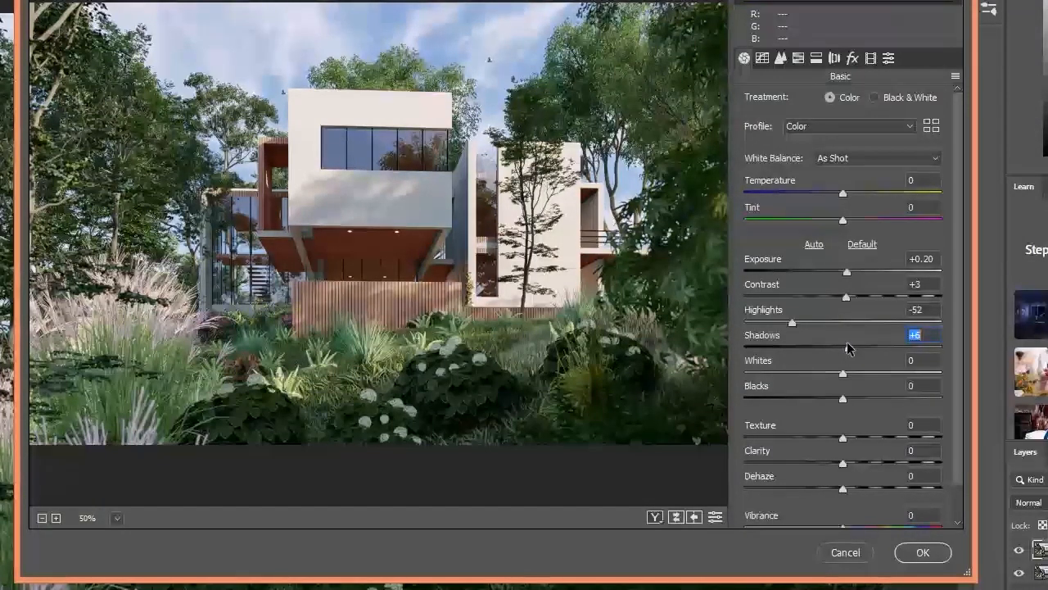
left_click_drag(850, 351, 792, 412)
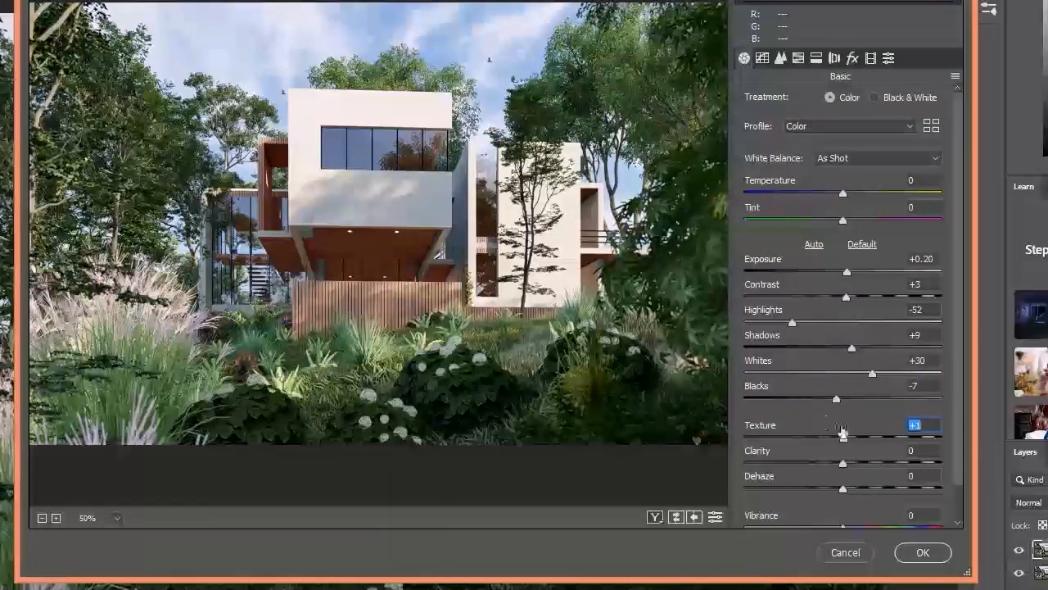
- Set the facade image's Texture to +6, Clarity to +7 and Dehaze to +3
left_click_drag(852, 439, 848, 467)
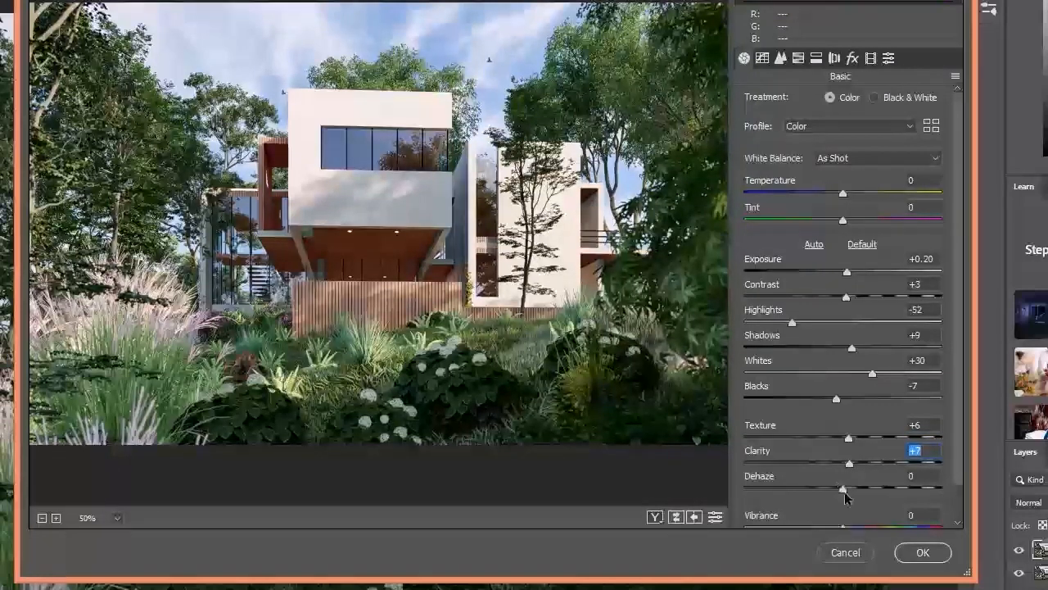
left_click_drag(845, 490, 810, 491)
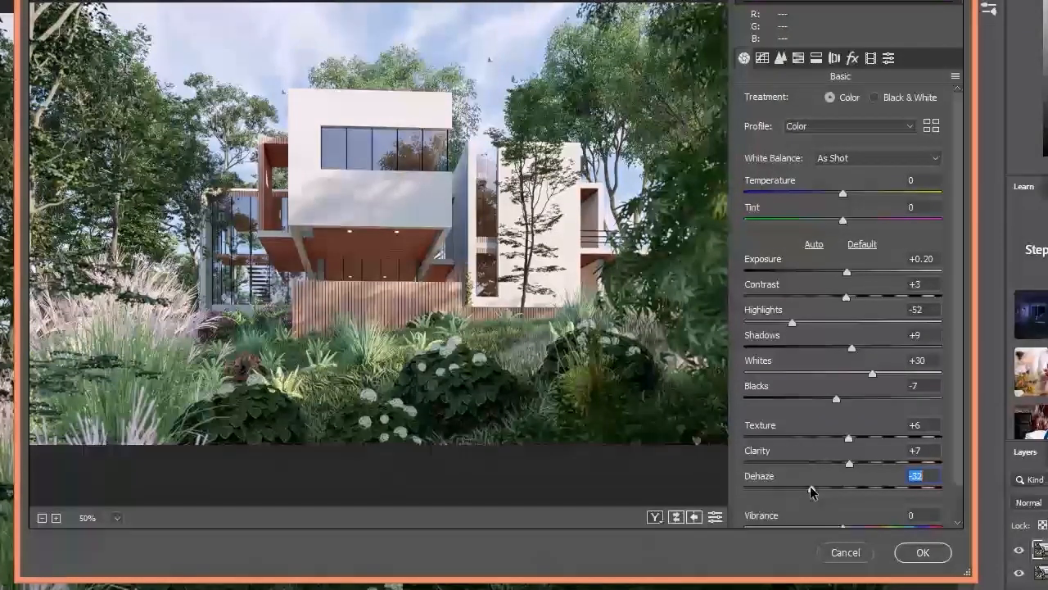
left_click_drag(811, 491, 845, 491)
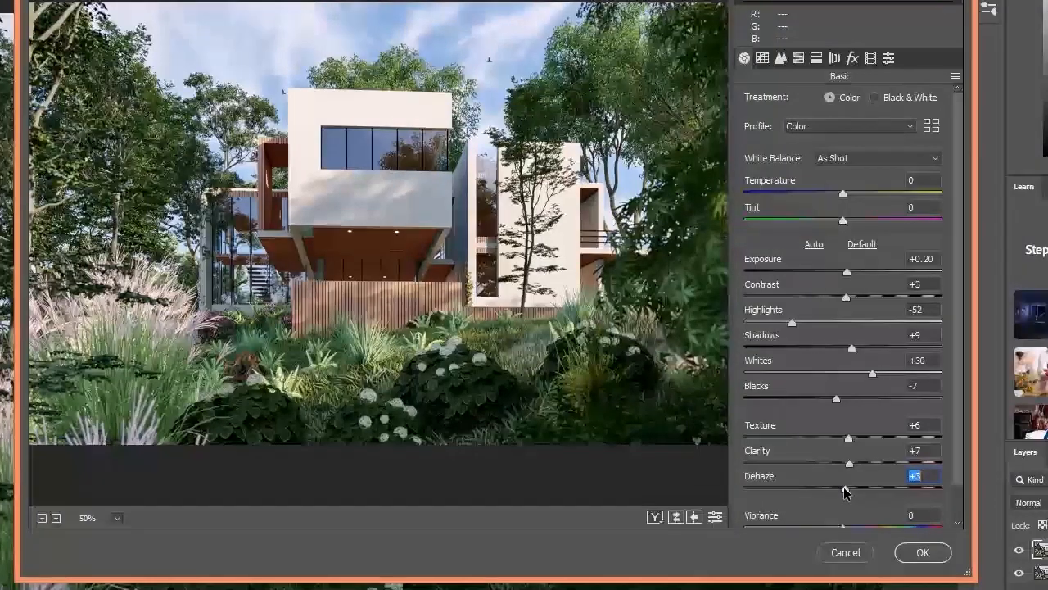
- Set the facade image's Vibrance to +3 and Saturation to -9
scroll(845, 491, "down", 1)
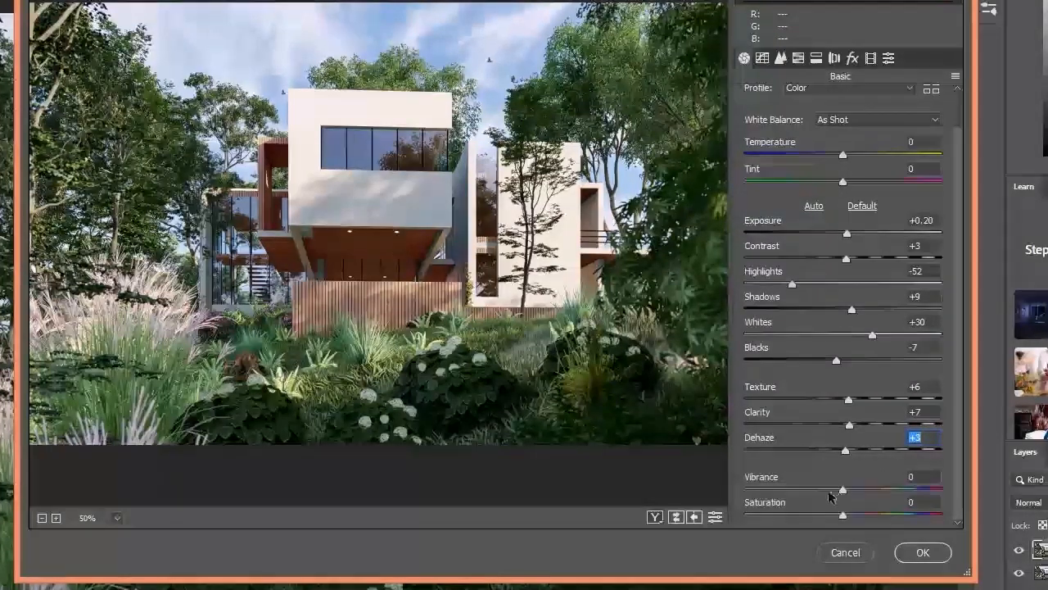
left_click_drag(841, 492, 837, 522)
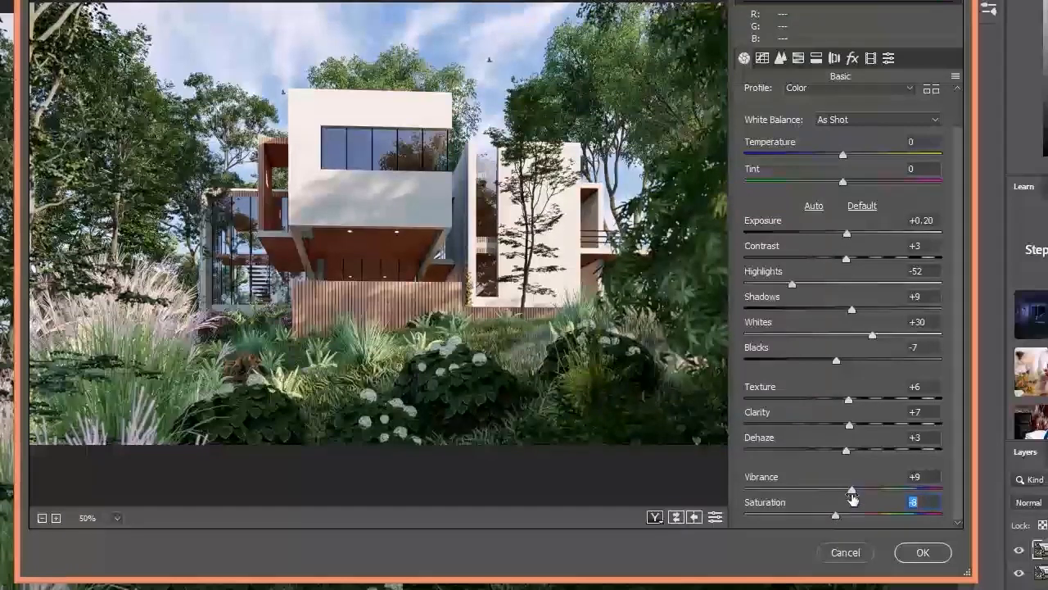
left_click(850, 490)
left_click_drag(845, 491, 833, 516)
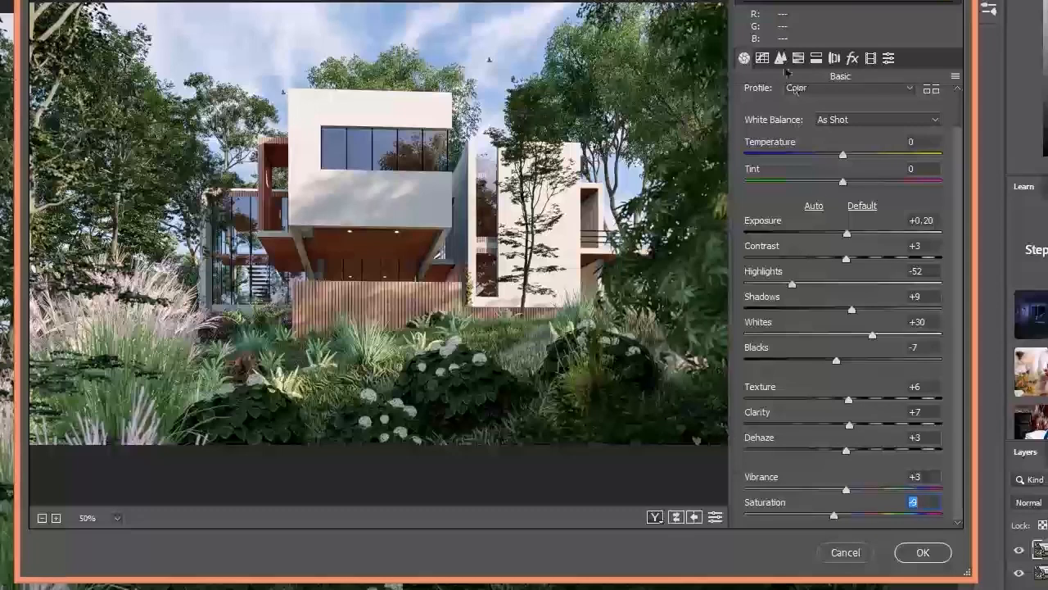
- Shape the parametric tone curve with Highlights at +49 and Lights at -25
left_click(762, 59)
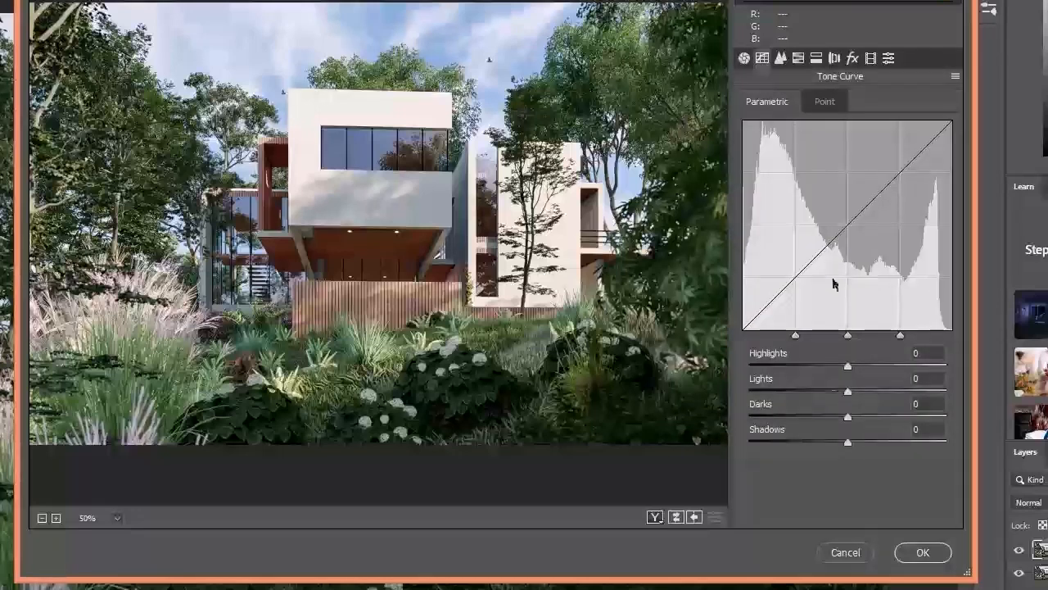
left_click_drag(851, 367, 886, 368)
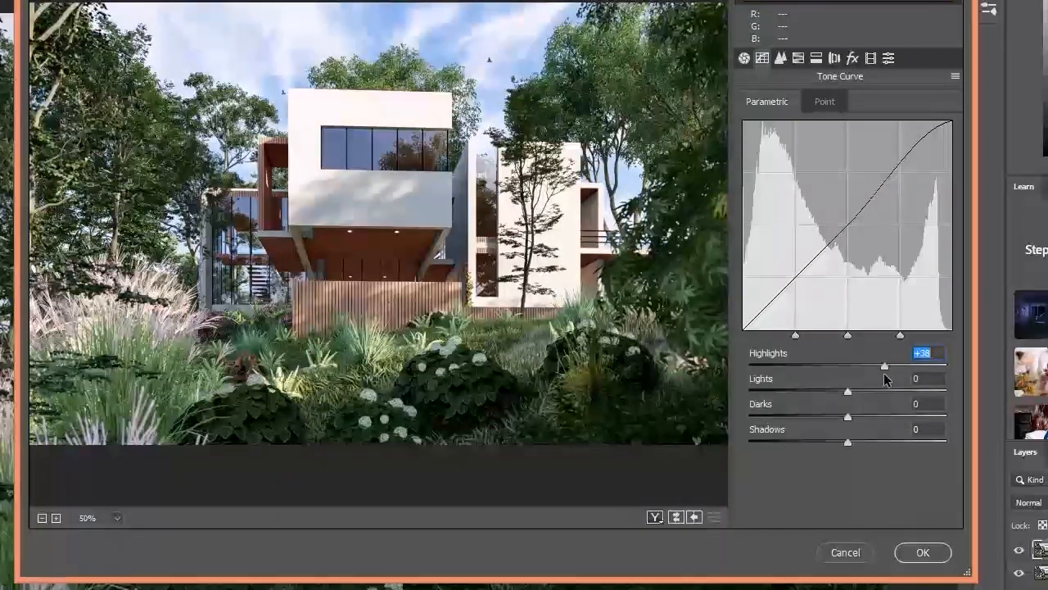
left_click_drag(884, 373, 825, 393)
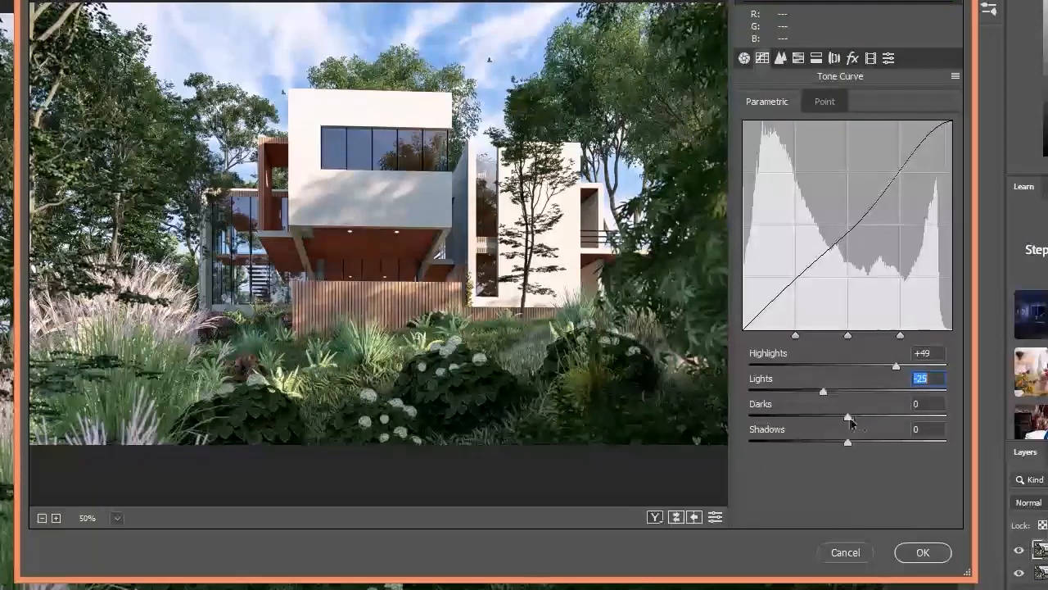
- Set the parametric tone curve's Darks to +13 and Shadows to -5
left_click_drag(847, 419, 844, 448)
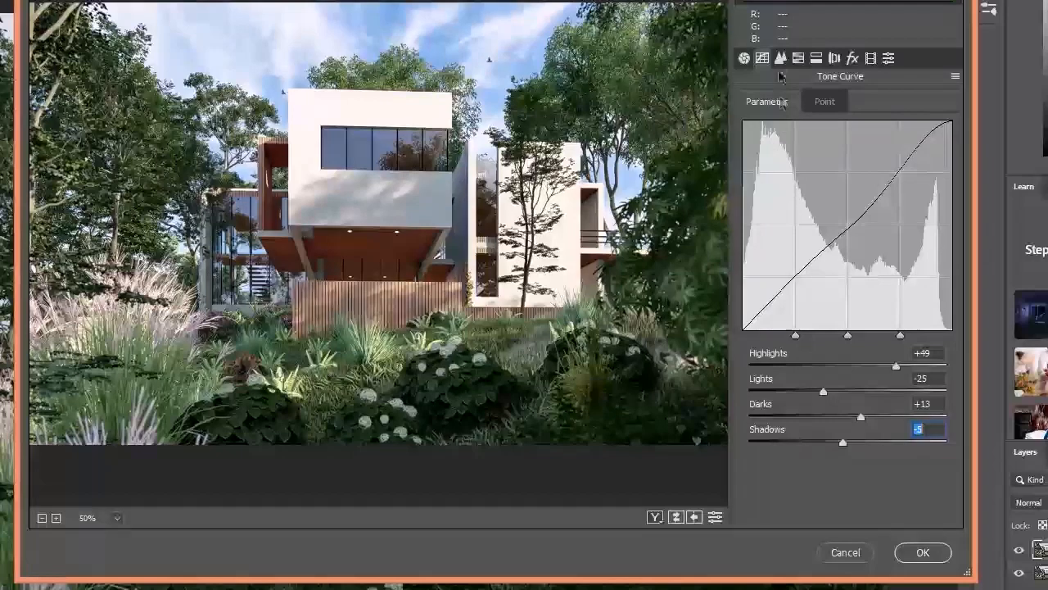
- Set the sharpening Amount to 19 and the noise reduction to Luminance 53 and Color 21
left_click(780, 59)
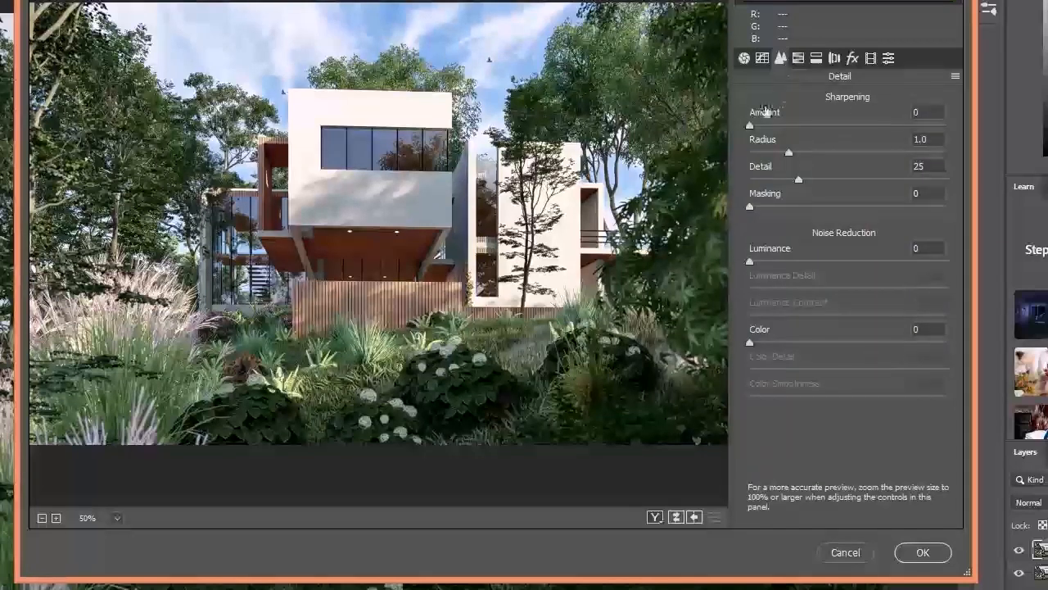
left_click_drag(750, 125, 778, 176)
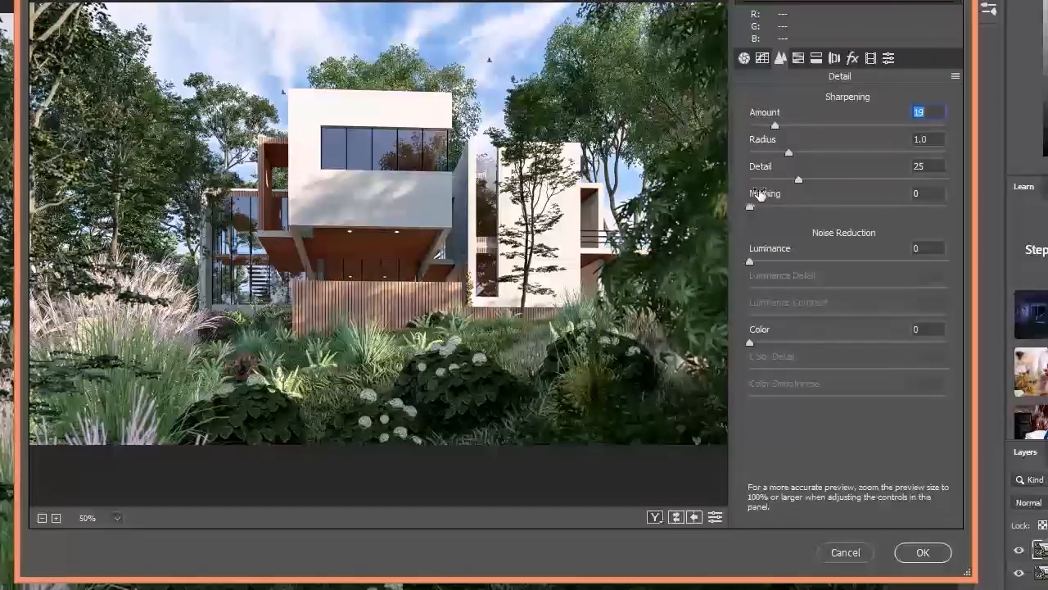
left_click_drag(752, 264, 853, 277)
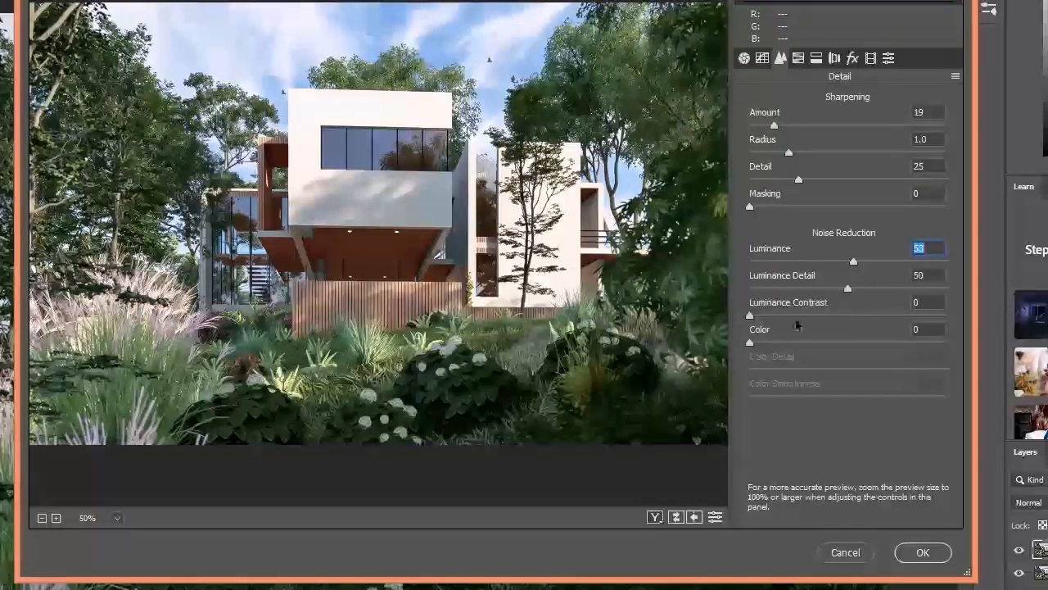
left_click_drag(749, 341, 793, 350)
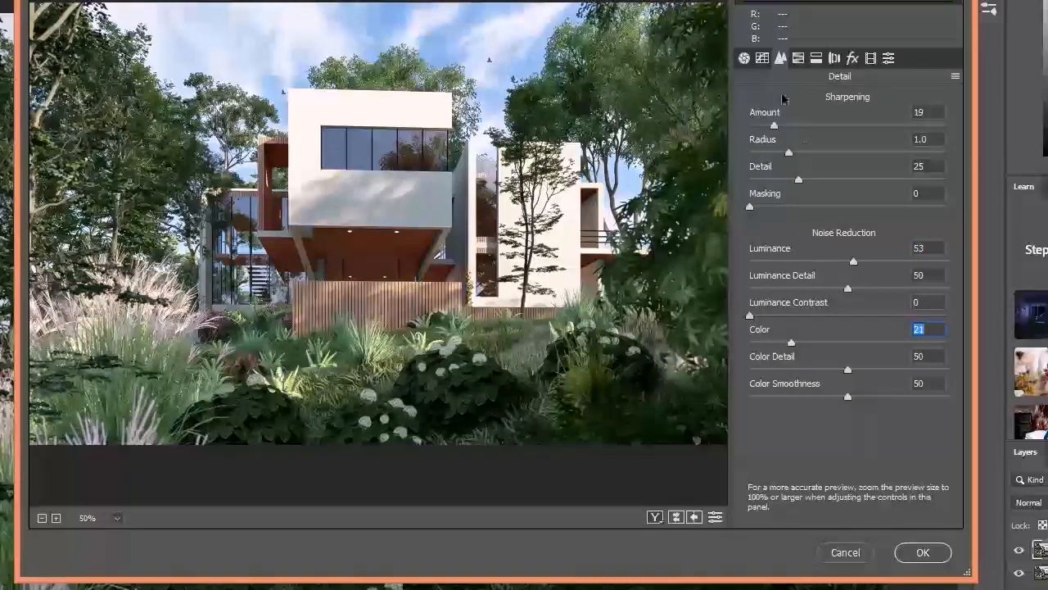
- Raise the HSL saturation of Greens to +38
left_click(798, 59)
left_click(811, 104)
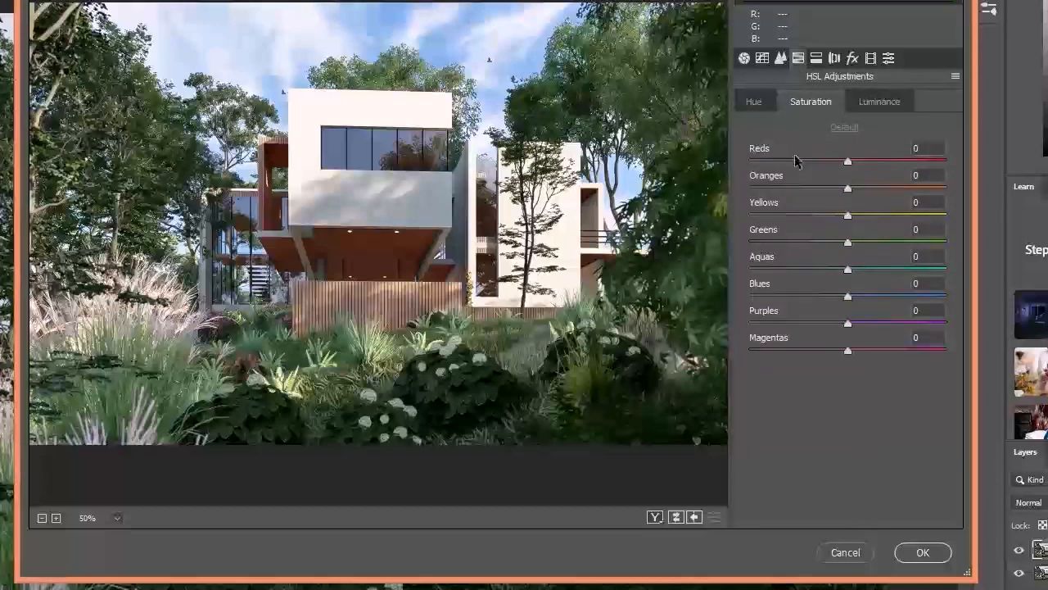
mouse_move(846, 243)
left_mouse_down()
mouse_move(792, 252)
mouse_move(918, 248)
mouse_move(818, 245)
mouse_move(829, 254)
left_mouse_up()
- Shift the HSL hues to -20 for Oranges, -11 for Yellows and -14 for Greens
left_click(754, 102)
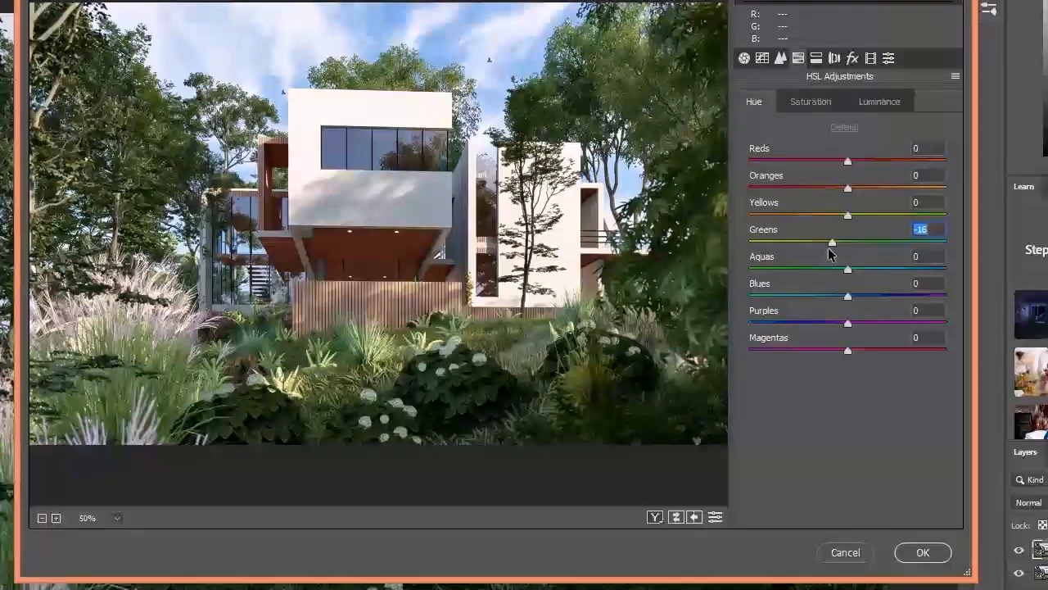
mouse_move(848, 217)
left_mouse_down()
mouse_move(895, 219)
mouse_move(766, 233)
mouse_move(837, 230)
left_mouse_up()
left_click_drag(850, 186, 827, 200)
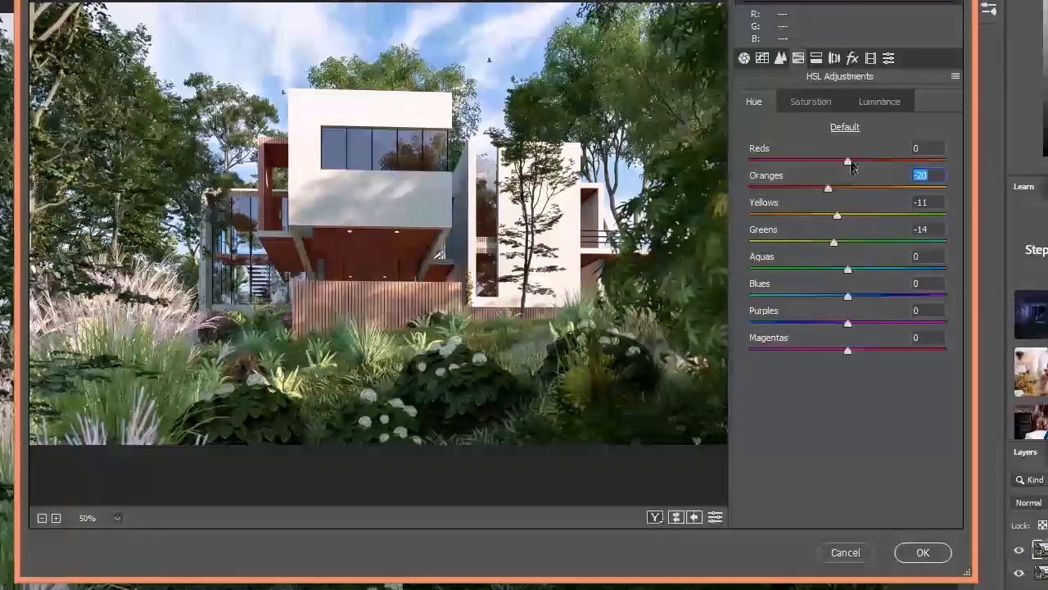
mouse_move(847, 302)
left_mouse_down()
mouse_move(882, 298)
mouse_move(853, 301)
left_mouse_up()
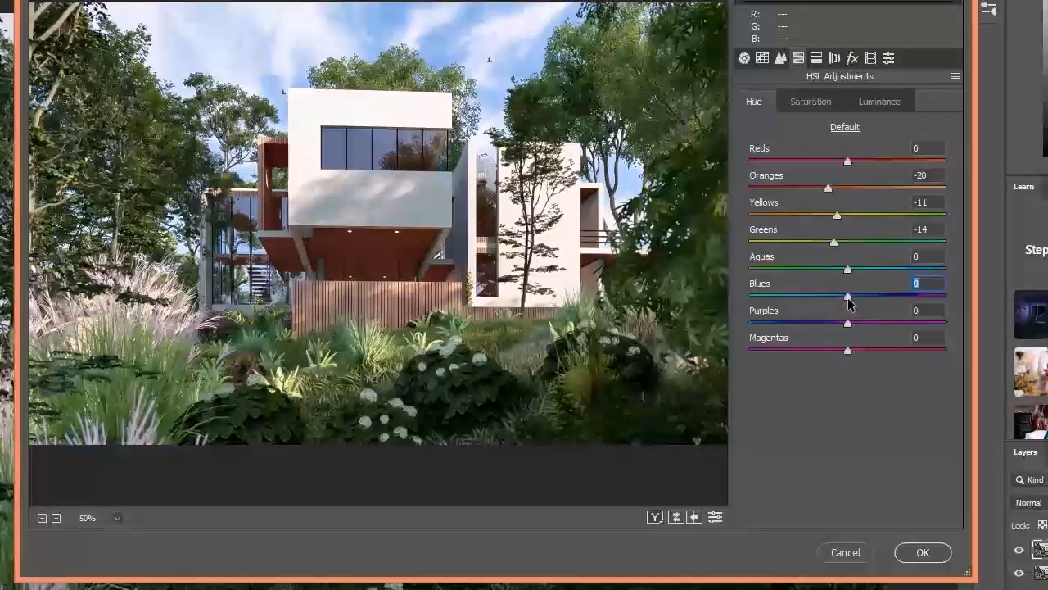
- Set the HSL saturation of Blues to +8 and of Greens to +3
left_click(811, 105)
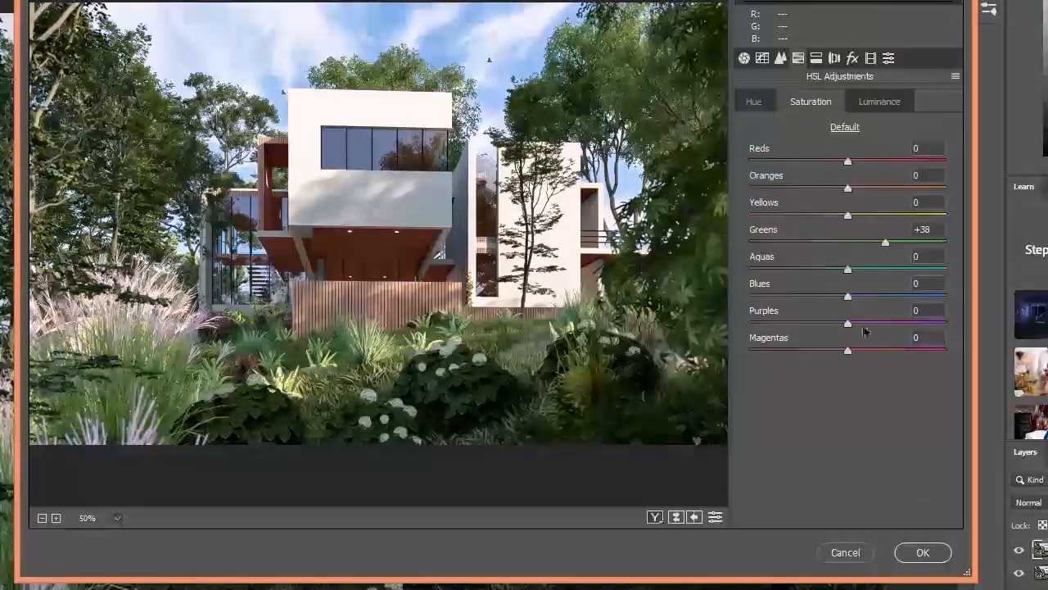
mouse_move(847, 302)
left_mouse_down()
mouse_move(878, 299)
mouse_move(859, 299)
left_mouse_up()
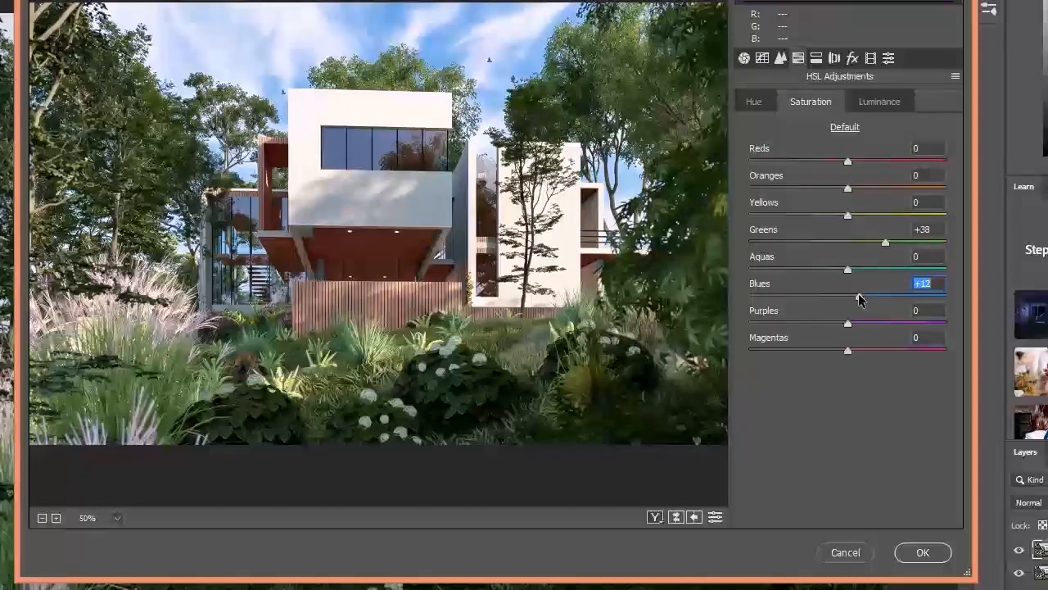
key("Down")
key("Down")
key("Down")
key("Down")
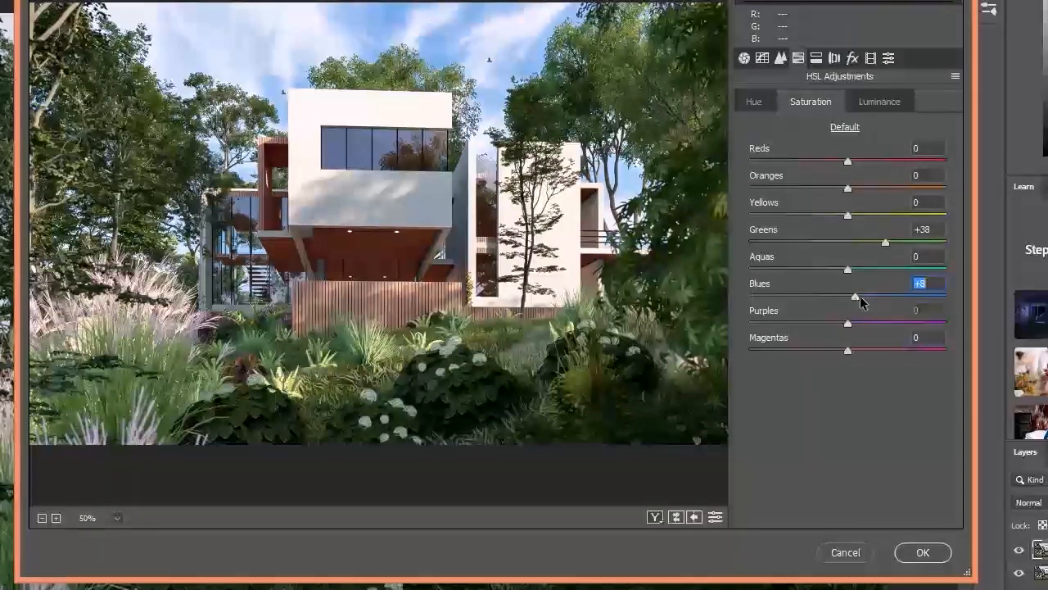
left_click_drag(885, 242, 851, 243)
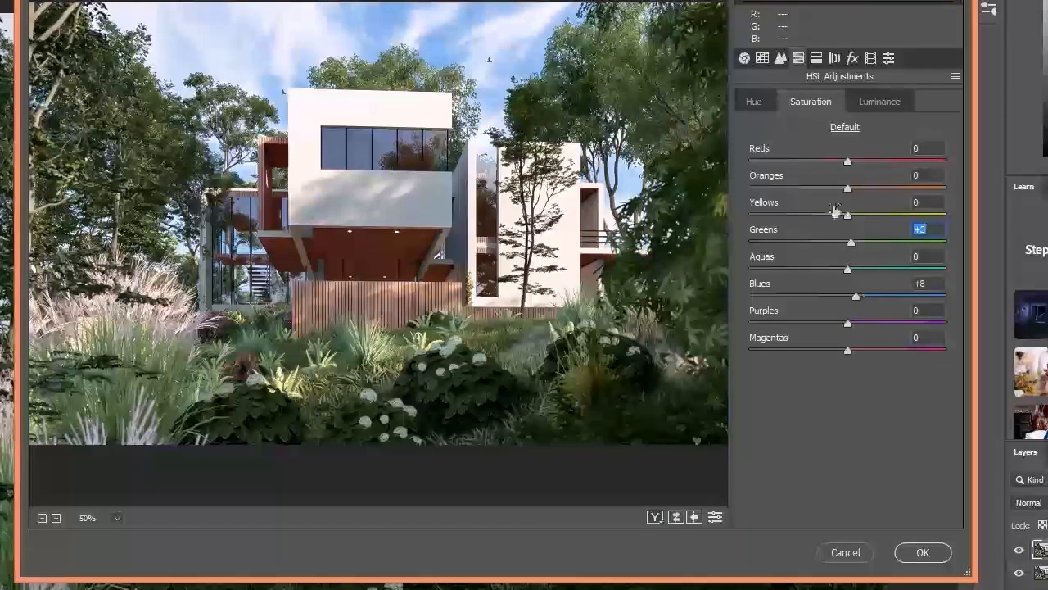
- Set the HSL luminance to +20 for Oranges, +37 for Yellows, +28 for Greens and -7 for Blues
left_click(879, 101)
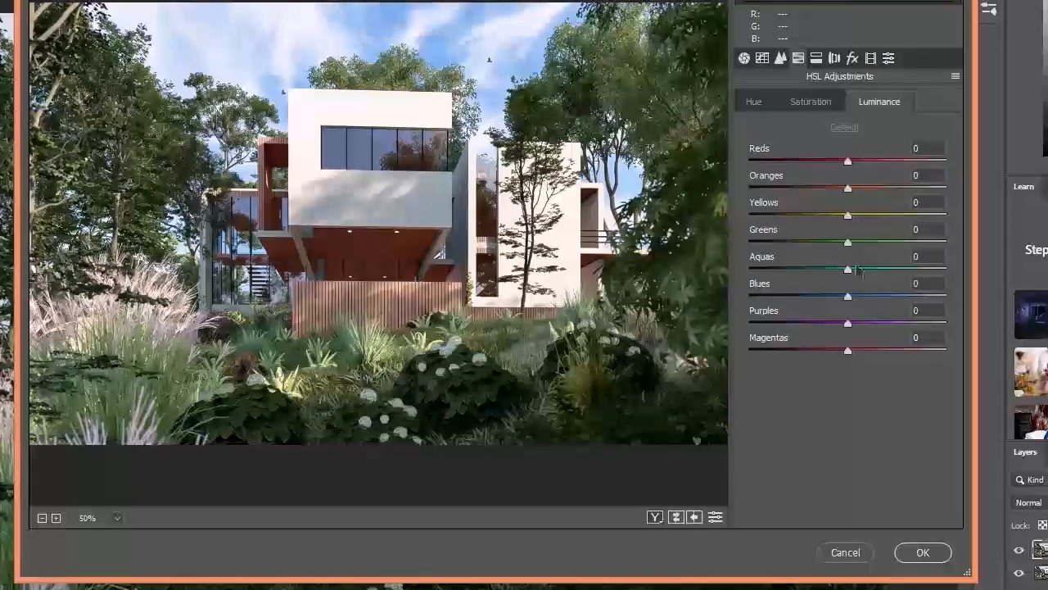
left_click_drag(848, 187, 901, 216)
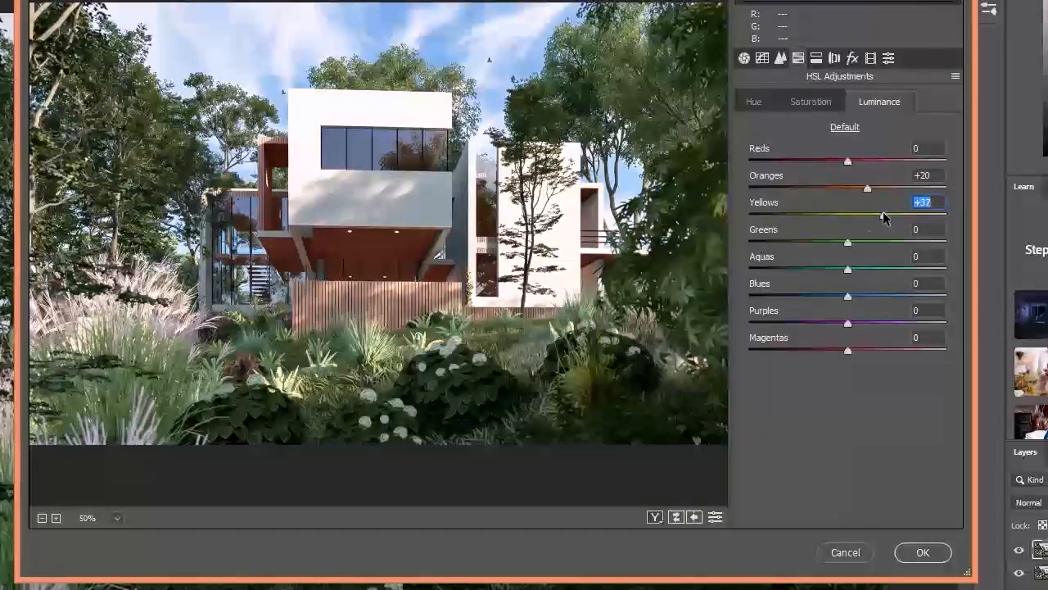
left_click_drag(848, 242, 934, 239)
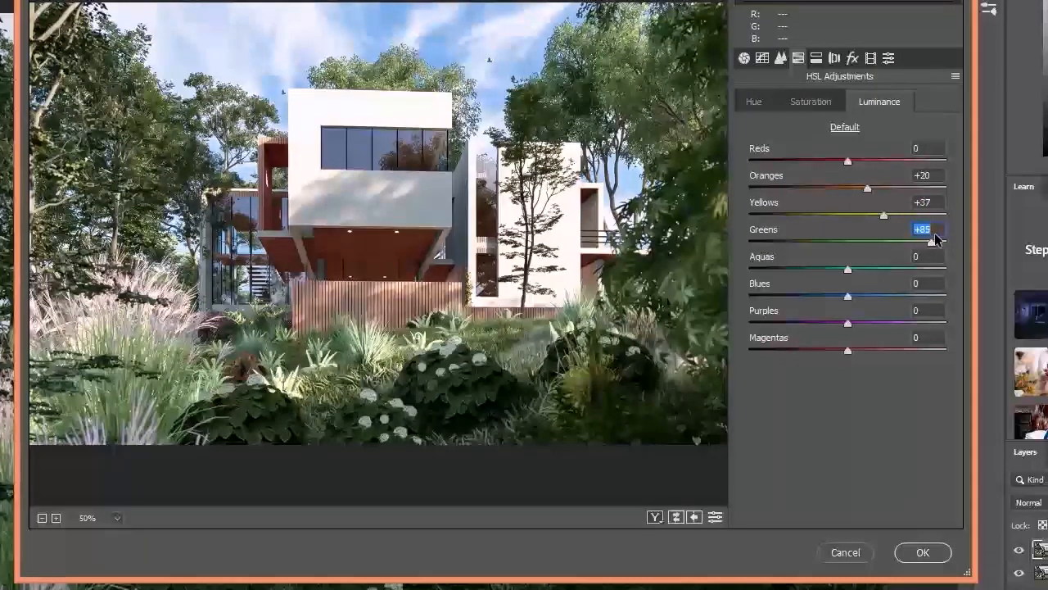
left_click_drag(936, 238, 875, 241)
mouse_move(848, 295)
left_mouse_down()
mouse_move(892, 301)
mouse_move(824, 298)
mouse_move(847, 299)
mouse_move(823, 305)
mouse_move(840, 306)
left_mouse_up()
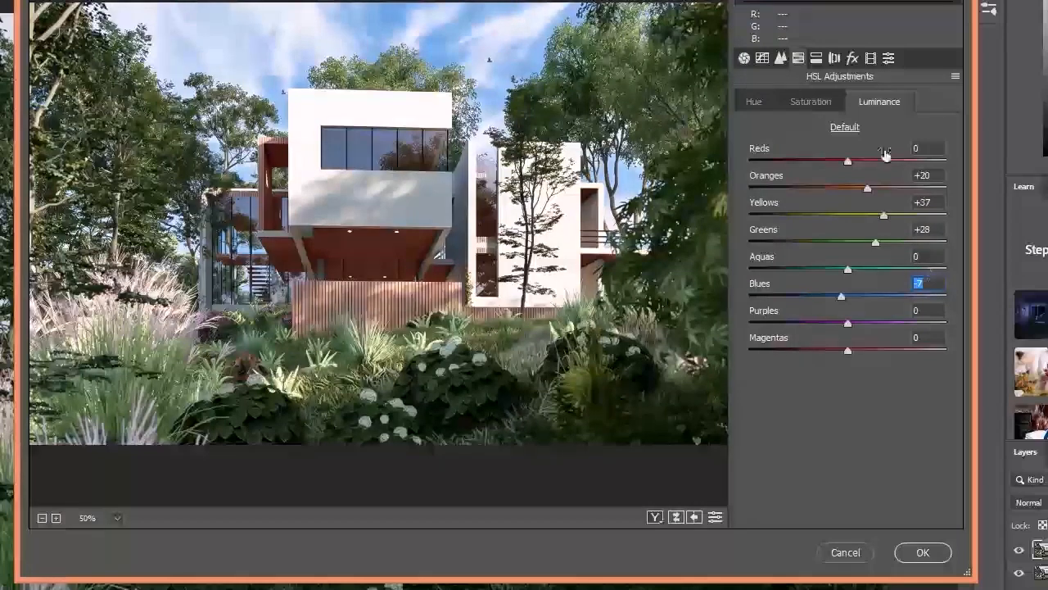
- Darken the image corners with a lens correction Vignetting Amount of -43
left_click(817, 58)
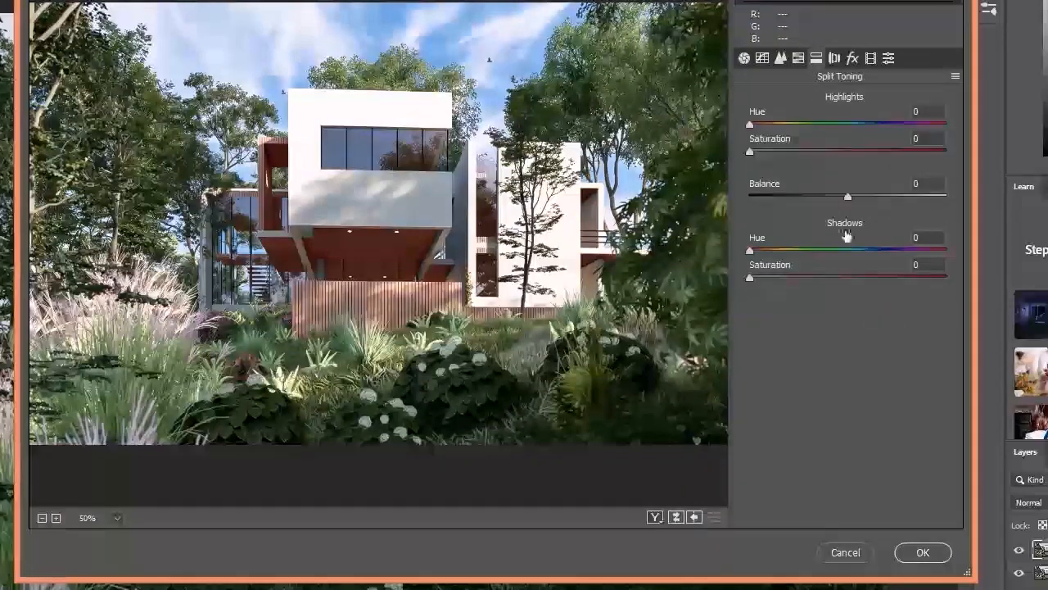
left_click(835, 58)
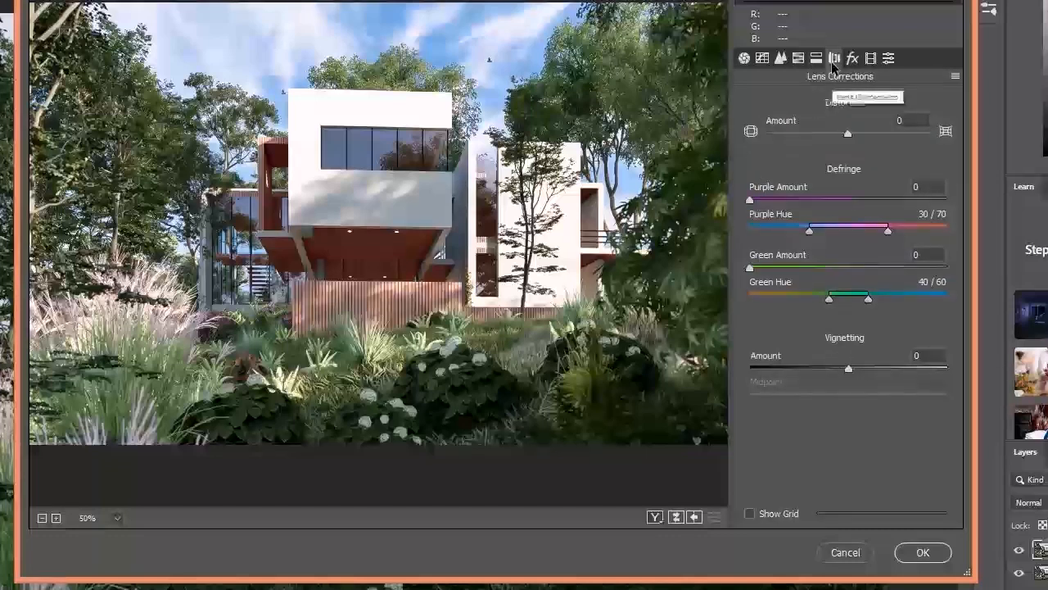
left_click_drag(847, 373, 805, 369)
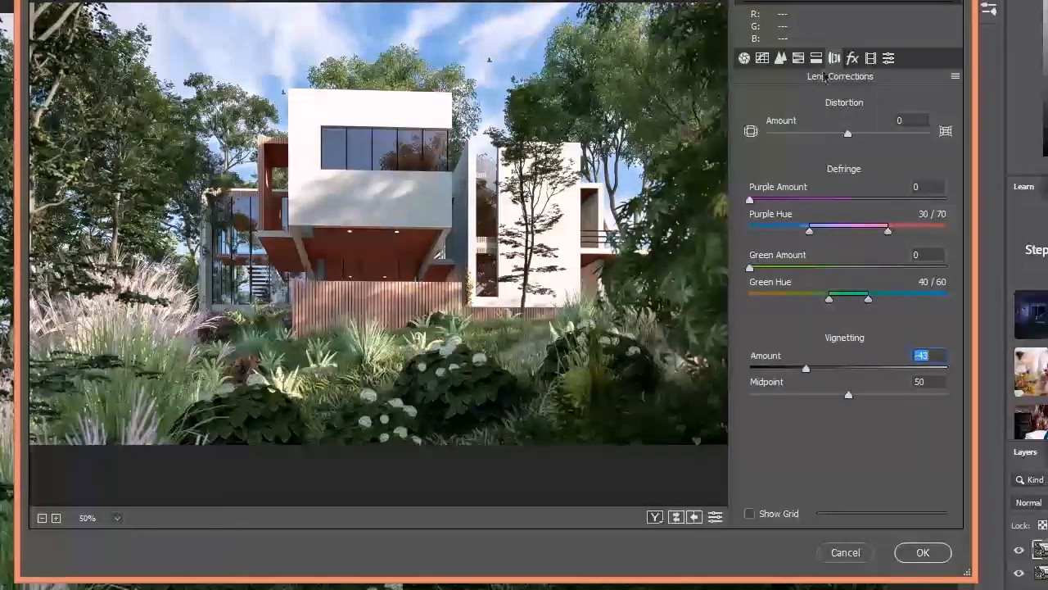
- Add a Highlight Priority post-crop vignette with Amount -21 and Midpoint 63, and apply the Camera Raw grade
left_click(852, 58)
mouse_move(845, 274)
left_mouse_down()
mouse_move(825, 276)
mouse_move(874, 298)
mouse_move(828, 272)
left_mouse_up()
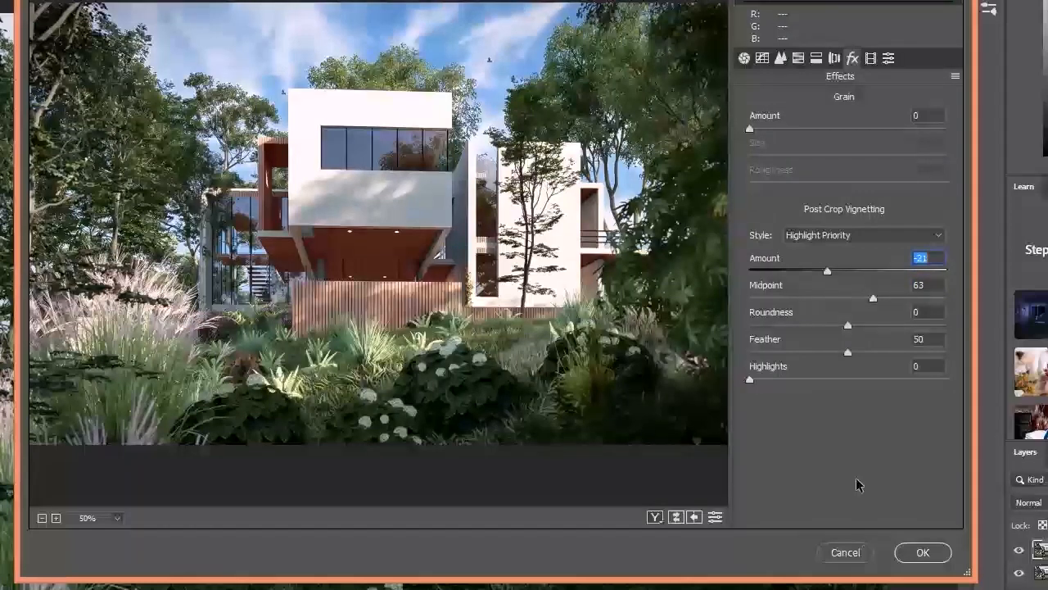
left_click(919, 555)
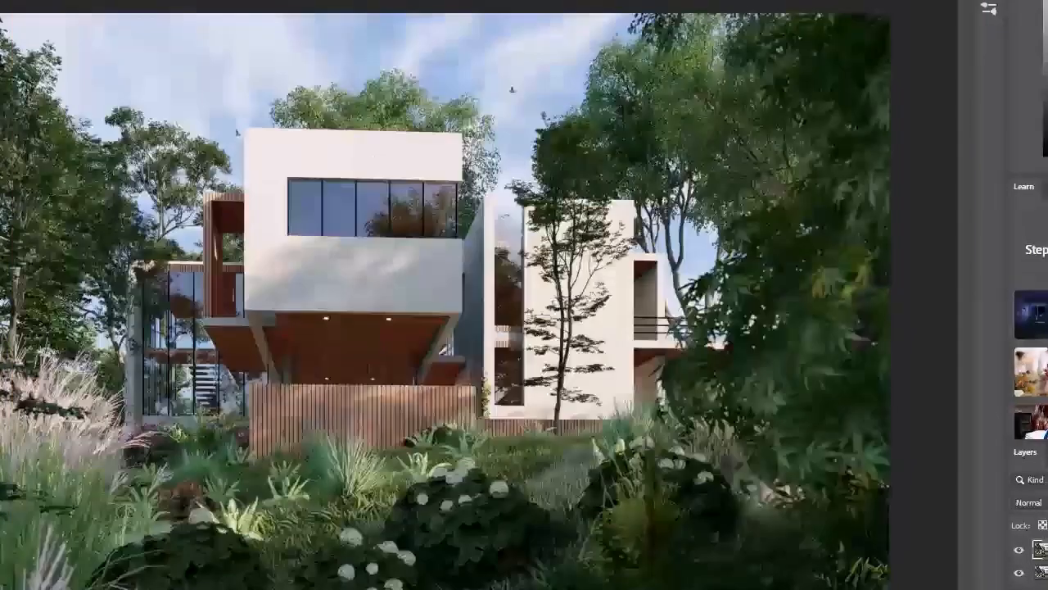
- Compare the facade image with and without the graded top layer
left_click(1017, 560)
left_click(1018, 561)
left_click(1017, 560)
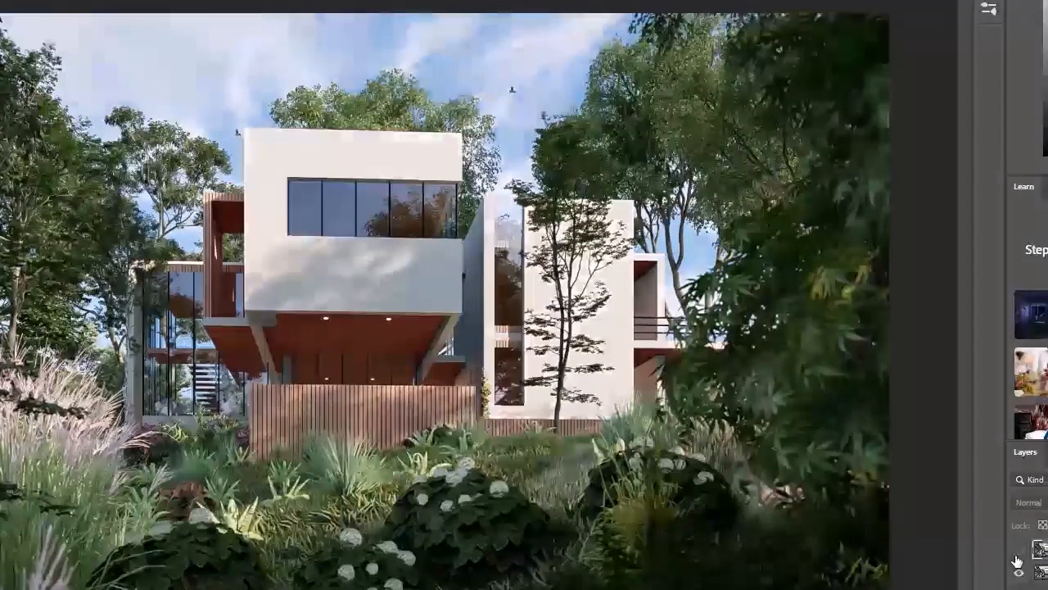
left_click(1018, 560)
left_click(1018, 560)
left_click(1018, 560)
left_click(1017, 560)
left_click(1018, 560)
left_click(1017, 561)
left_click(1017, 560)
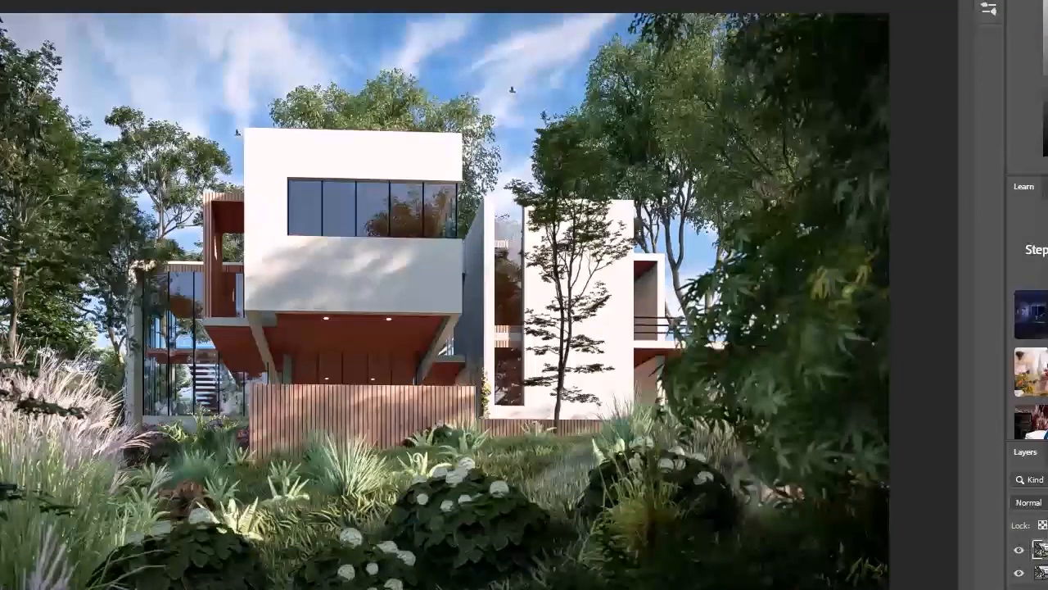
- Crop the facade image narrower by trimming strips off its left and right sides
key("c")
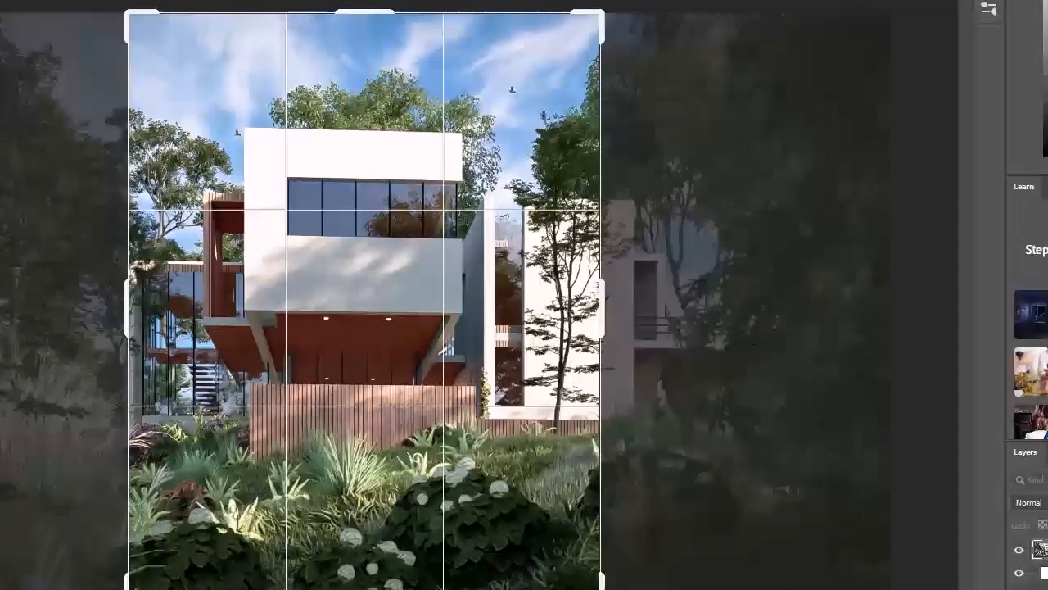
left_click_drag(128, 307, 52, 307)
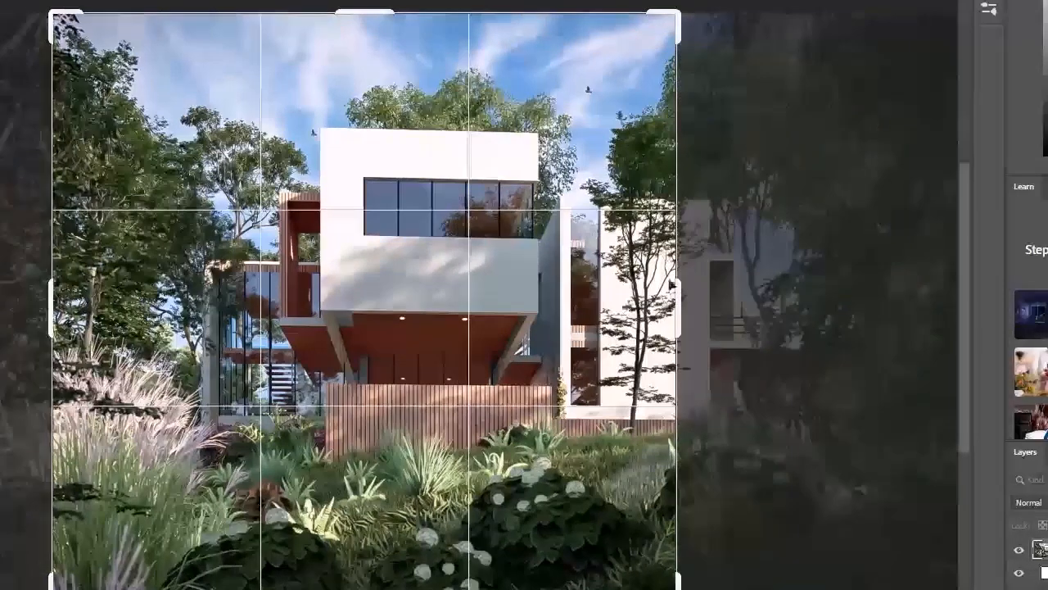
left_click_drag(678, 293, 813, 299)
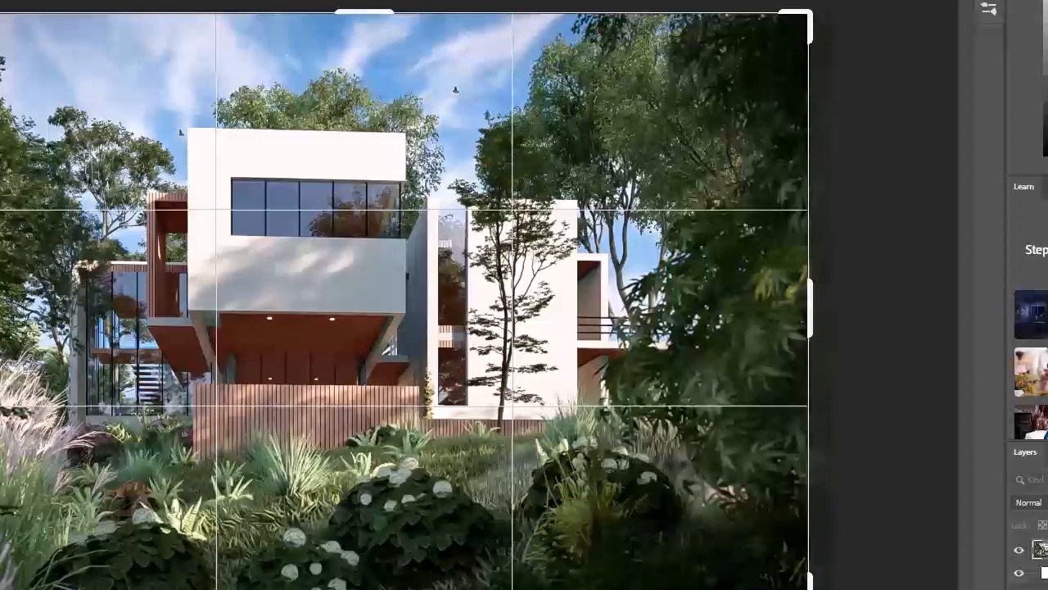
left_click_drag(10, 308, 0, 308)
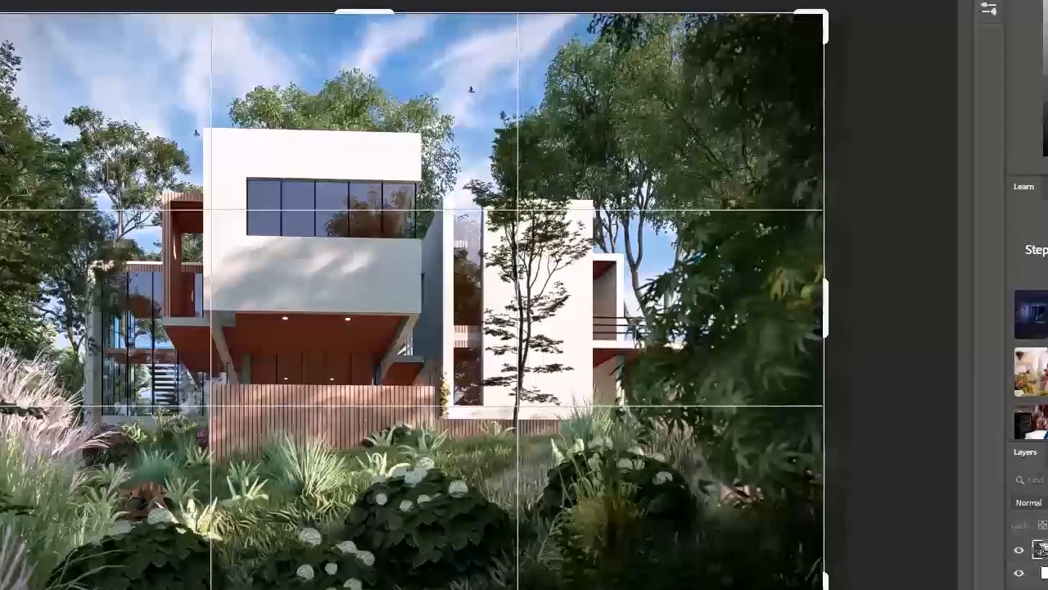
key("Return")
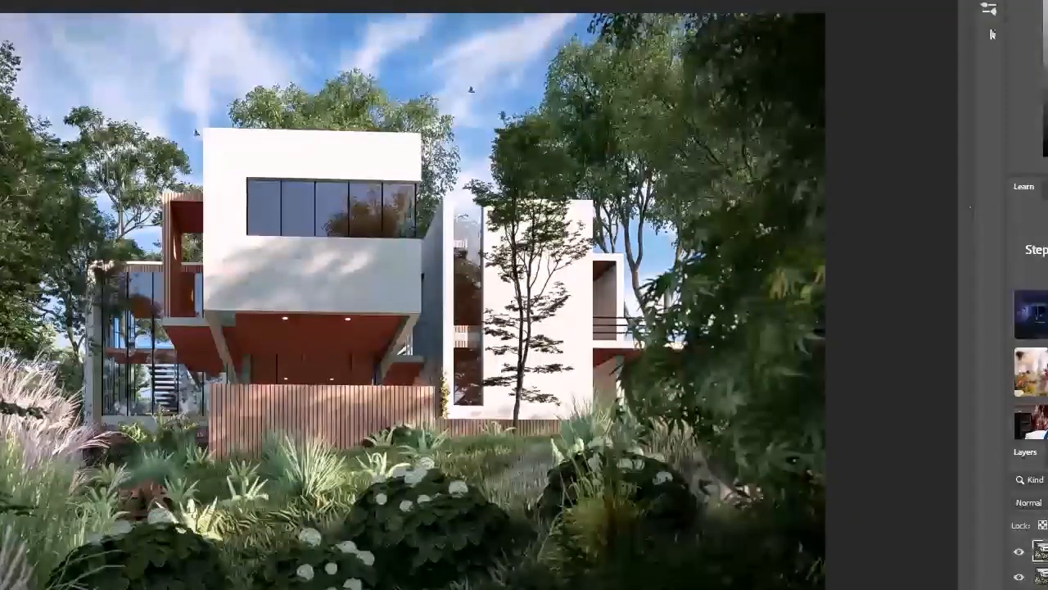
- Compare the image before and after the crop by switching between its history states
left_click(990, 1)
left_click(852, 1)
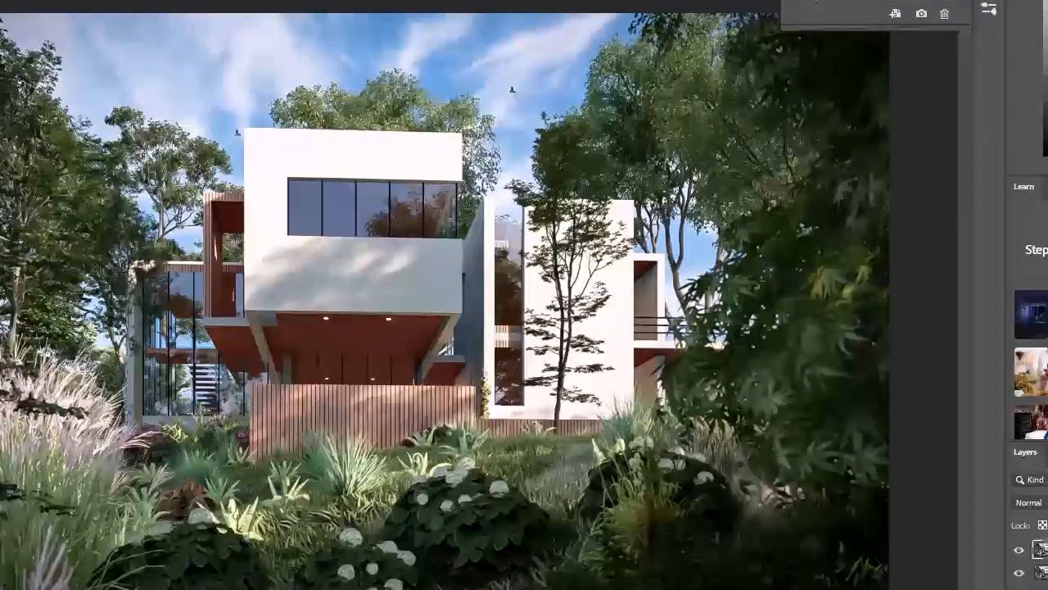
left_click(880, 2)
left_click(884, 1)
left_click(881, 2)
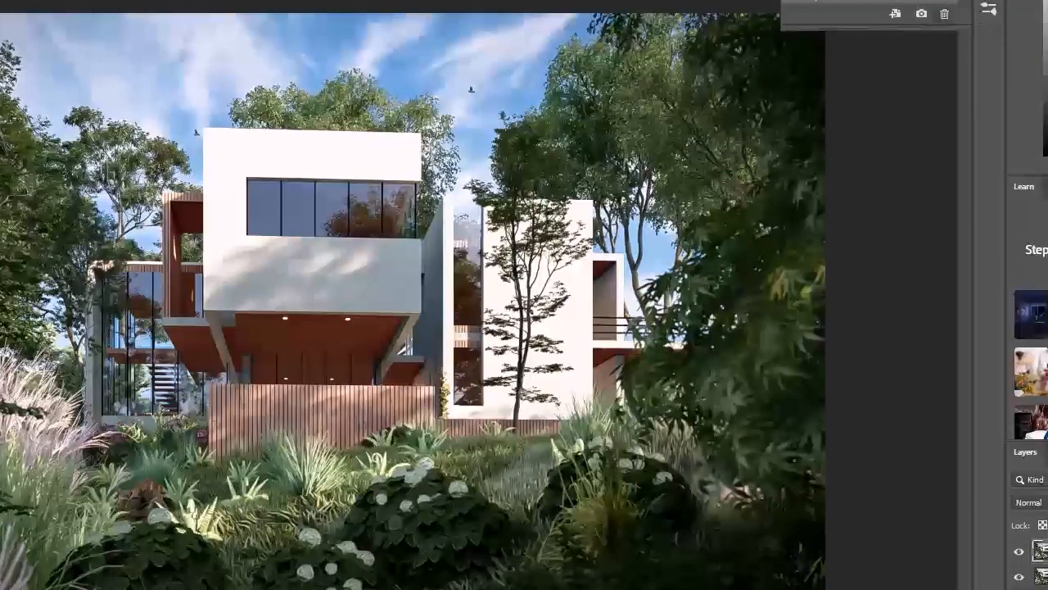
left_click(959, 1)
- Save a copy of the cropped facade image in JPEG format in the folder with the earlier renders
key("ctrl+shift+s")
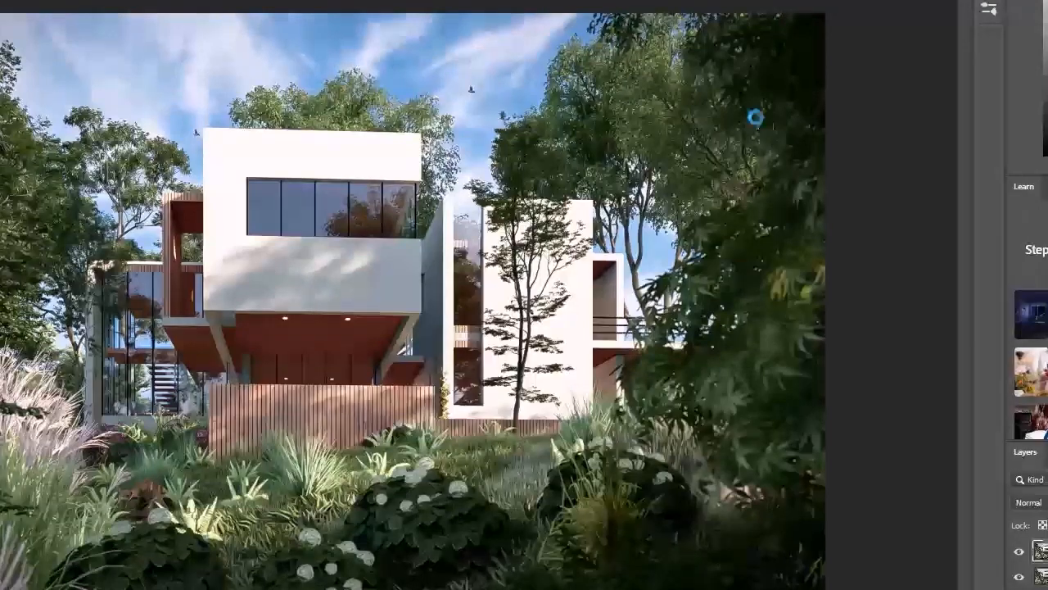
left_click(517, 384)
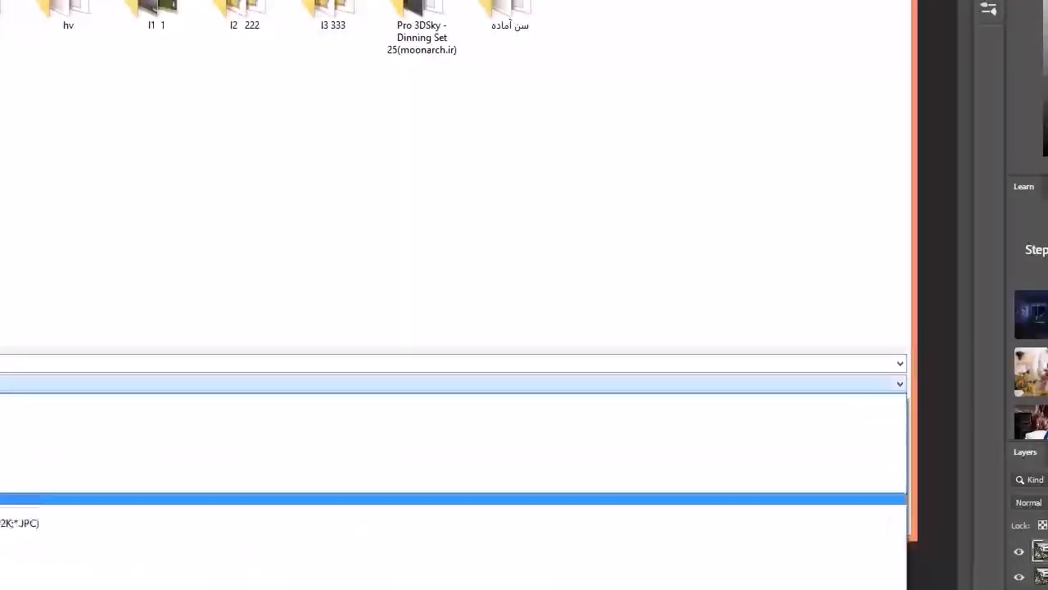
left_click(516, 510)
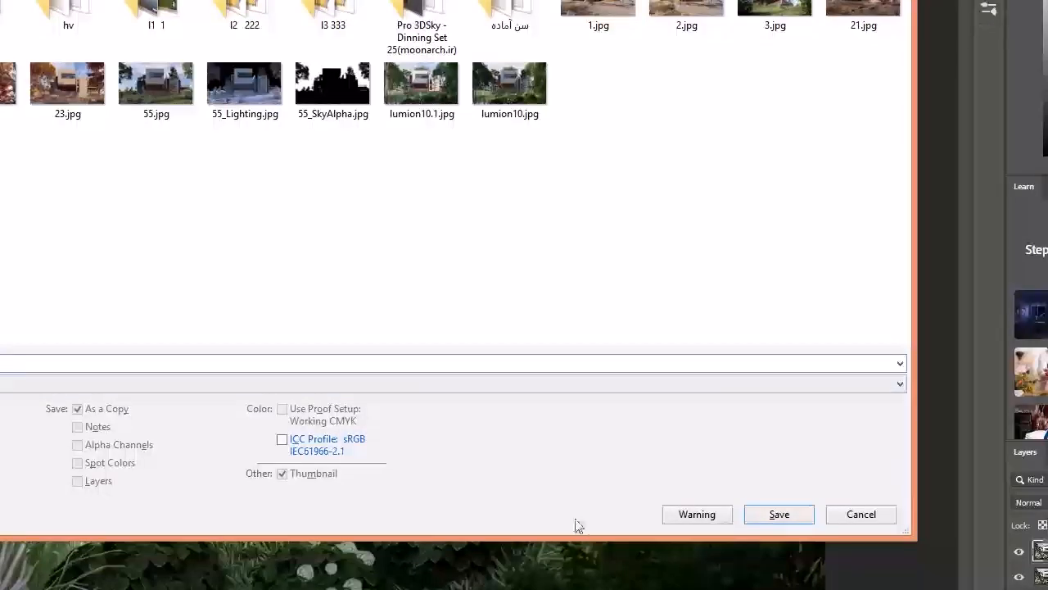
left_click(774, 516)
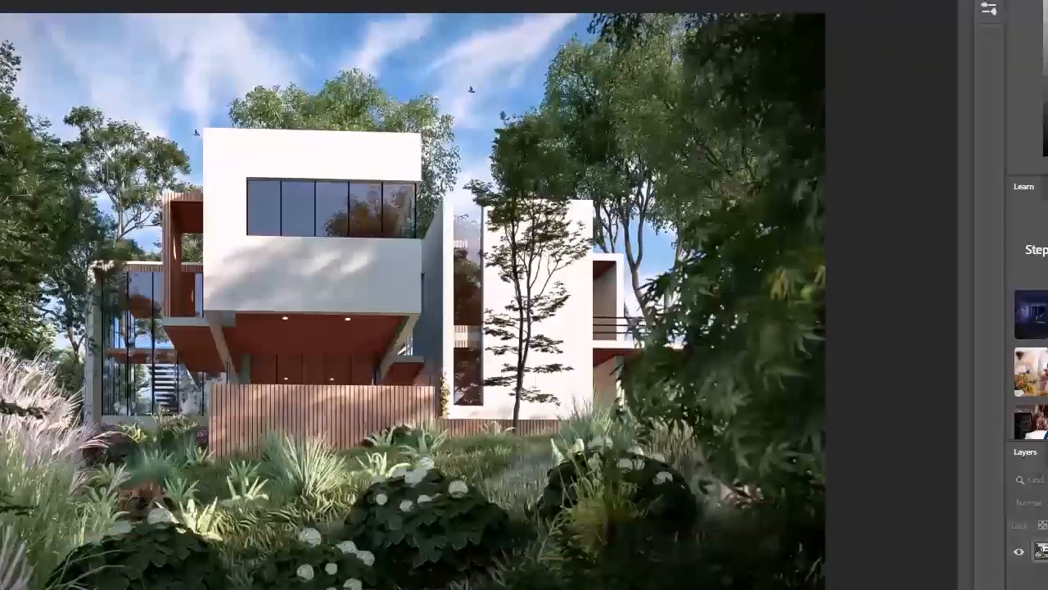
key("ctrl+j")
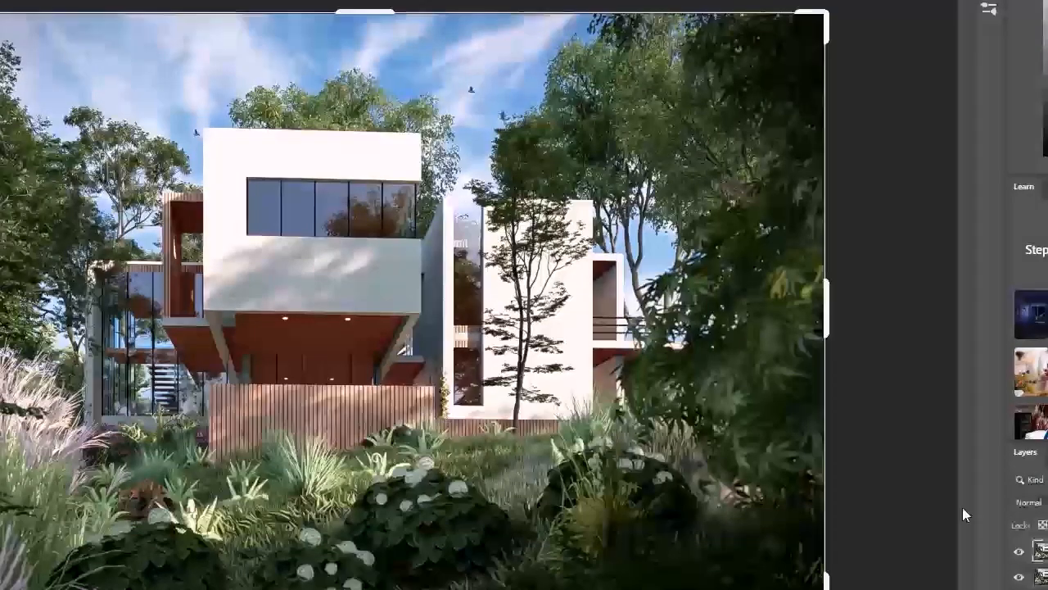
key("Return")
key("Return")
- Toggle the graded layer's visibility to compare the cropped image before and after grading
left_click(1020, 559)
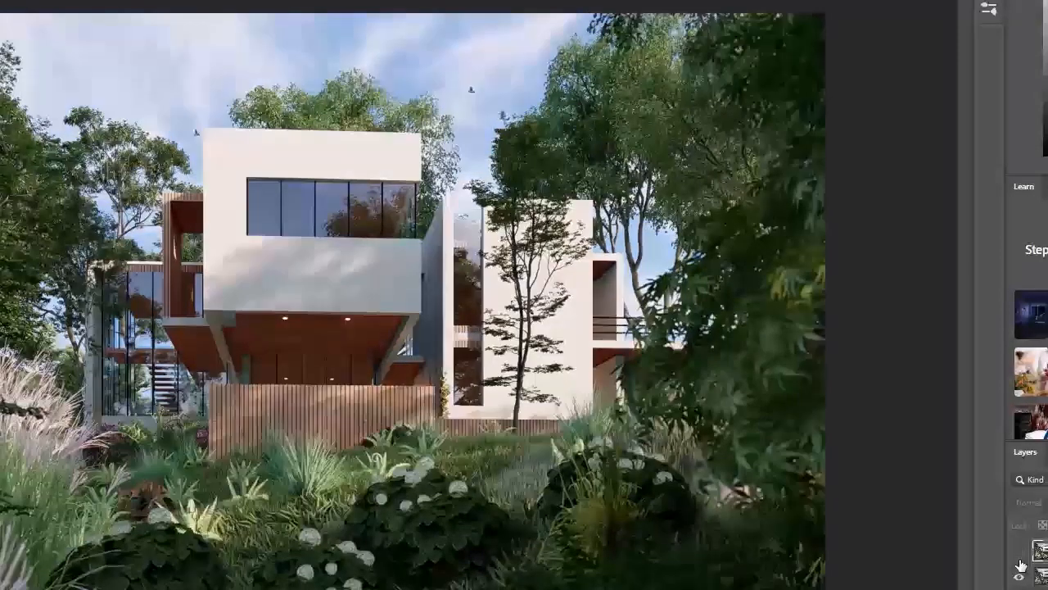
left_click(1020, 557)
left_click(1020, 558)
left_click(1020, 559)
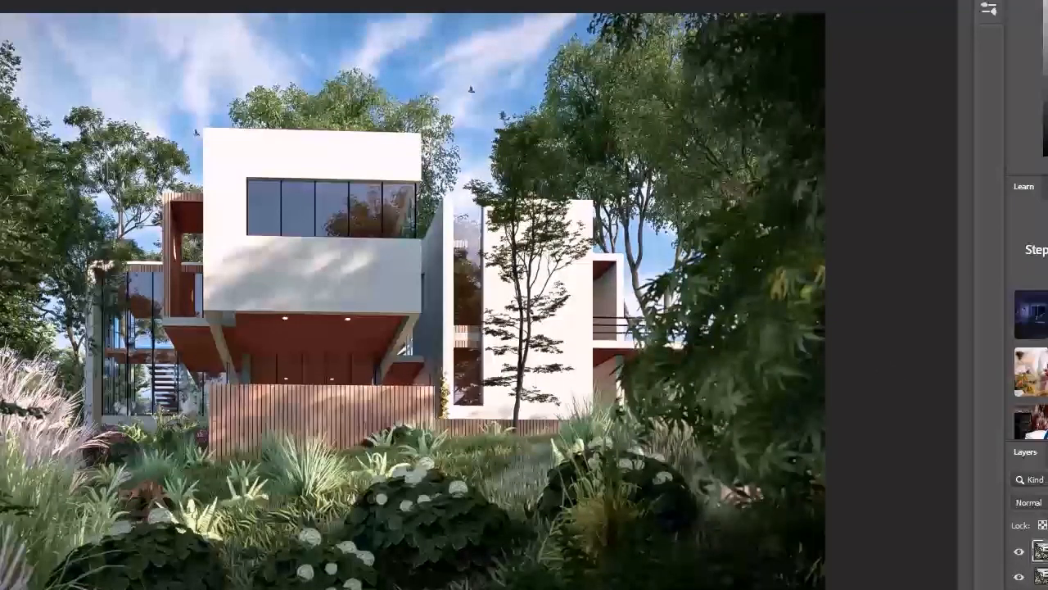